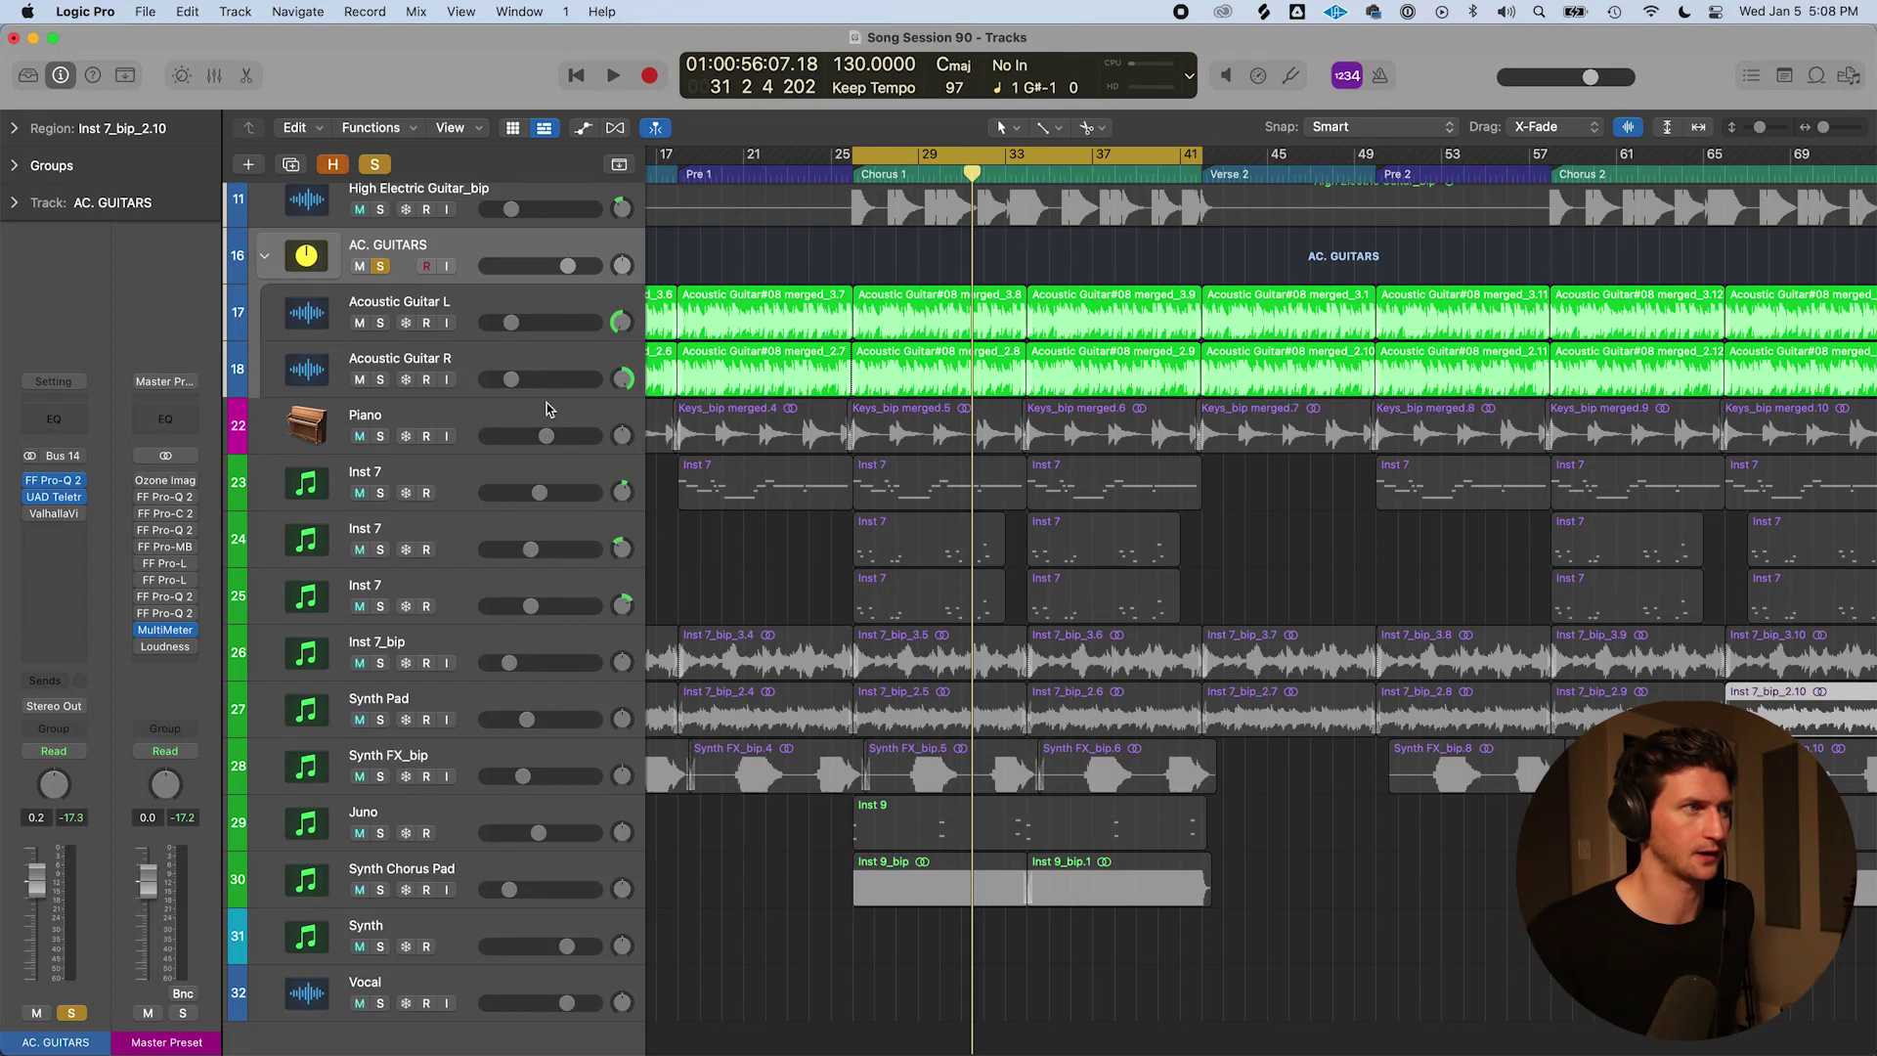
Select the Acoustic Guitar L and R tracks, then the AC. GUITARS folder track
left_click(533, 323)
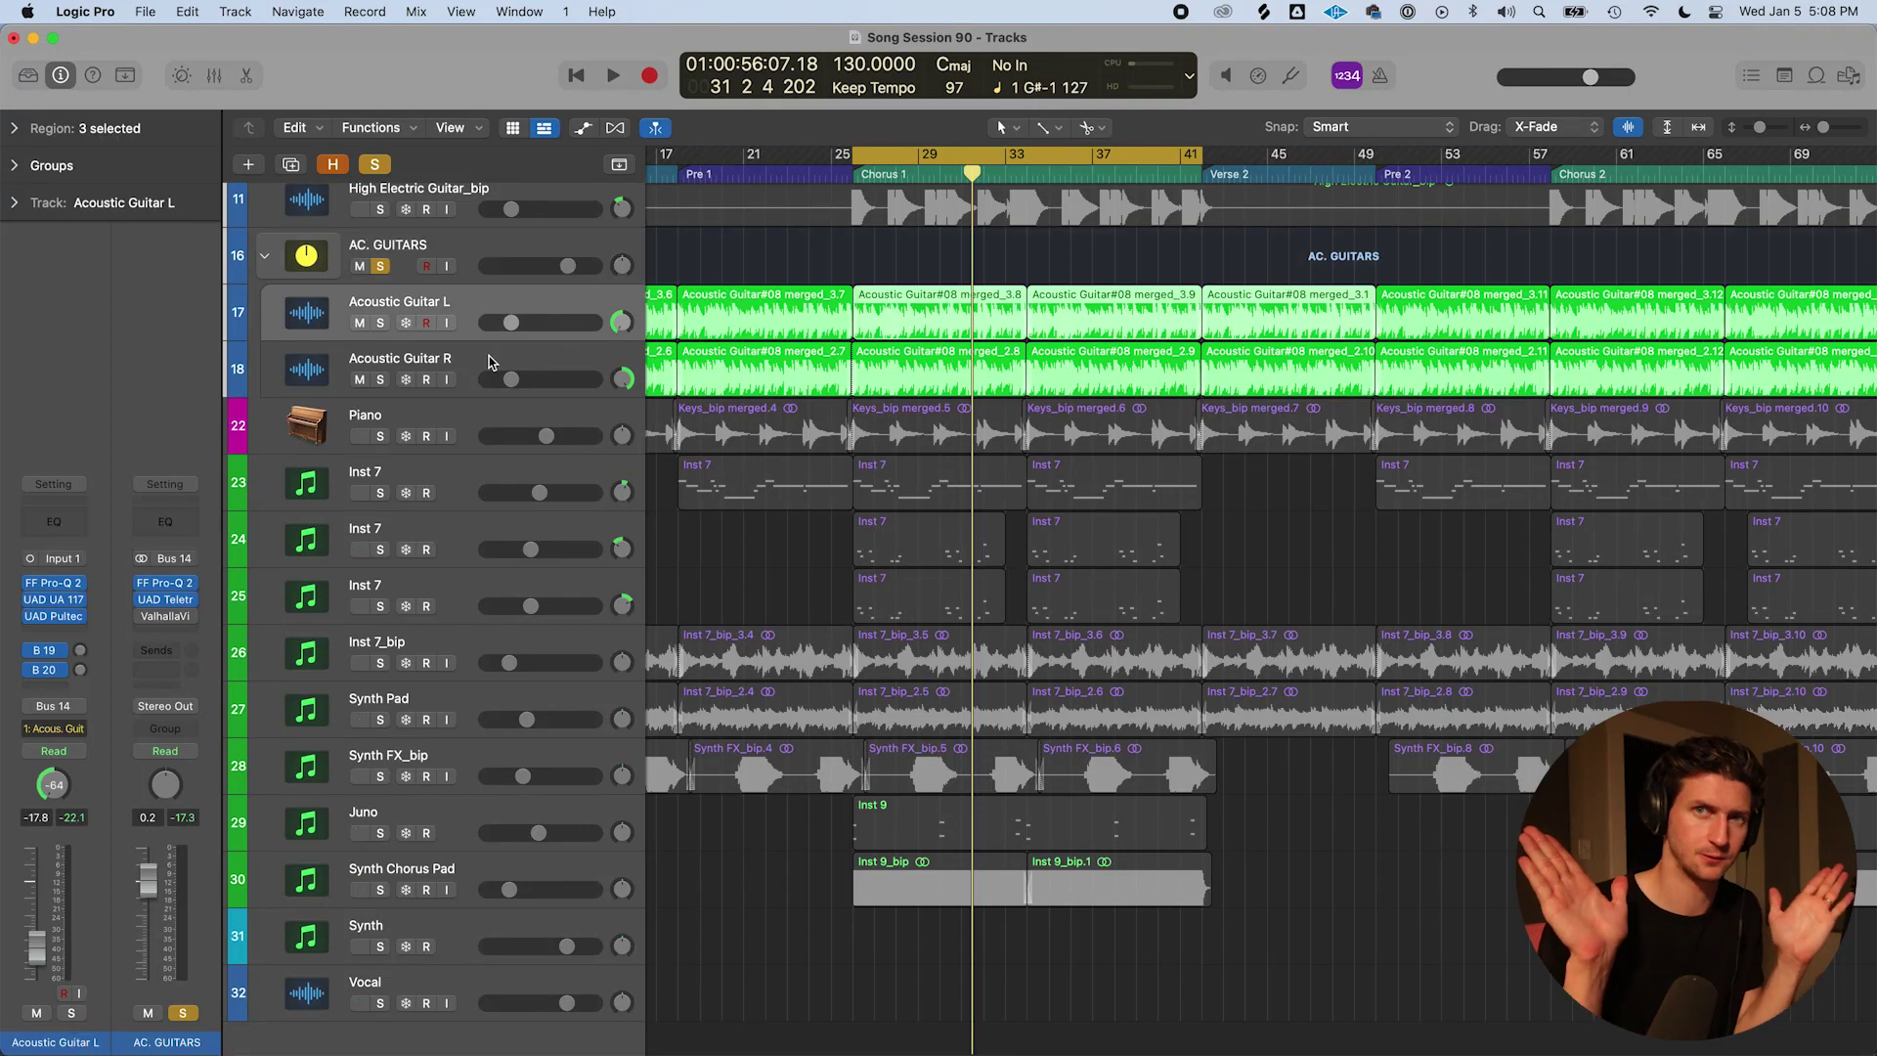
left_click(489, 361)
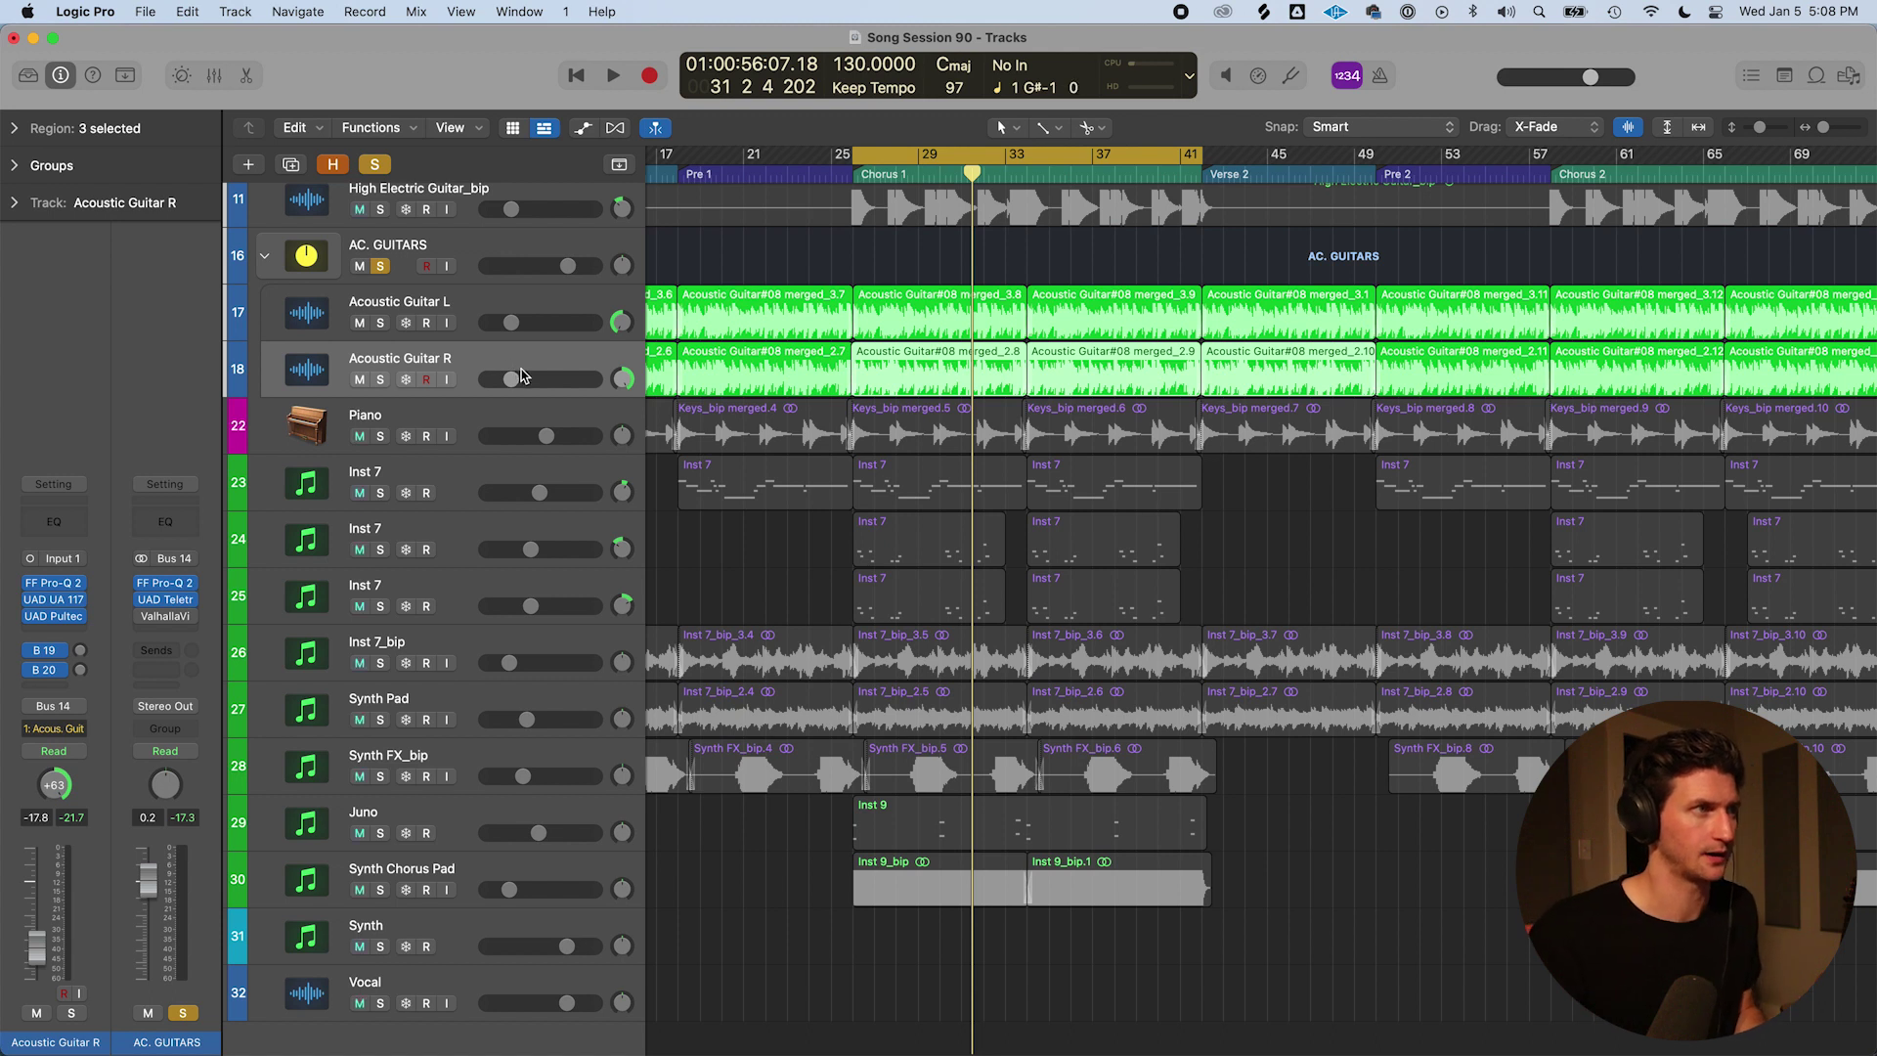
left_click(564, 266)
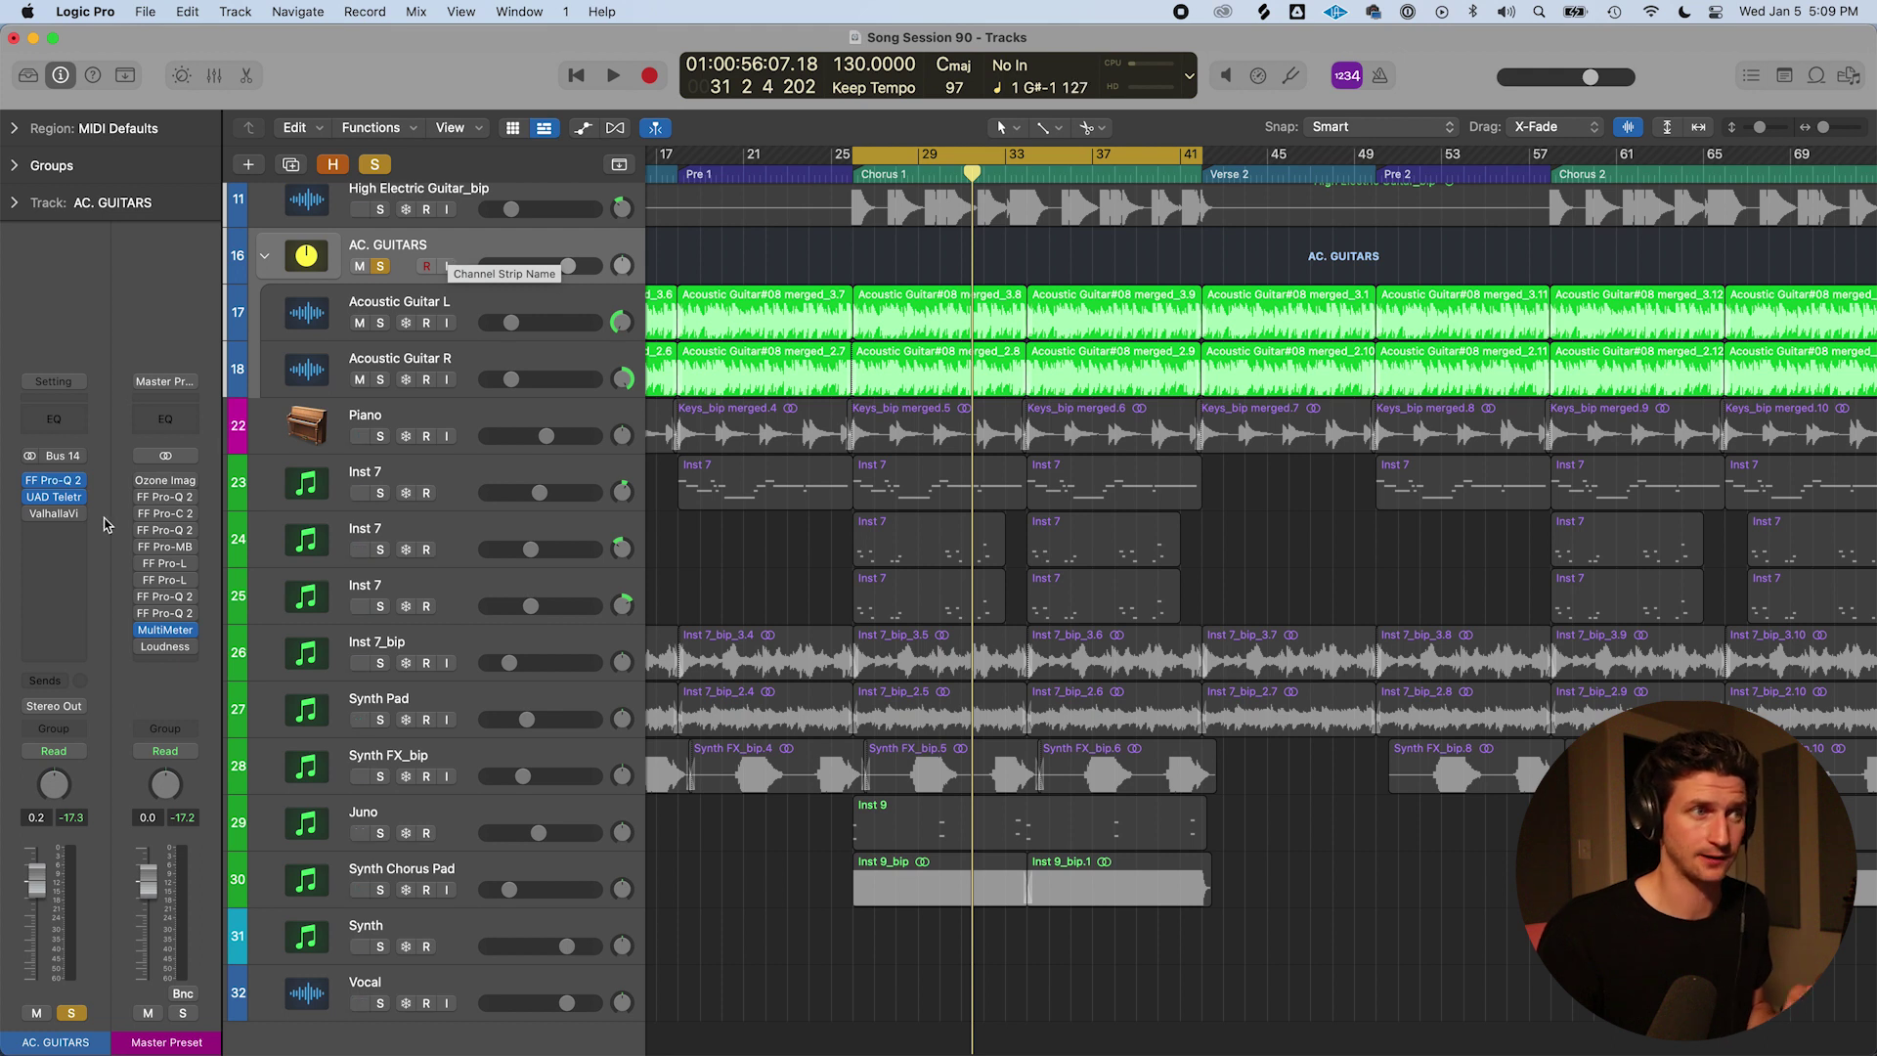
Open and close the ValhallaVintageVerb window, then play and stop the chorus to hear the guitars
left_click(60, 523)
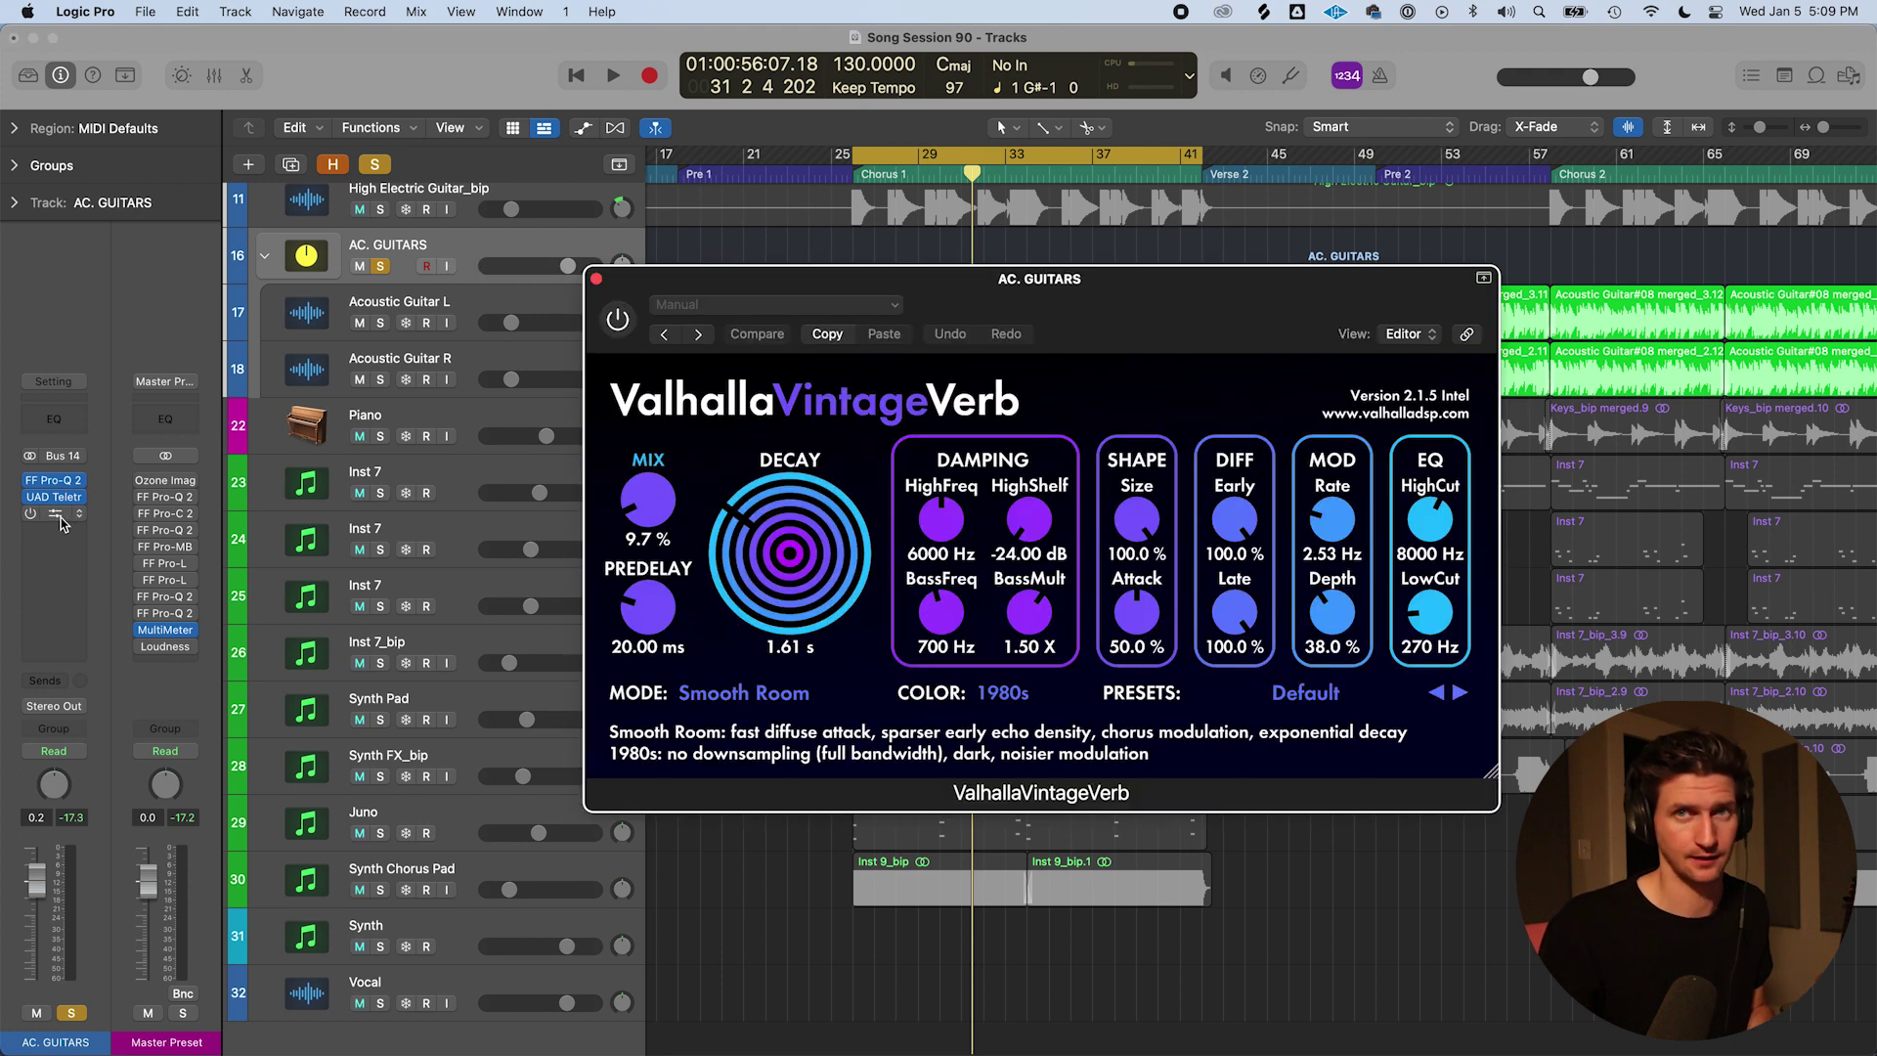
left_click(596, 280)
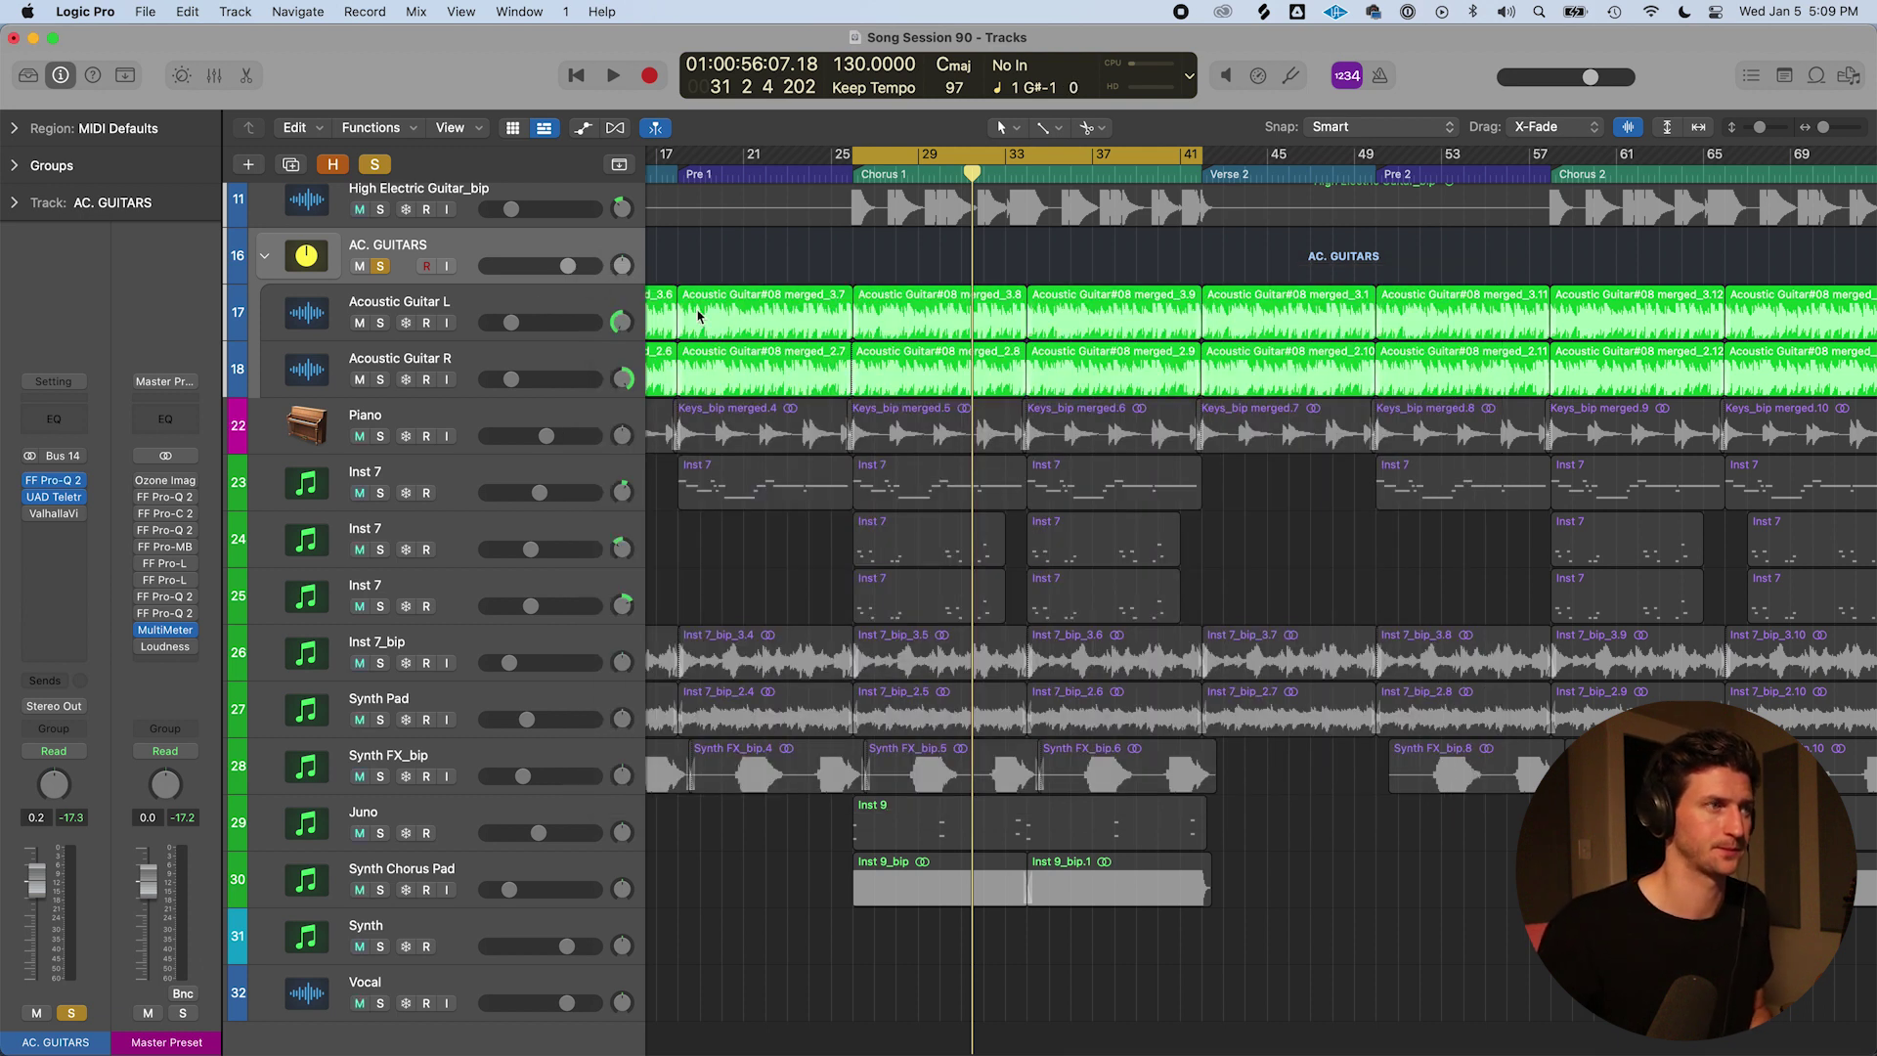
key("space")
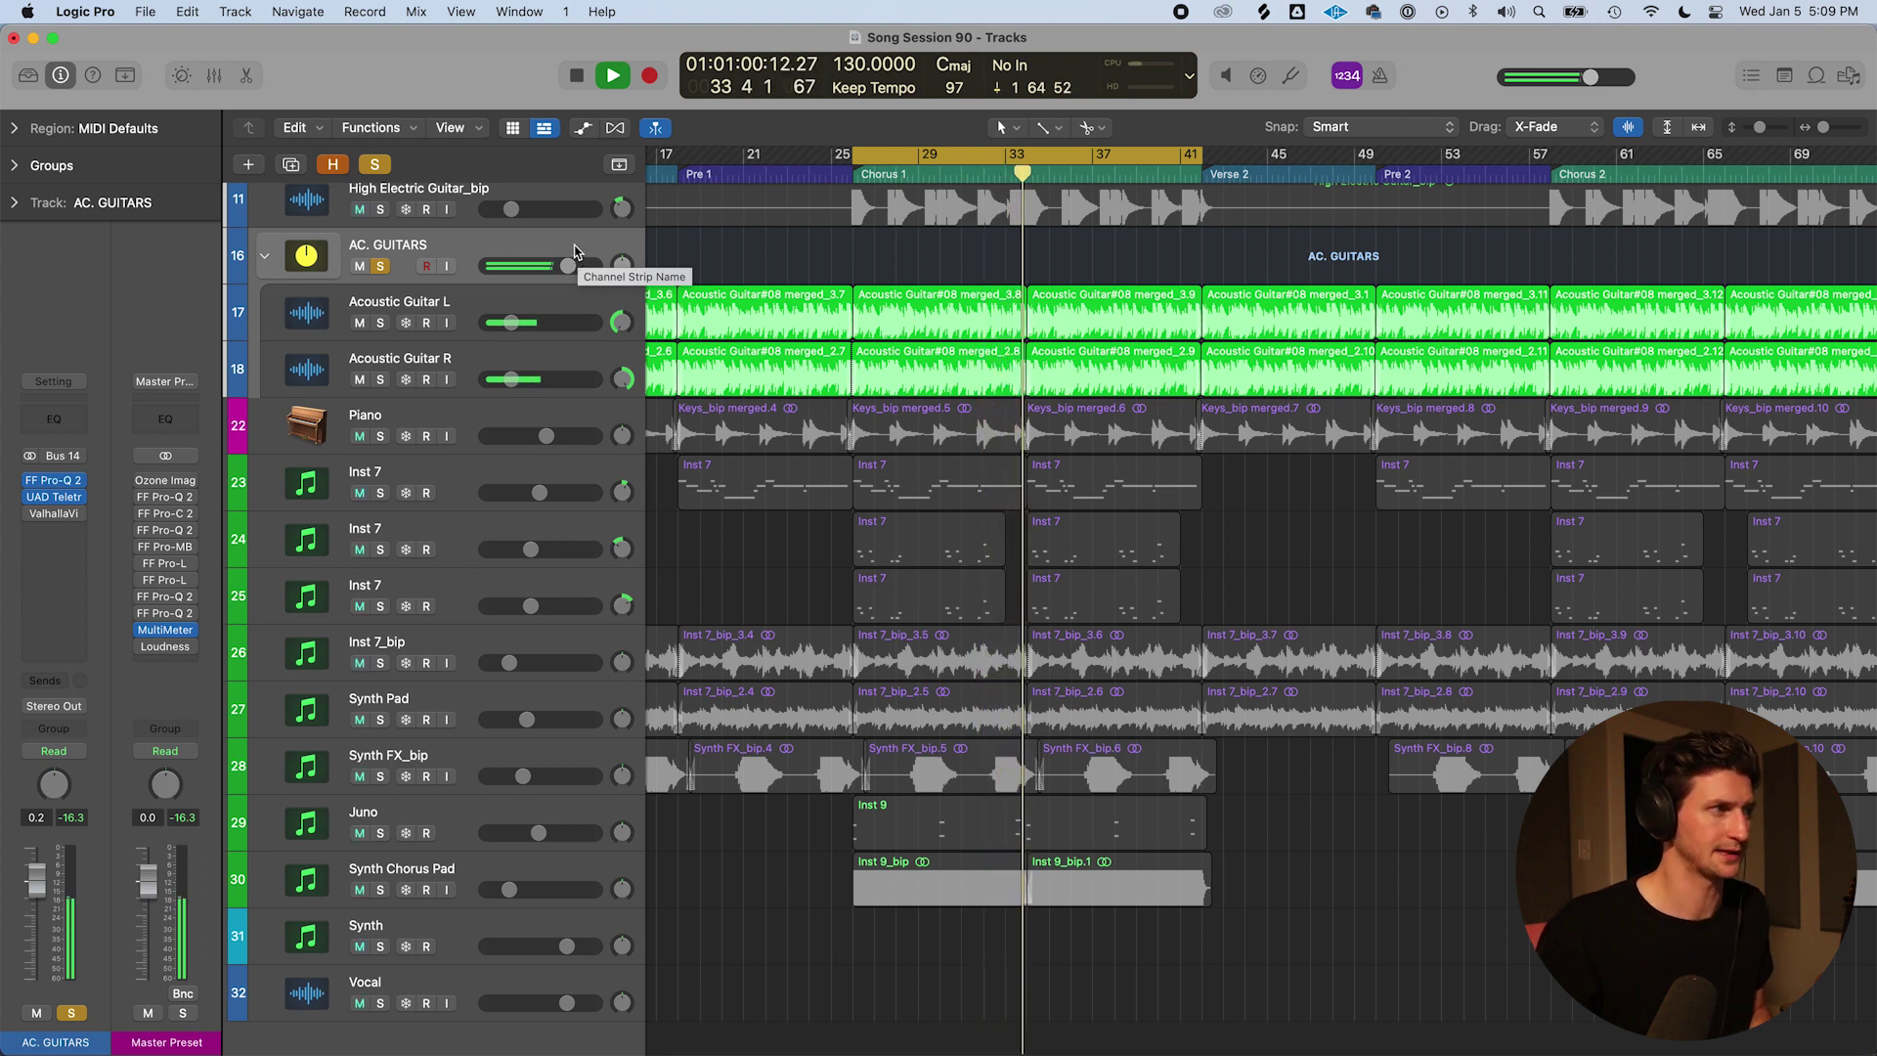
key("space")
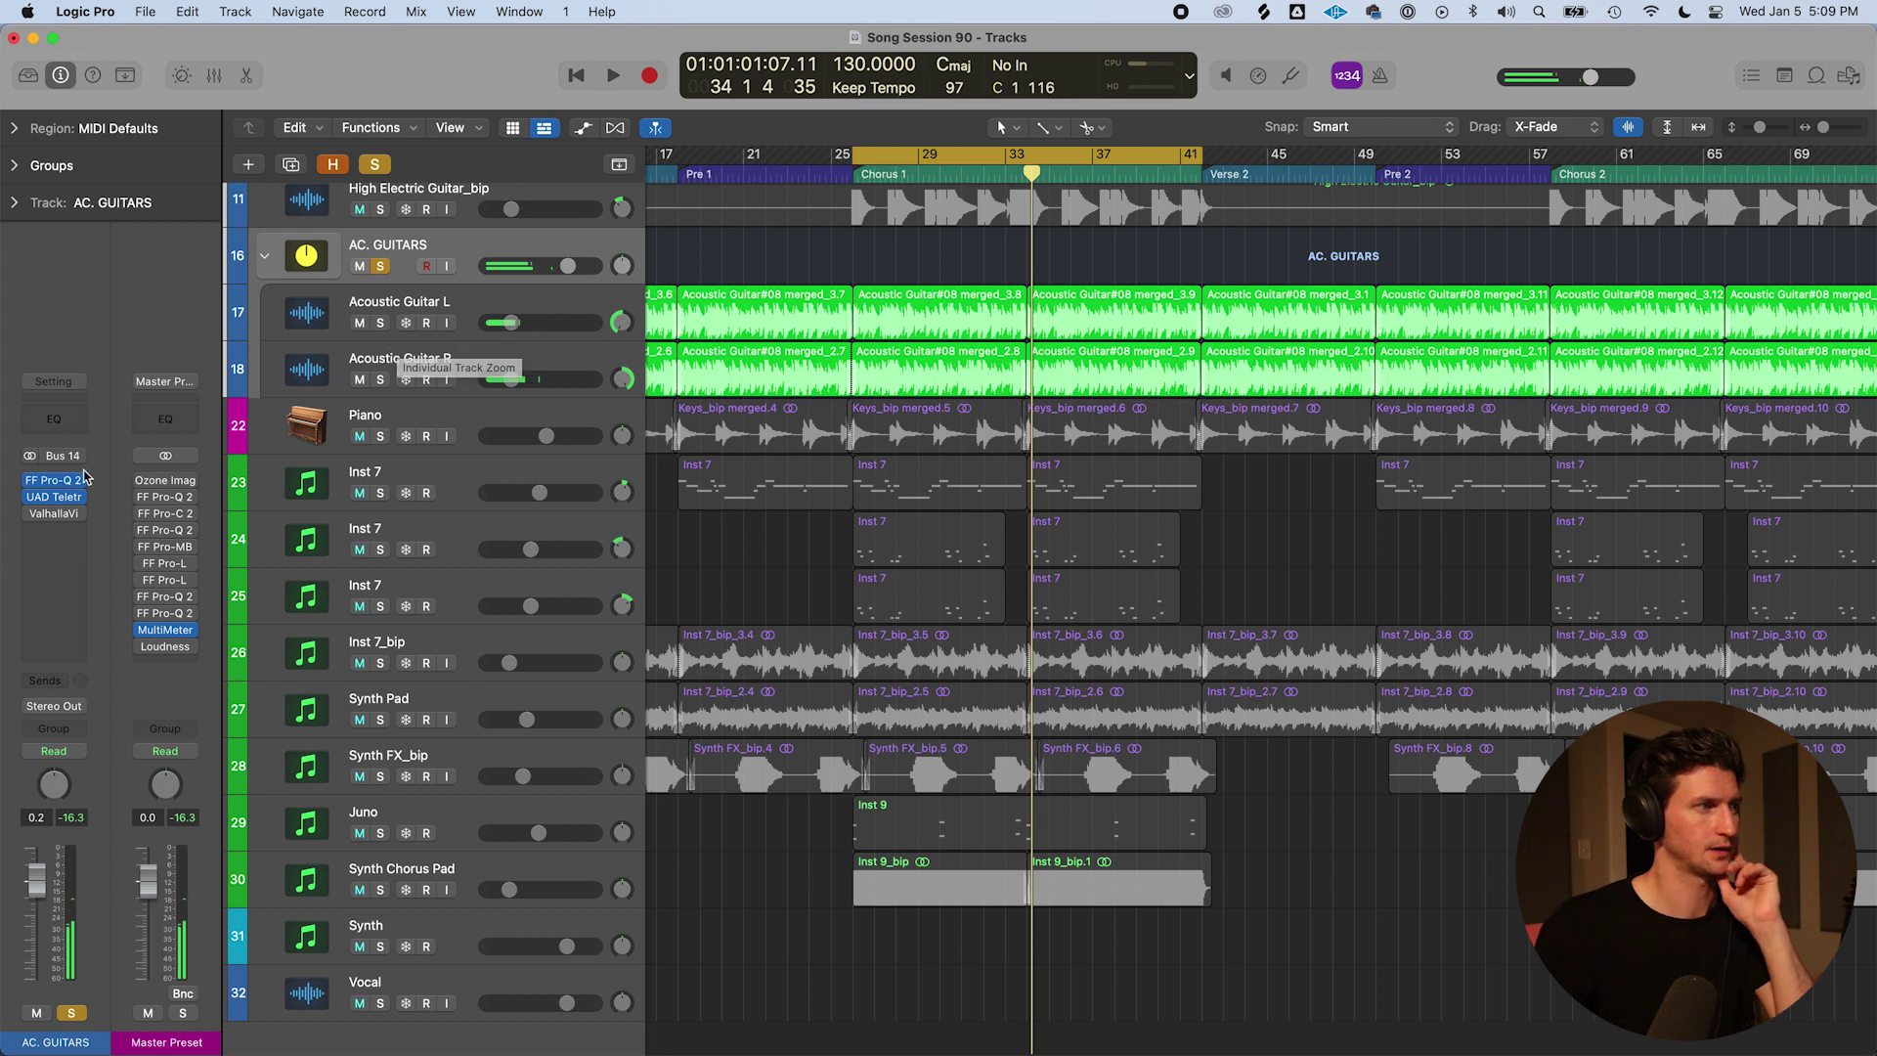
Insert a Stereo Space Designer reverb as the fourth AC. GUITARS insert and reposition its window
left_click(77, 530)
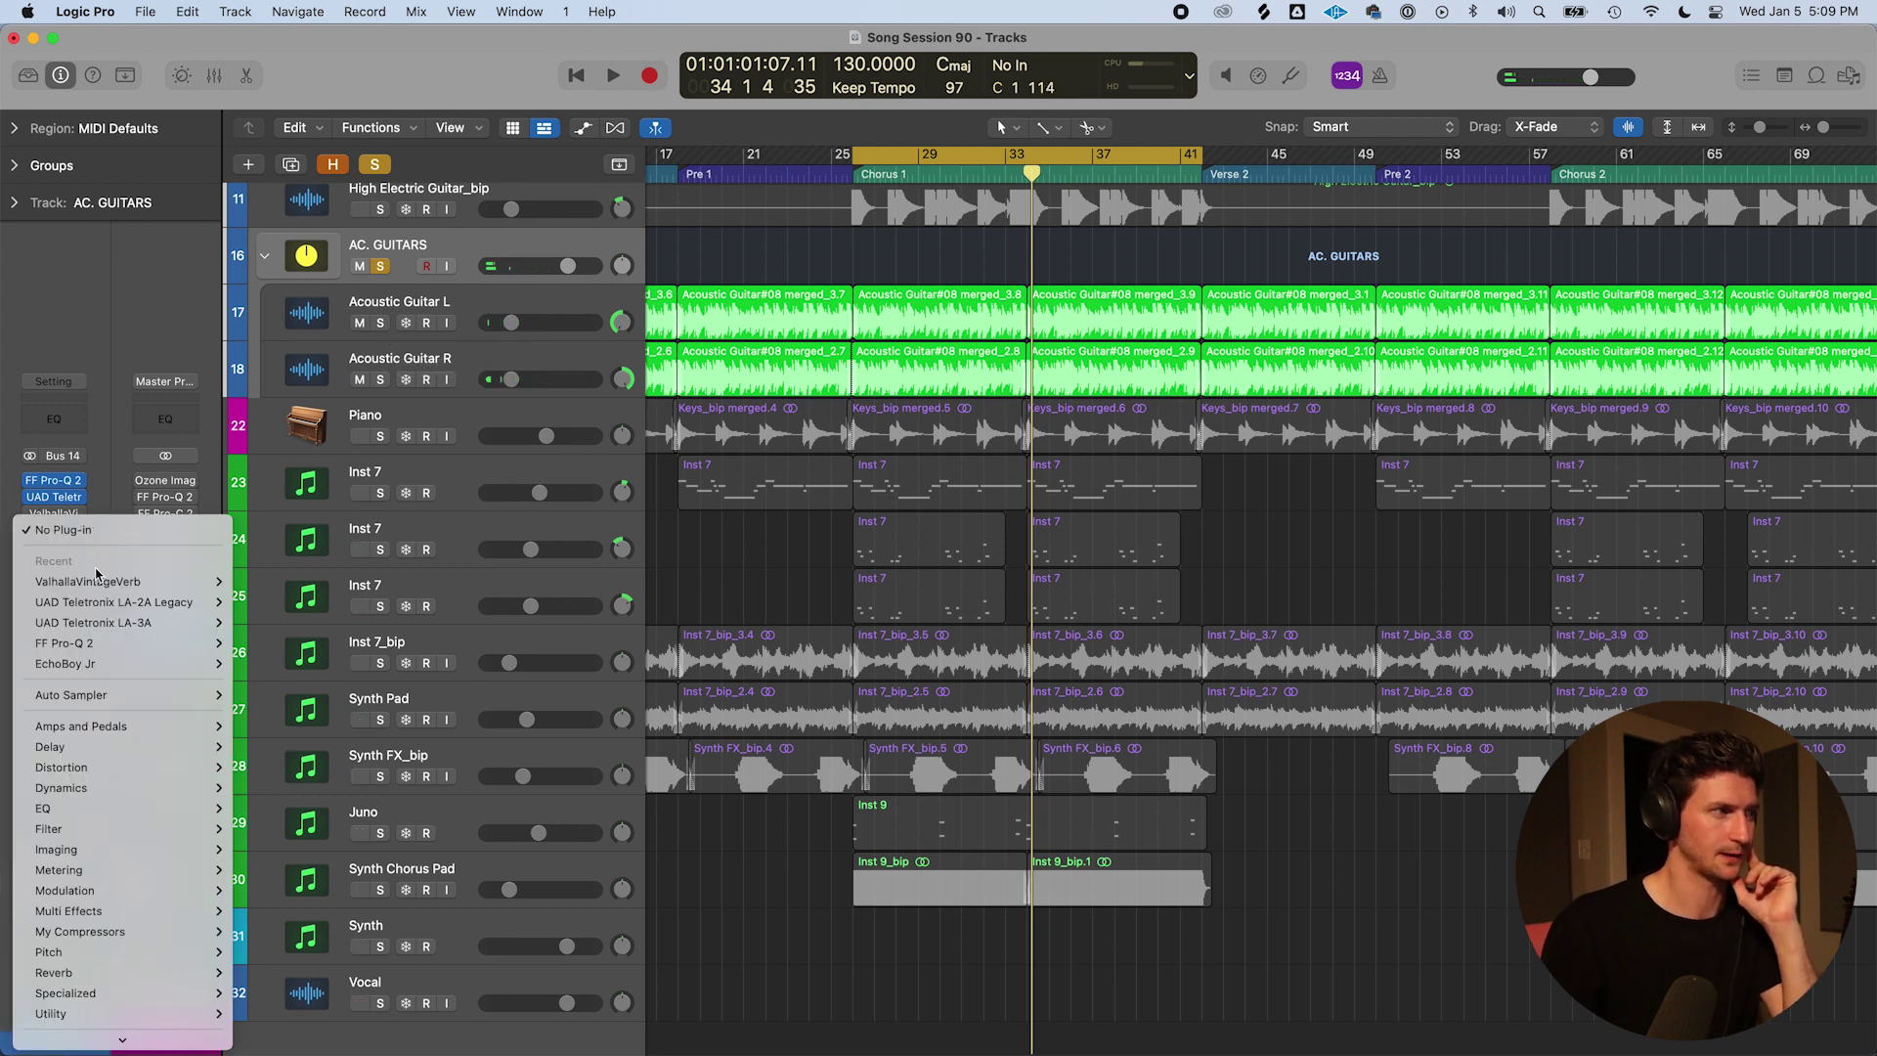
scroll(93, 525, "down", 2)
left_click(112, 449)
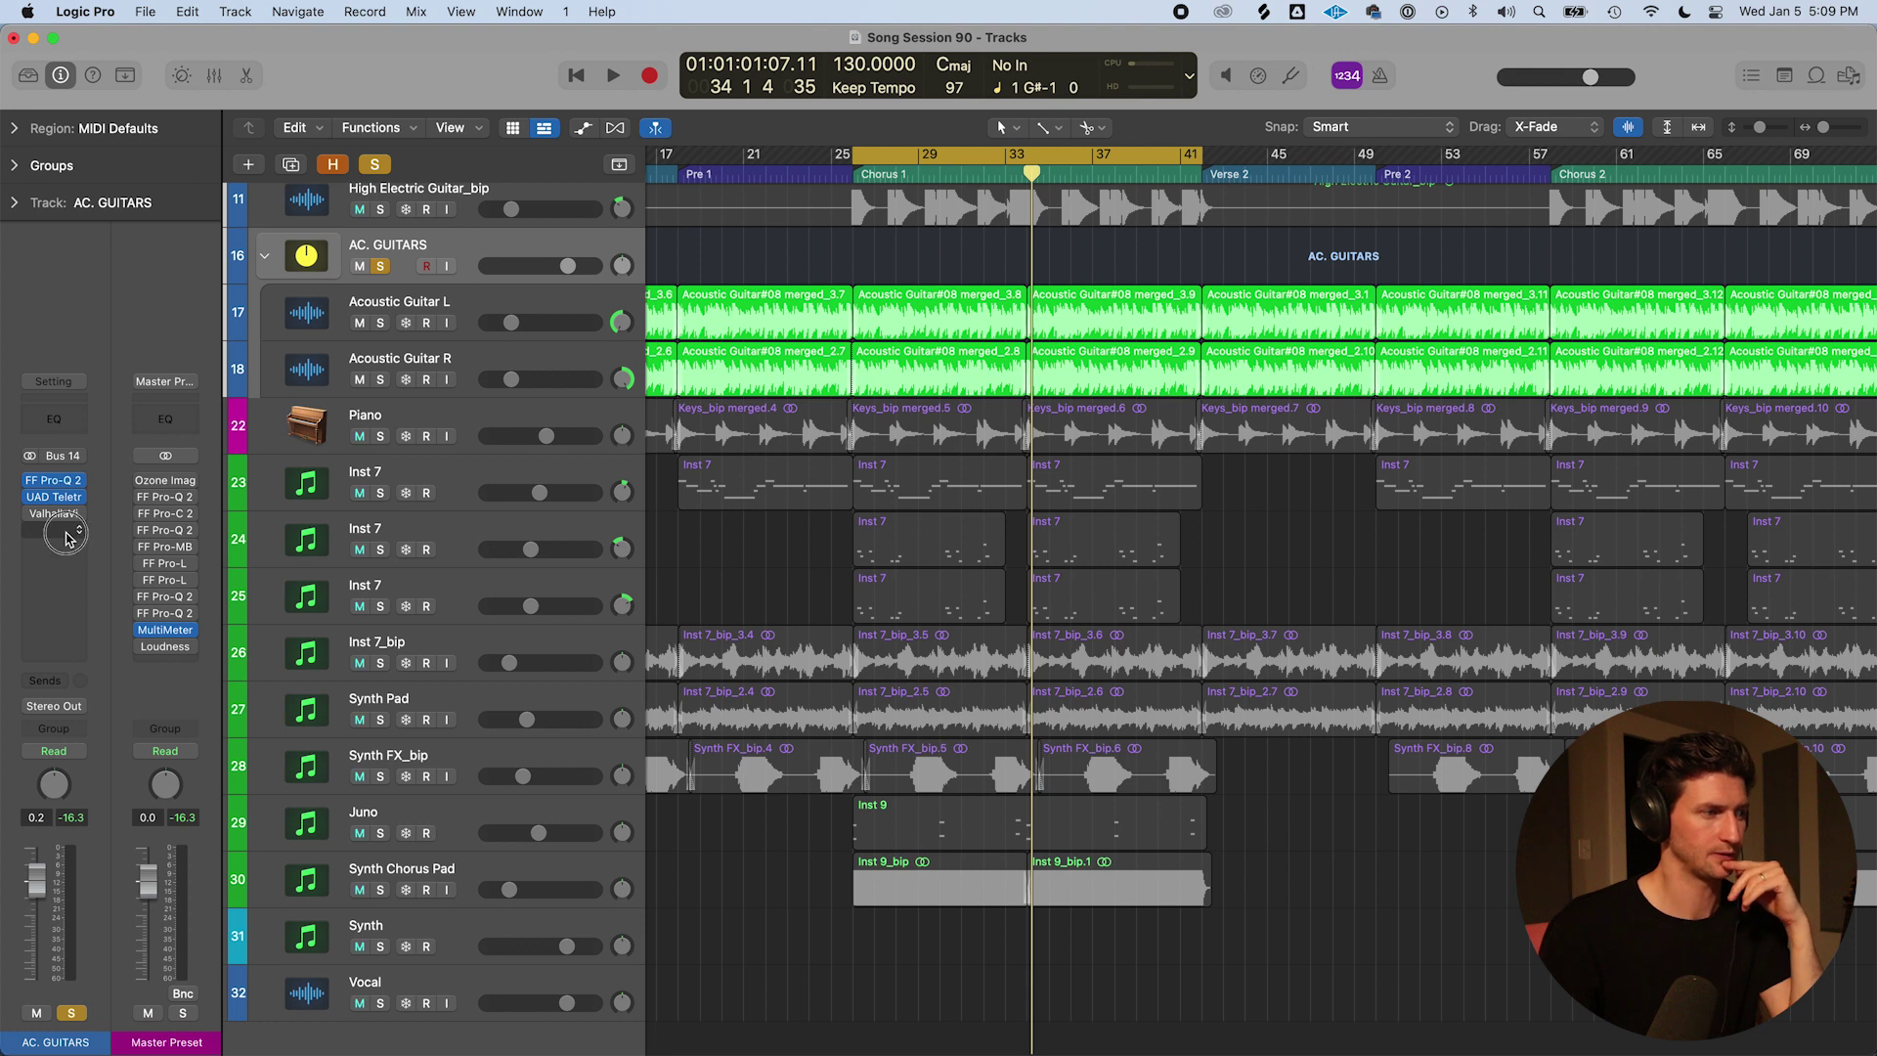
left_click(66, 536)
mouse_move(115, 955)
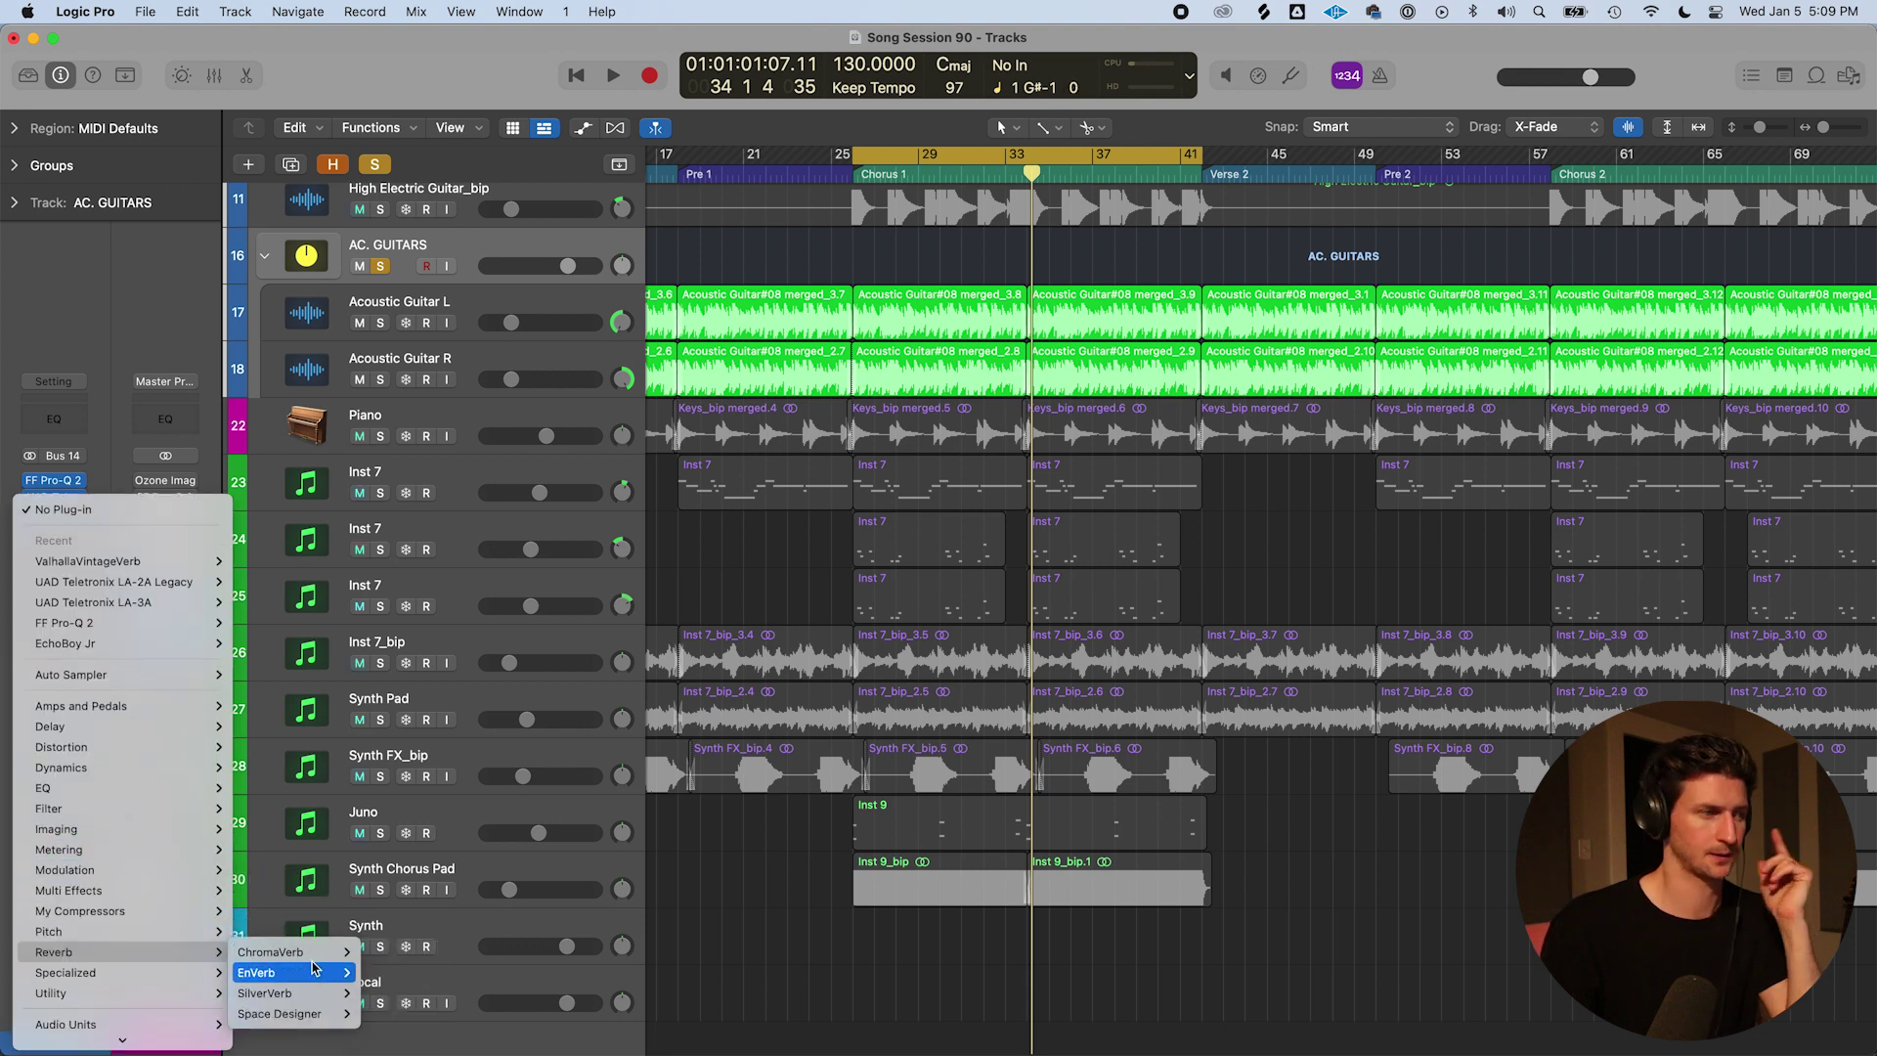
mouse_move(313, 1017)
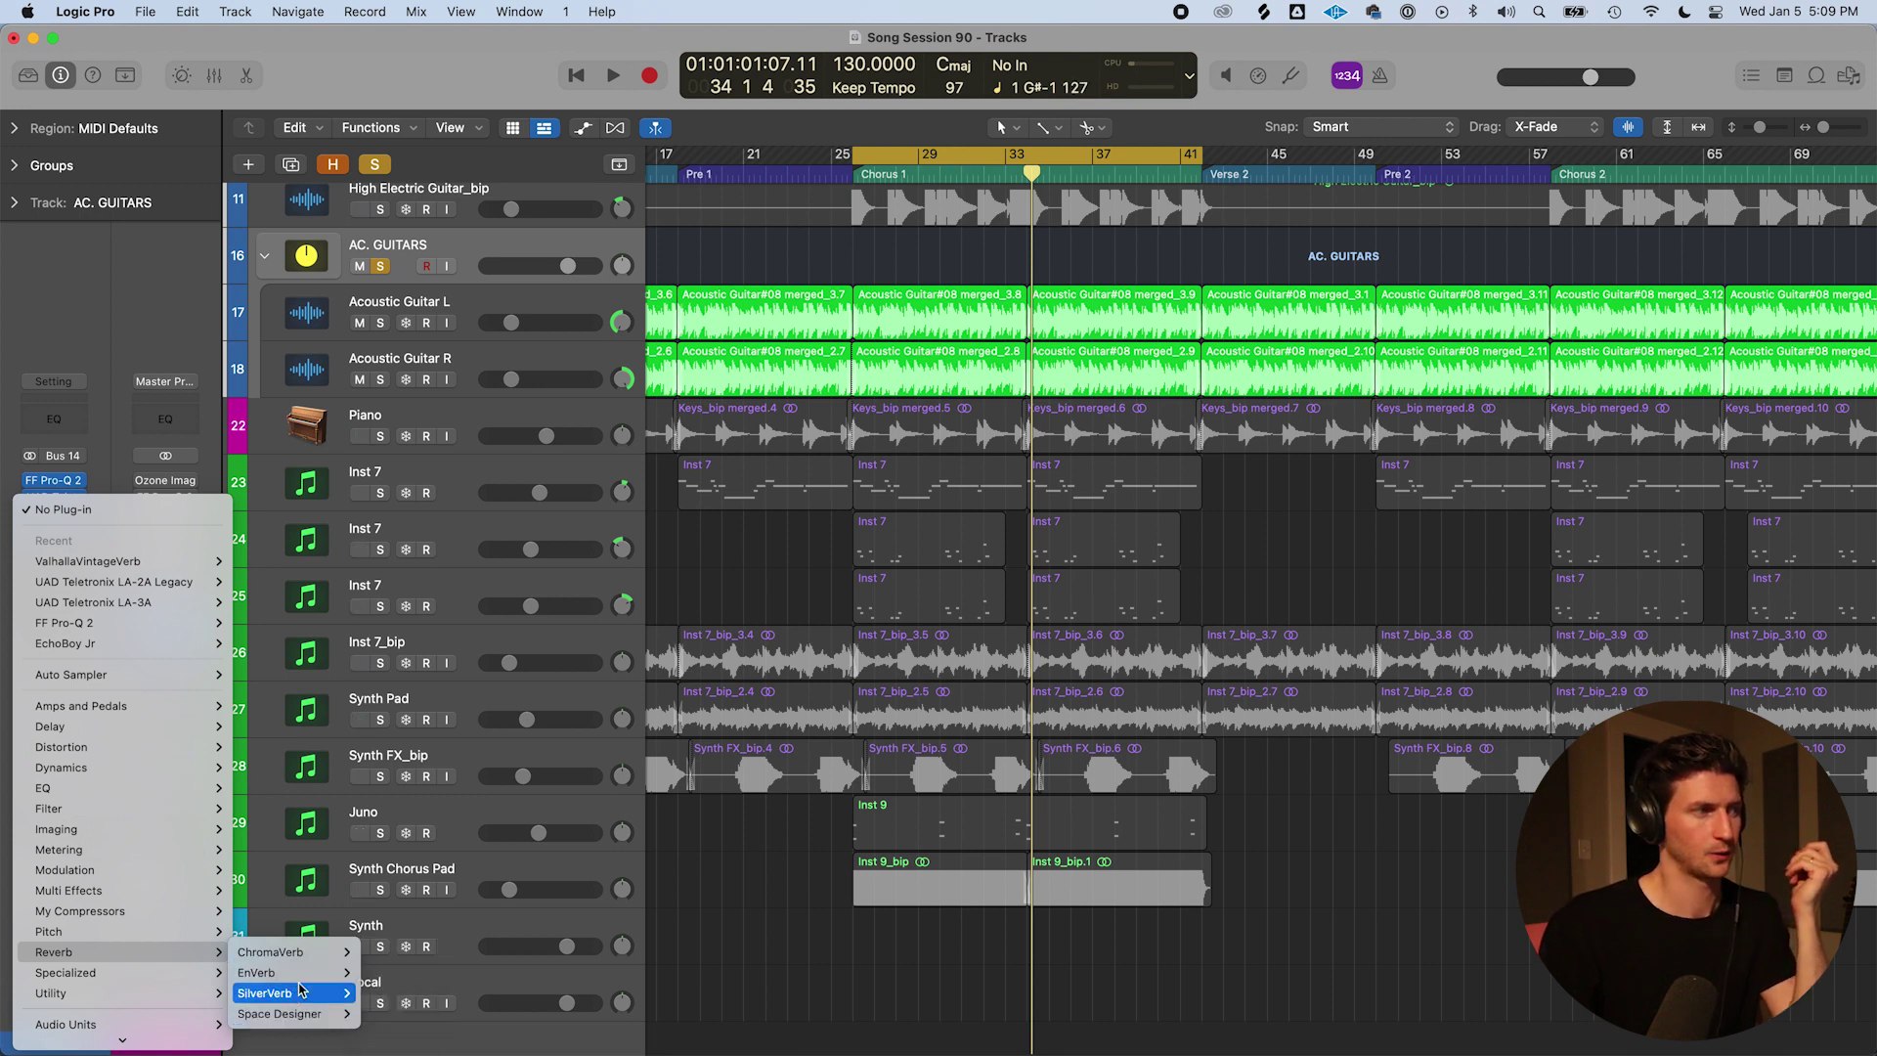
left_click(415, 1013)
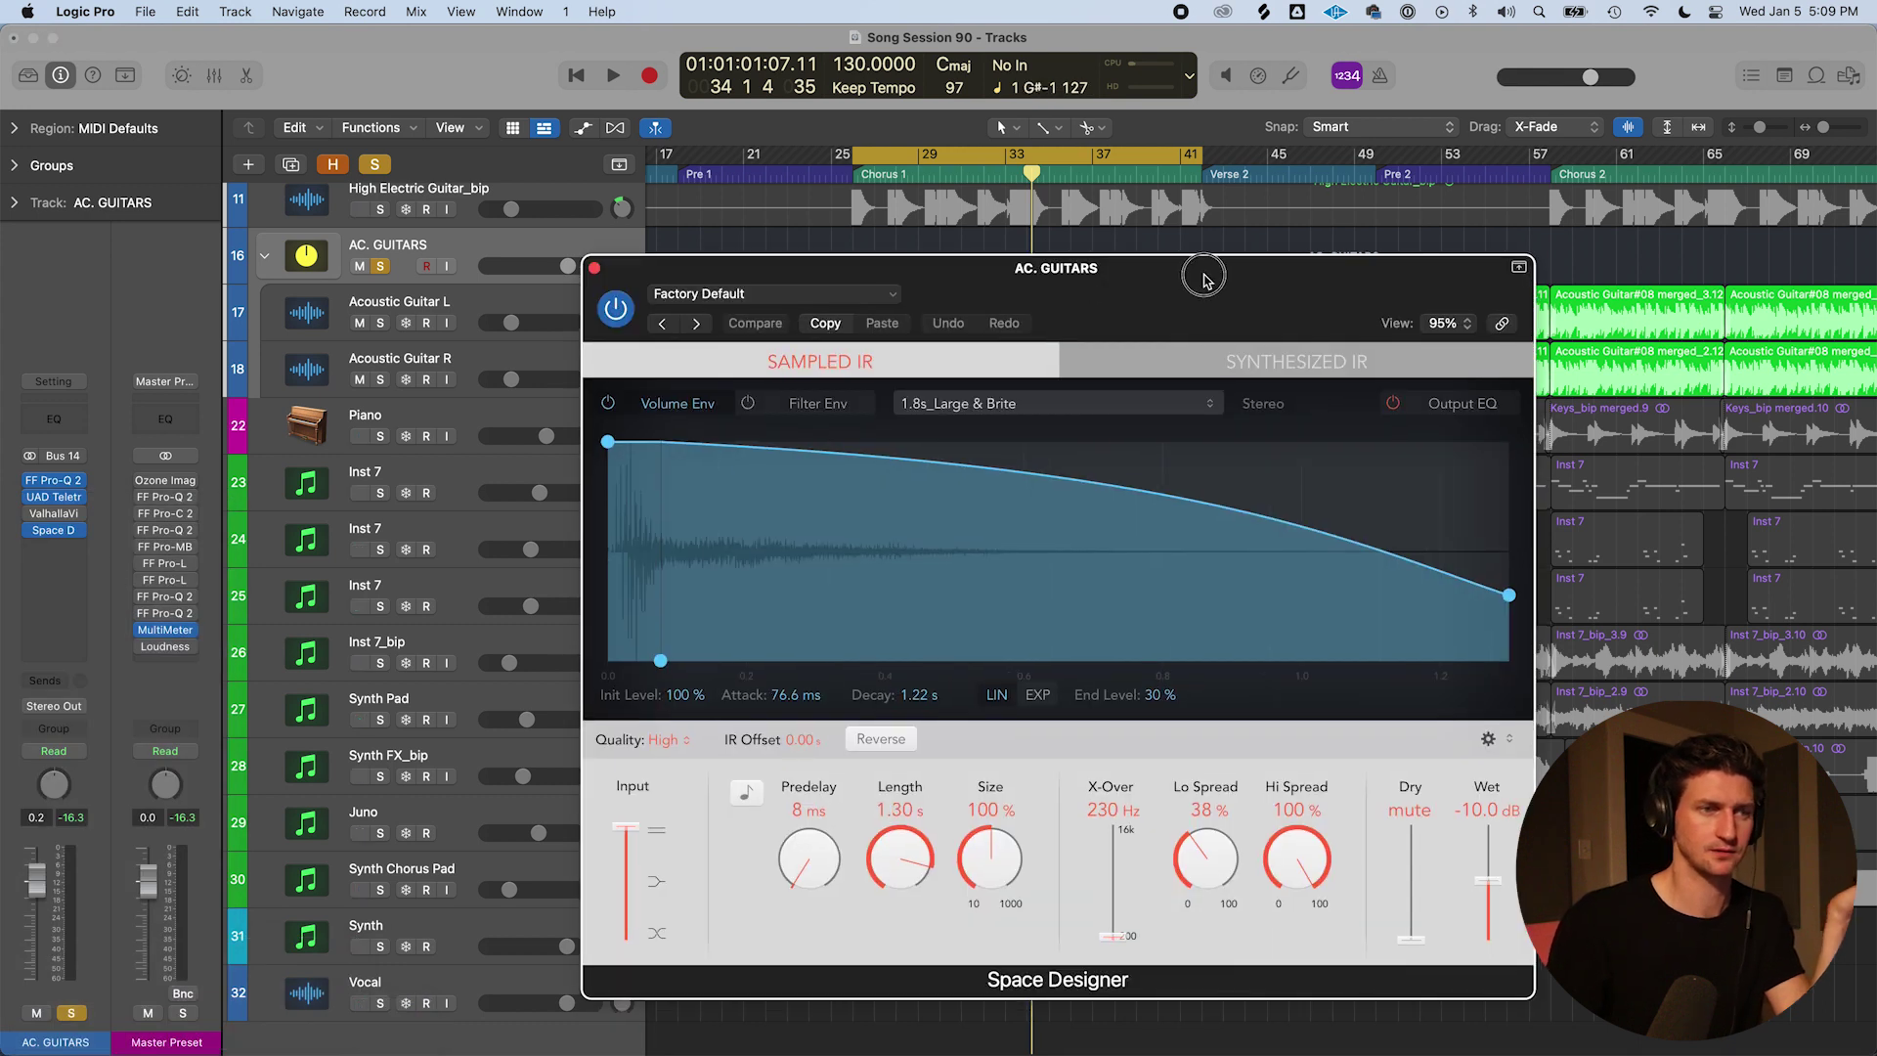
left_click_drag(1202, 272, 1194, 246)
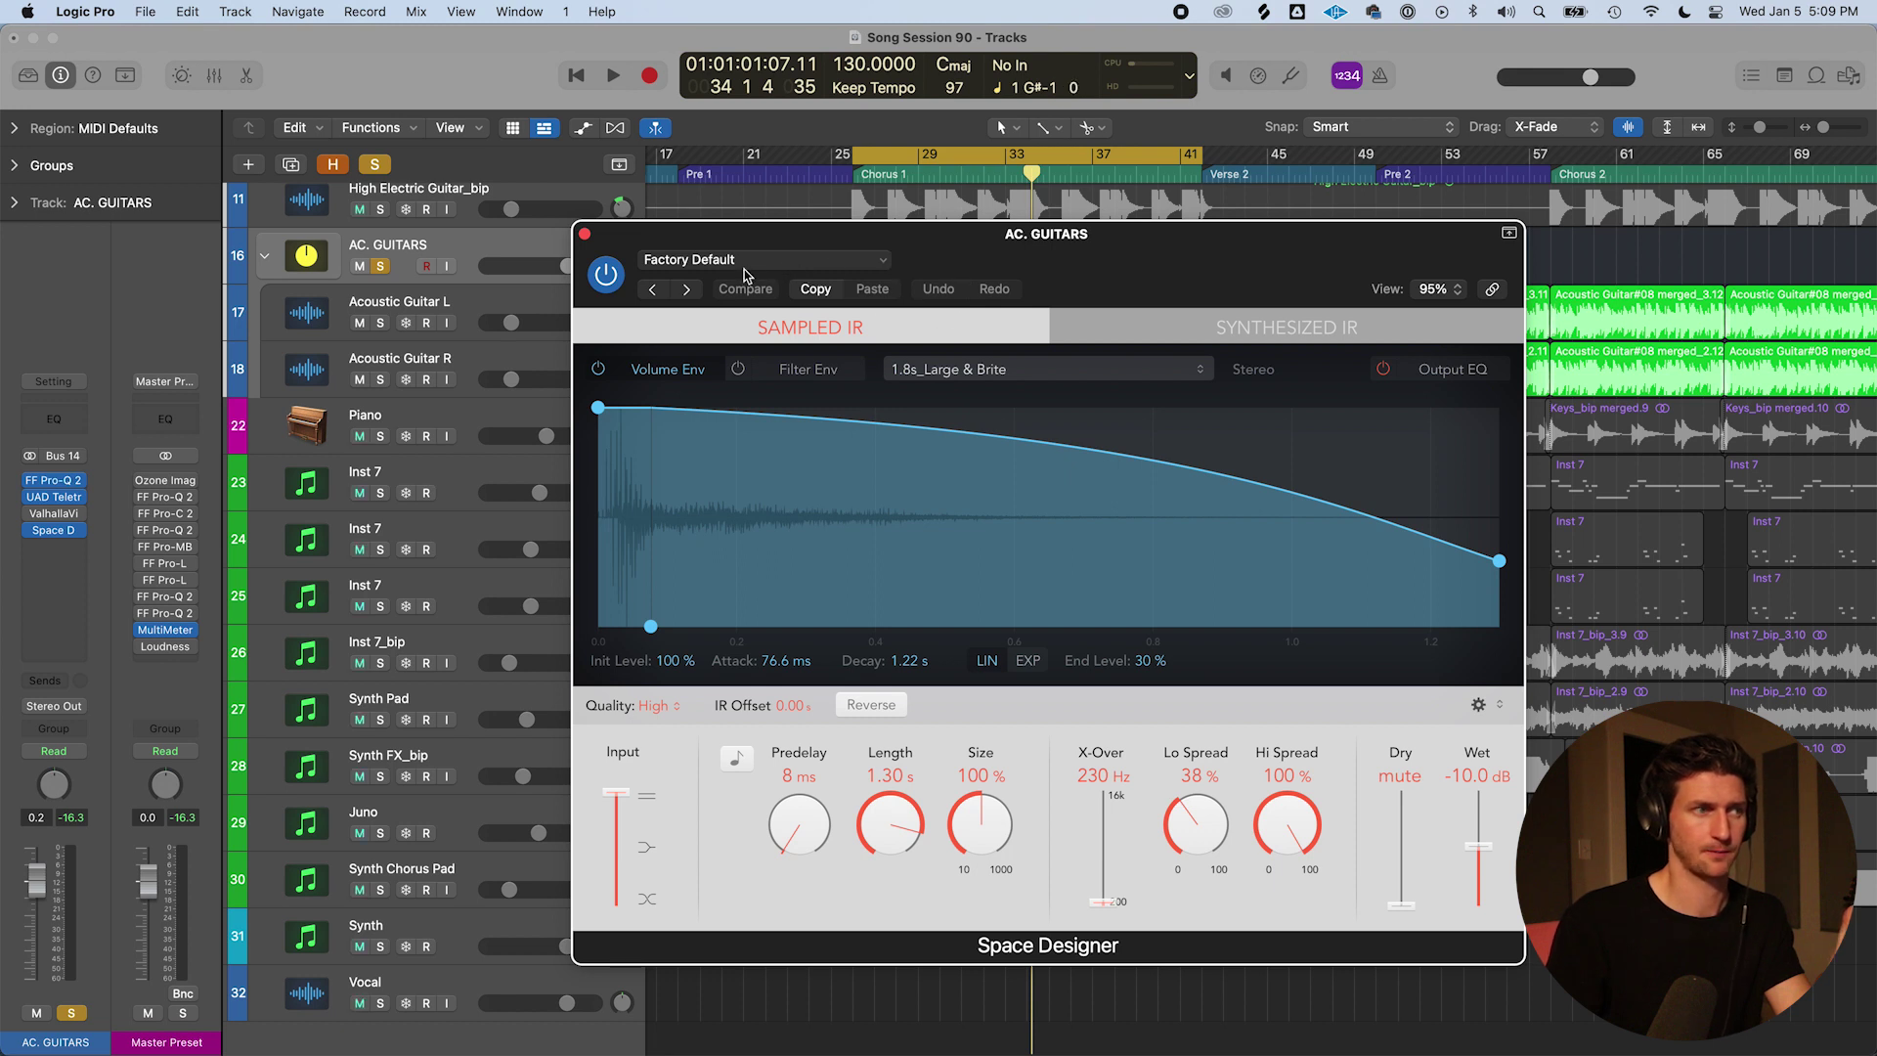
left_click(877, 268)
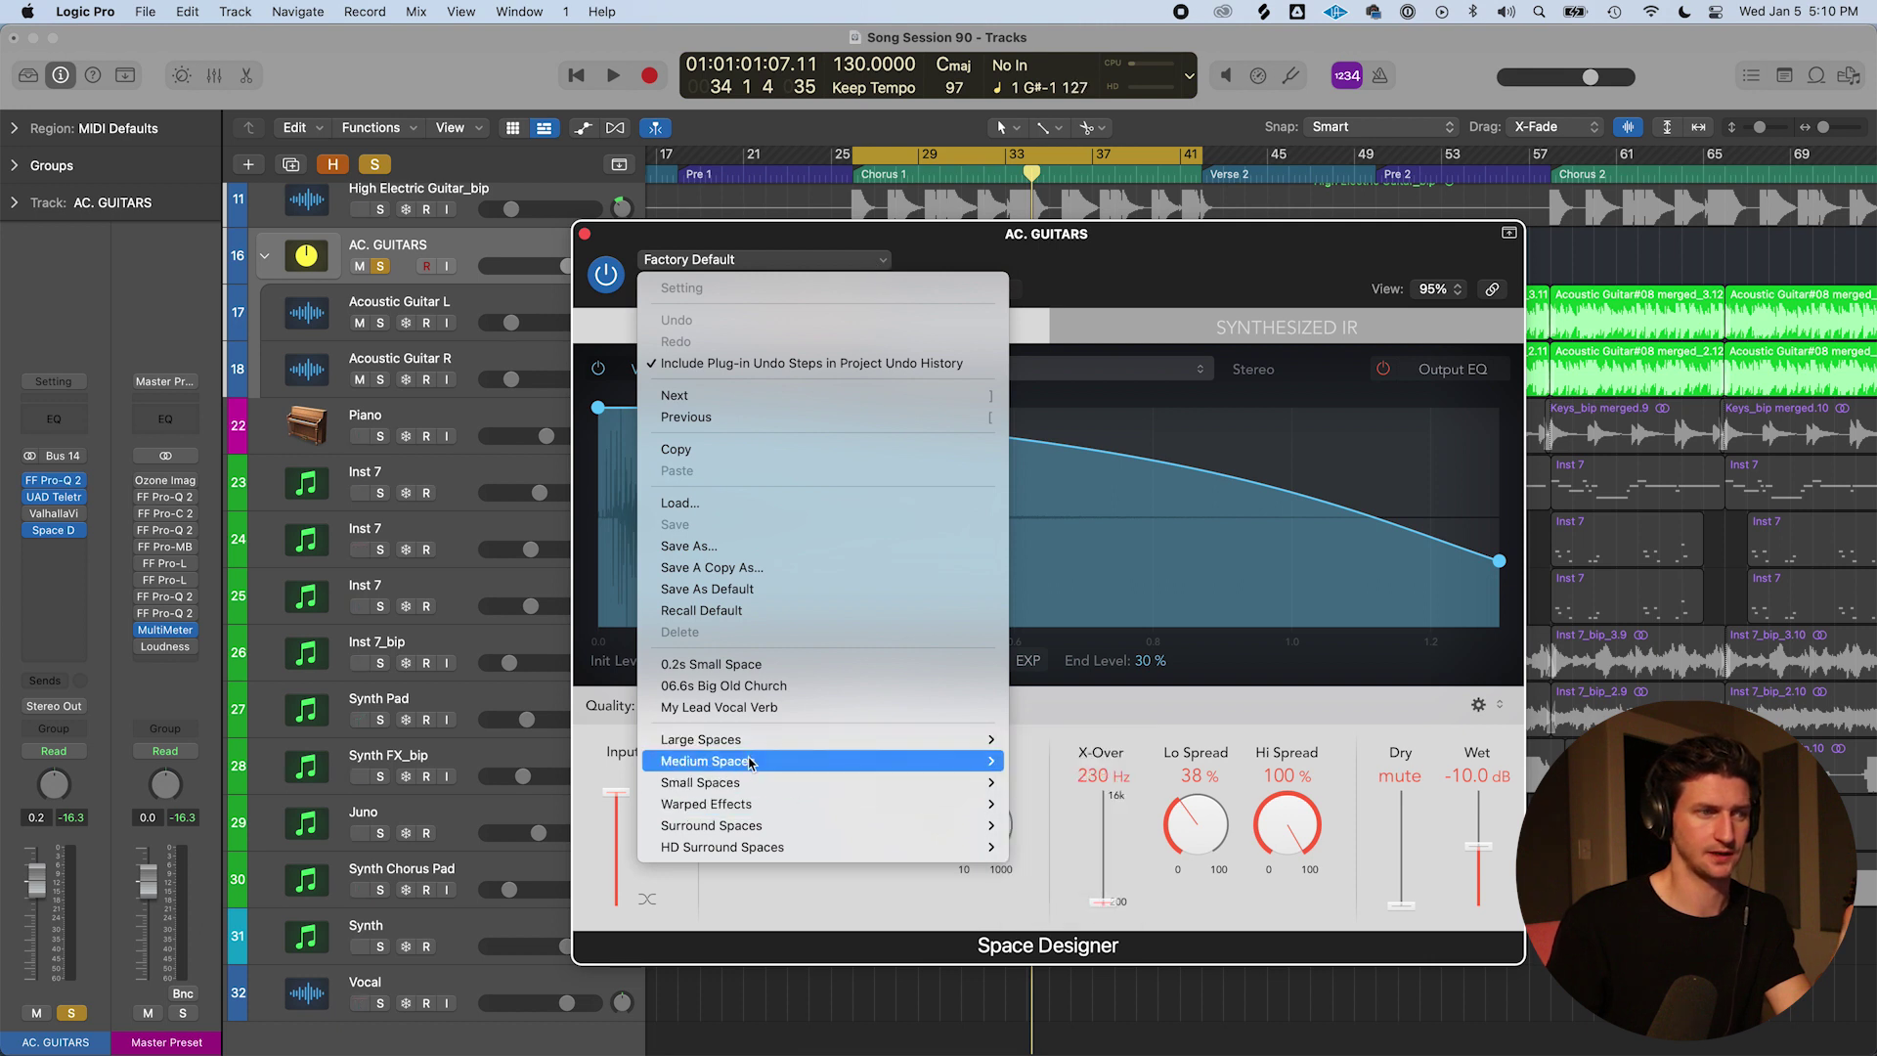
Load the Medium Spaces > Rooms preset 1.6s Bight & Empty into Space Designer
mouse_move(760, 849)
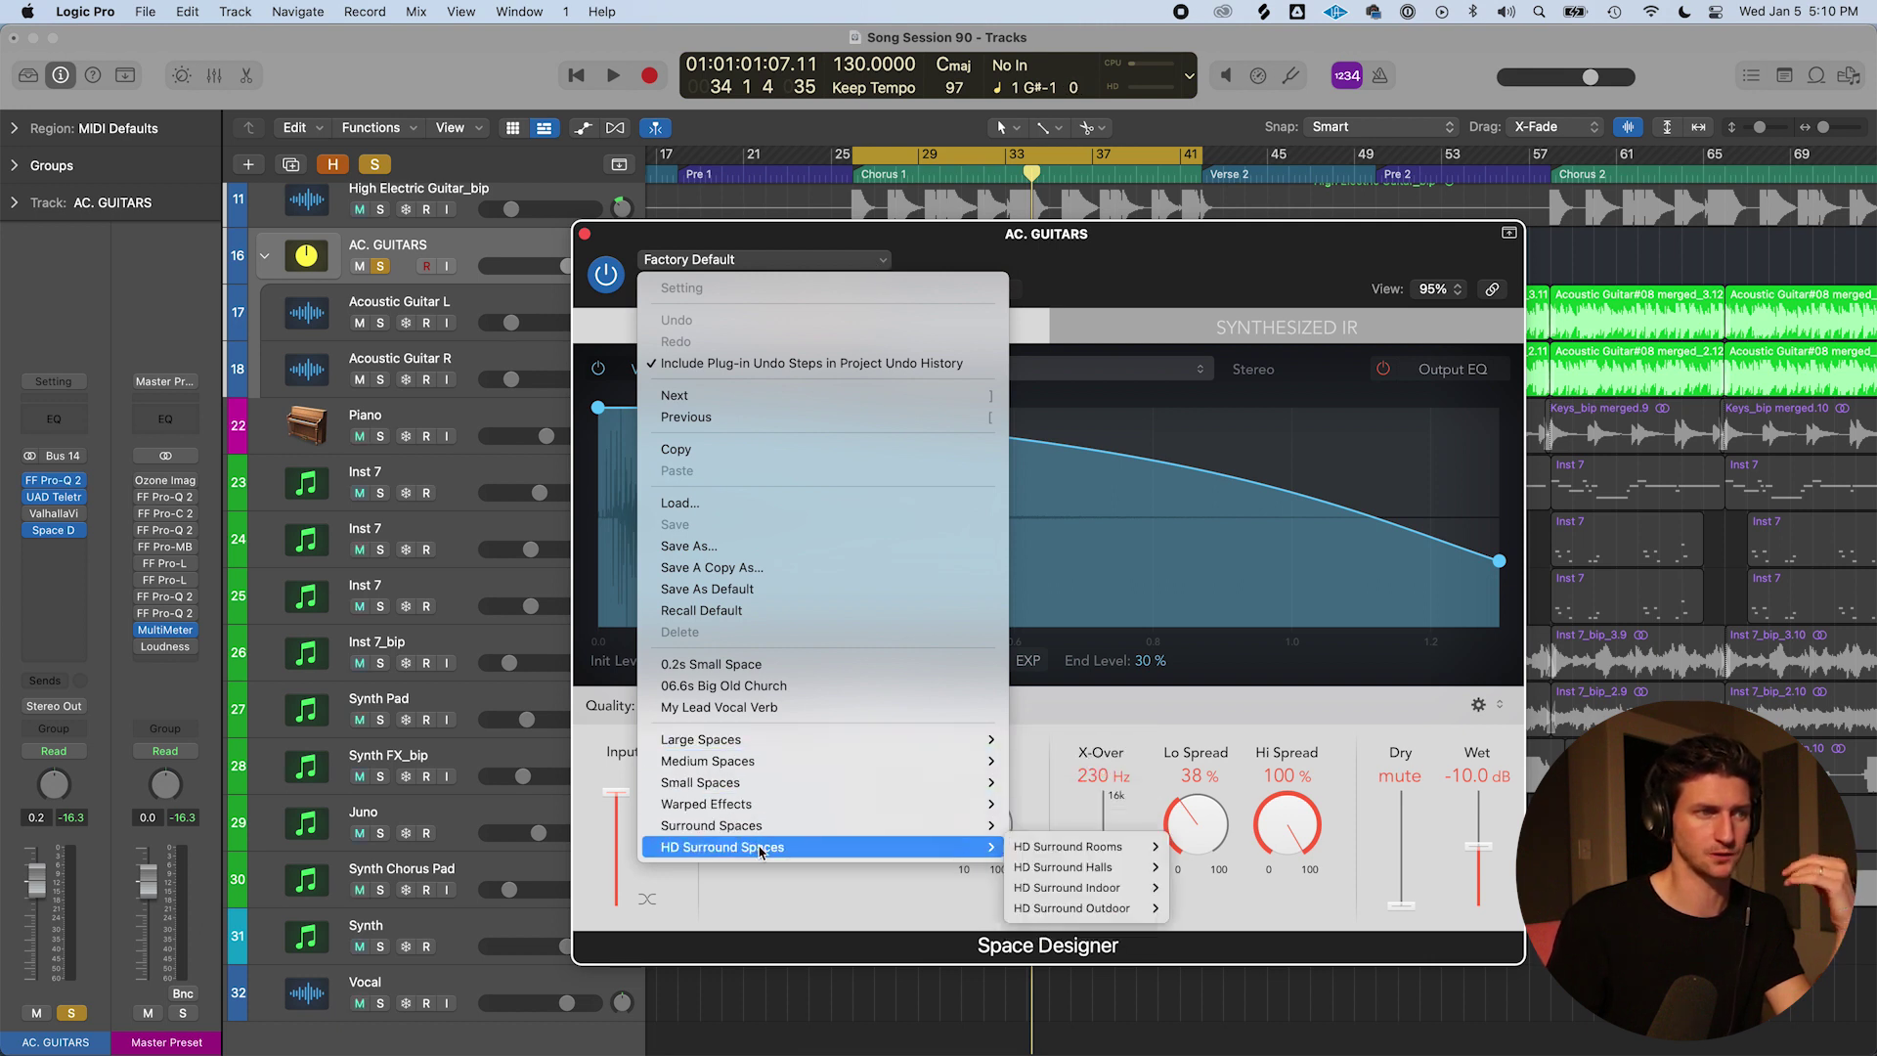
mouse_move(738, 747)
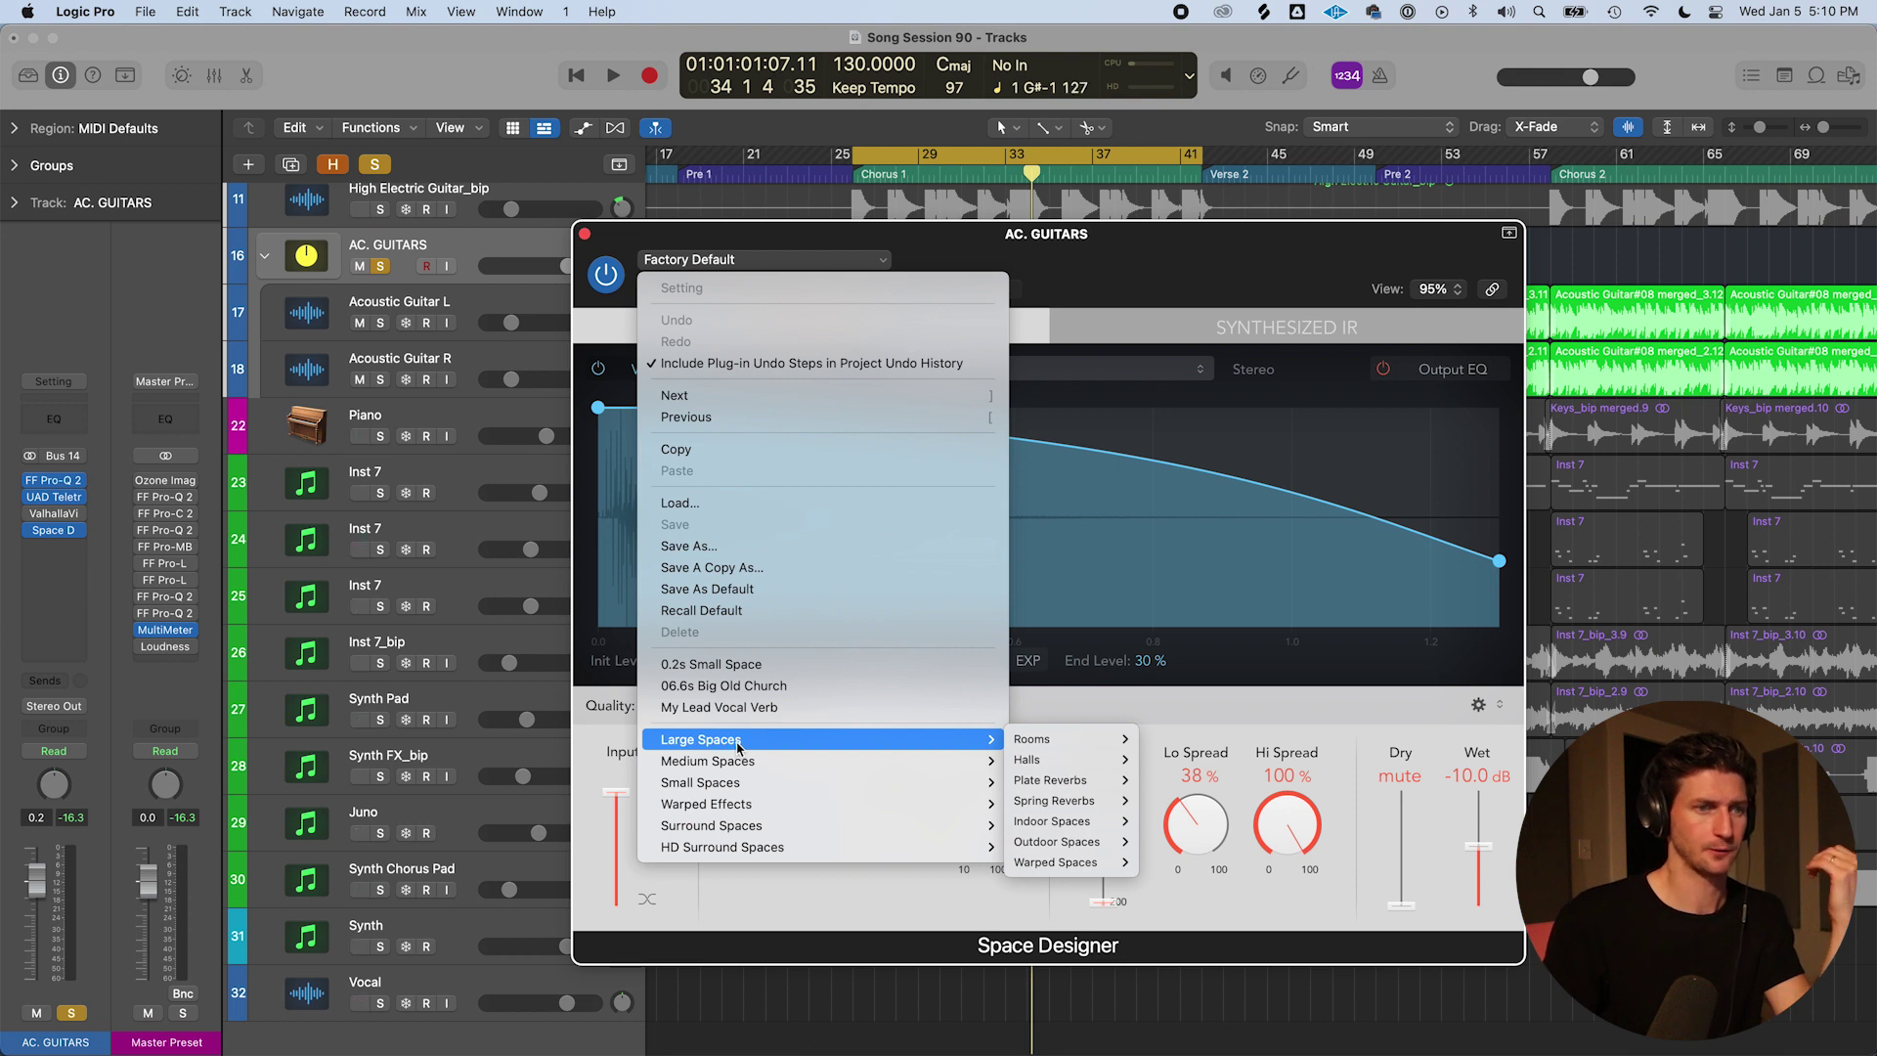
mouse_move(753, 782)
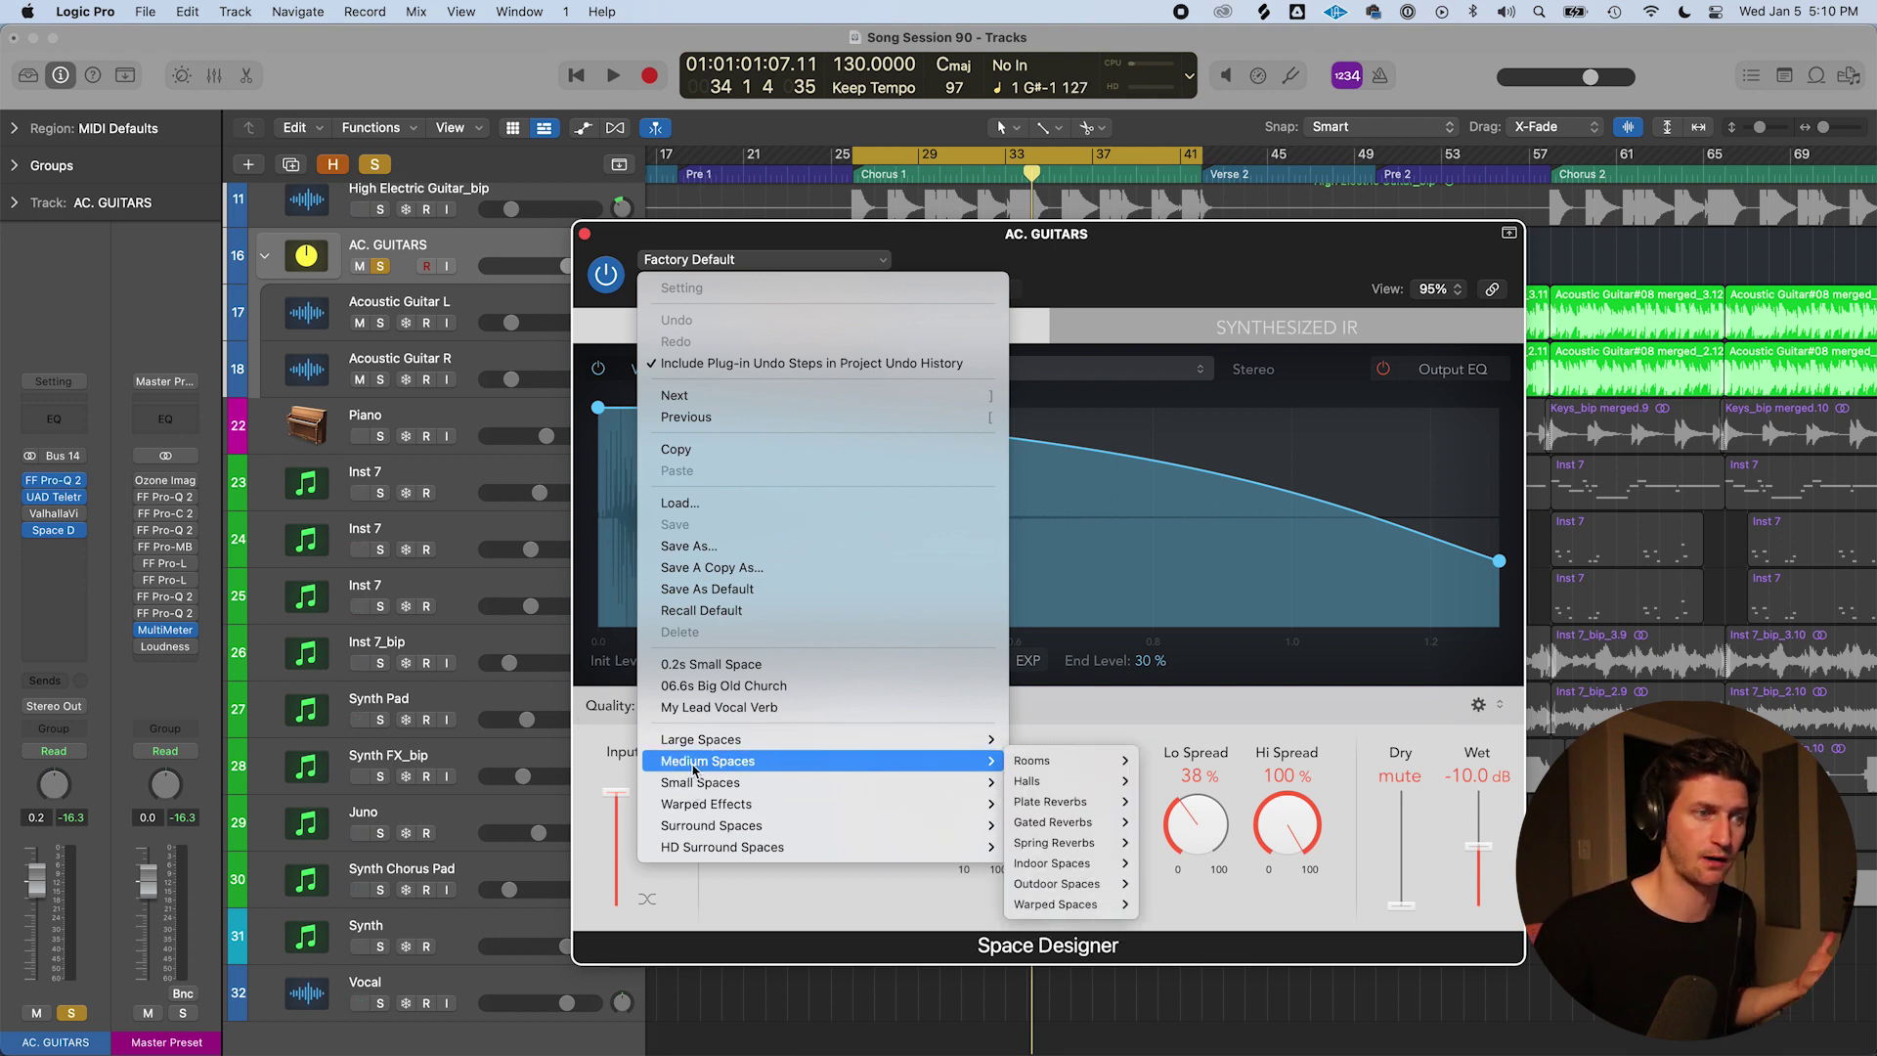
mouse_move(1075, 766)
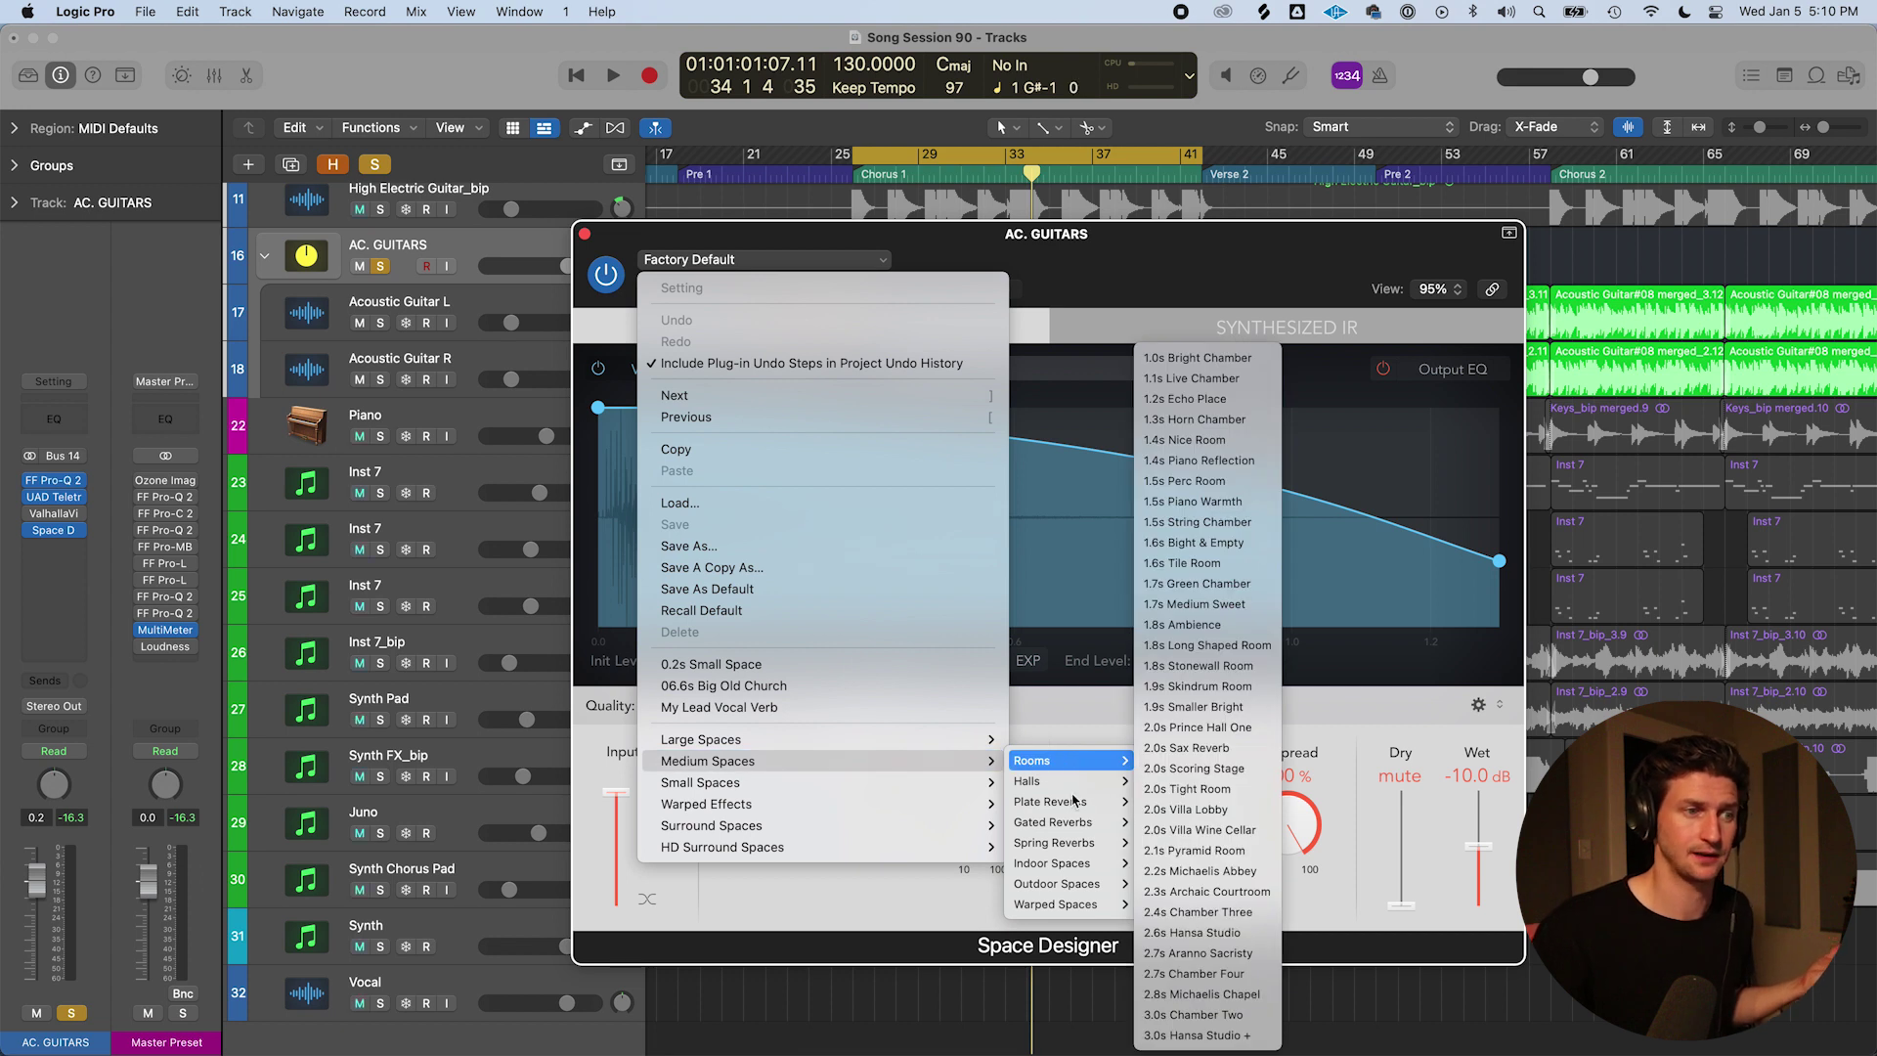
mouse_move(1072, 846)
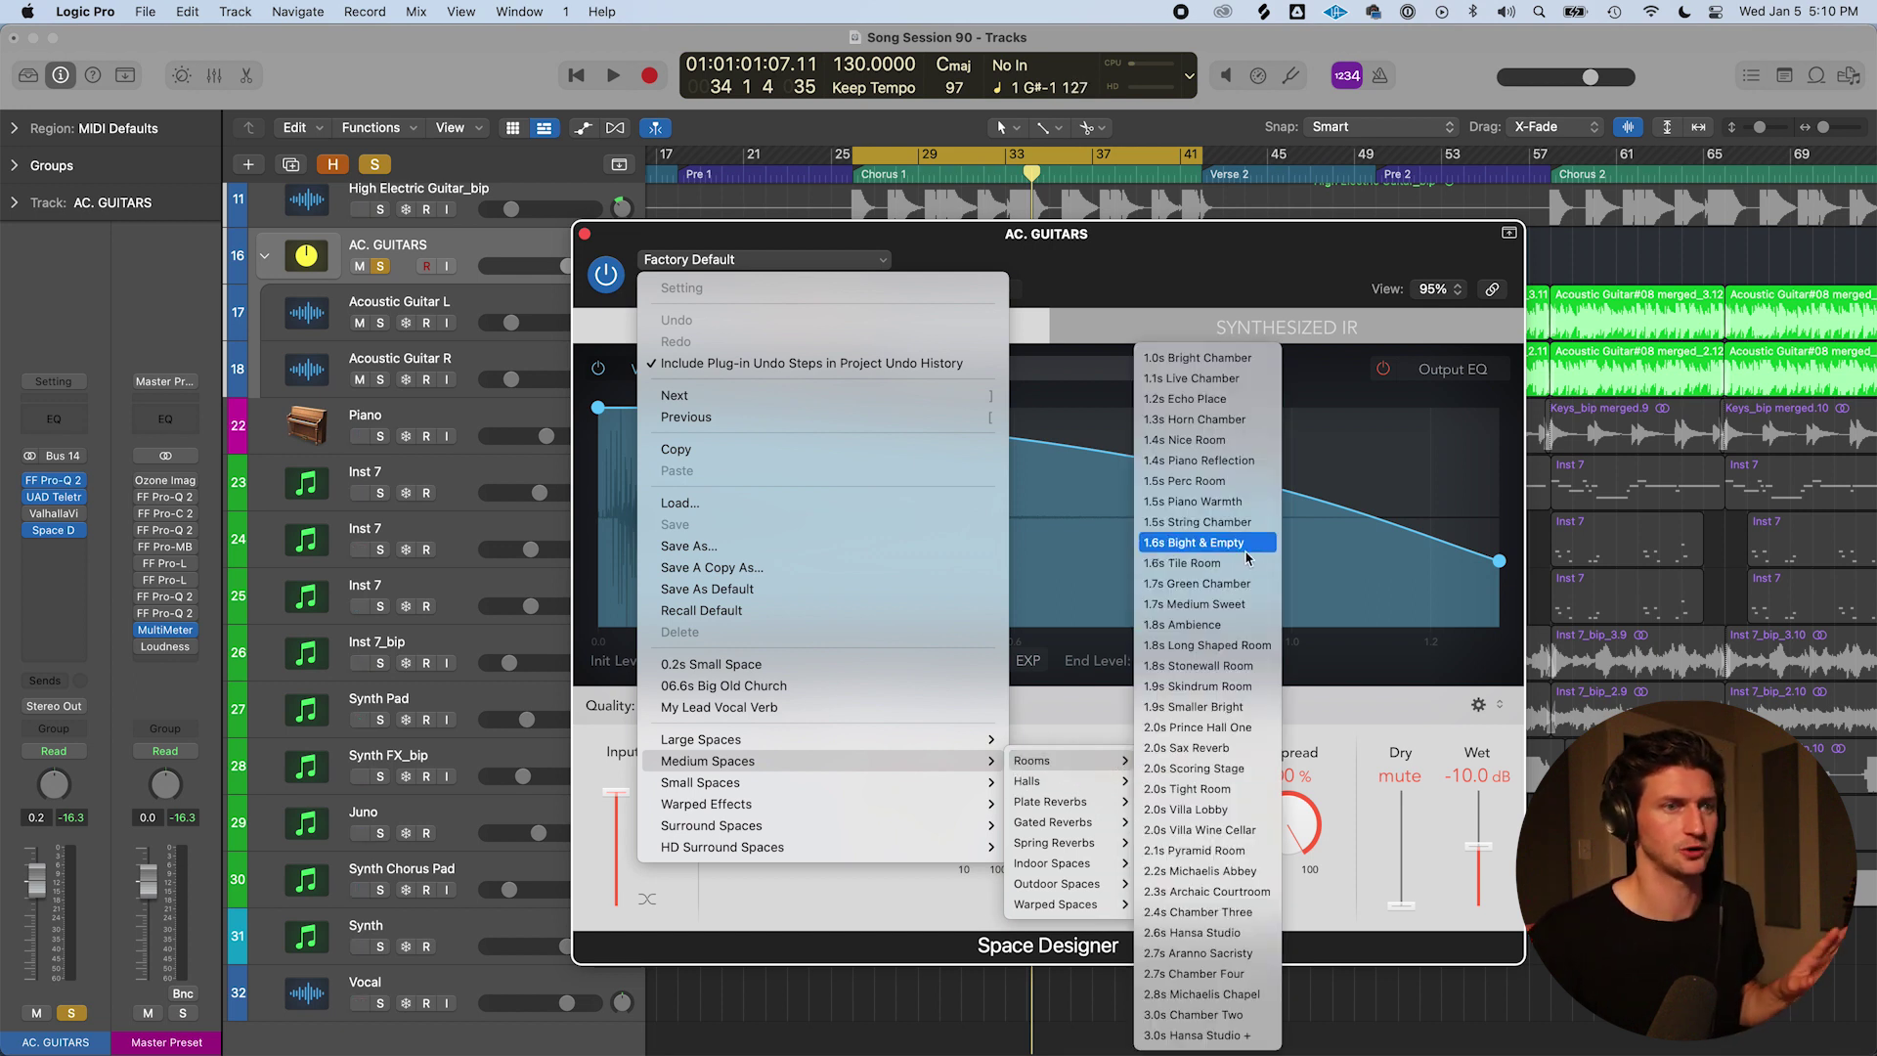
left_click(1208, 542)
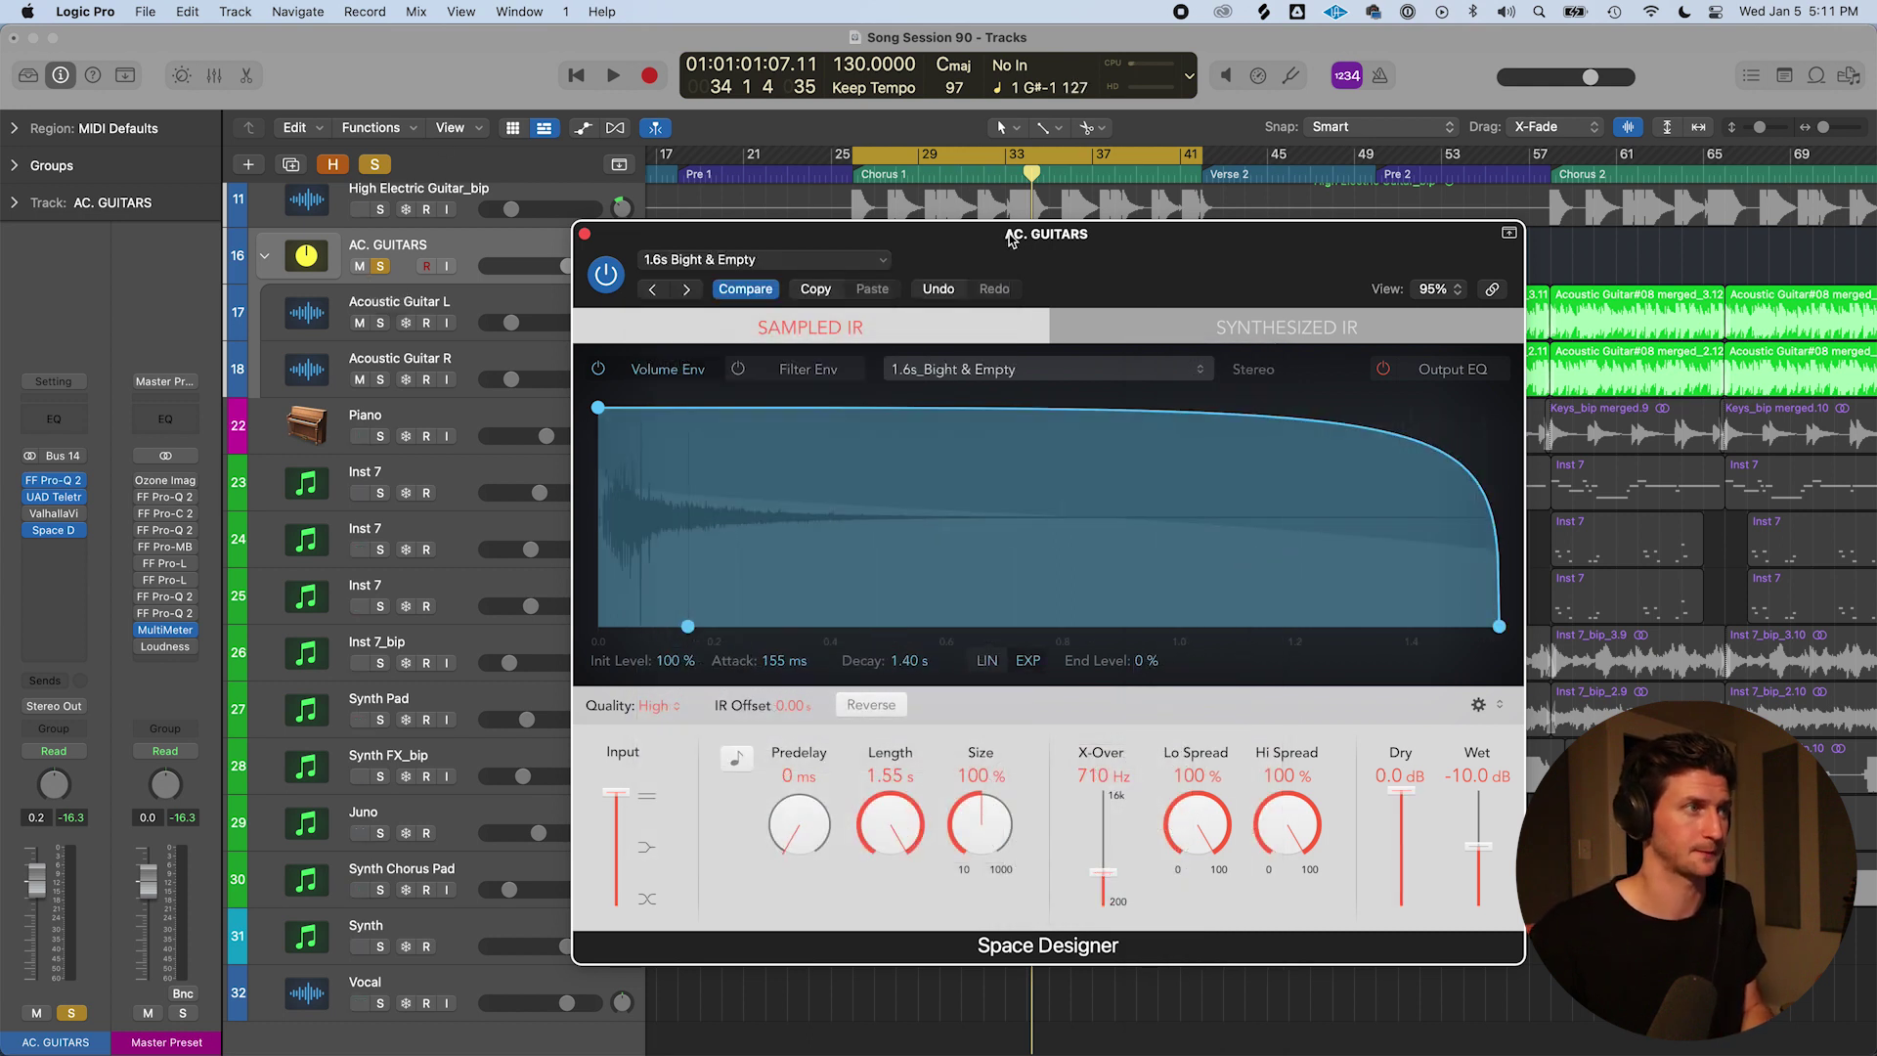
Move the Space Designer window aside and play back from Chorus 1
left_click_drag(1201, 244, 889, 268)
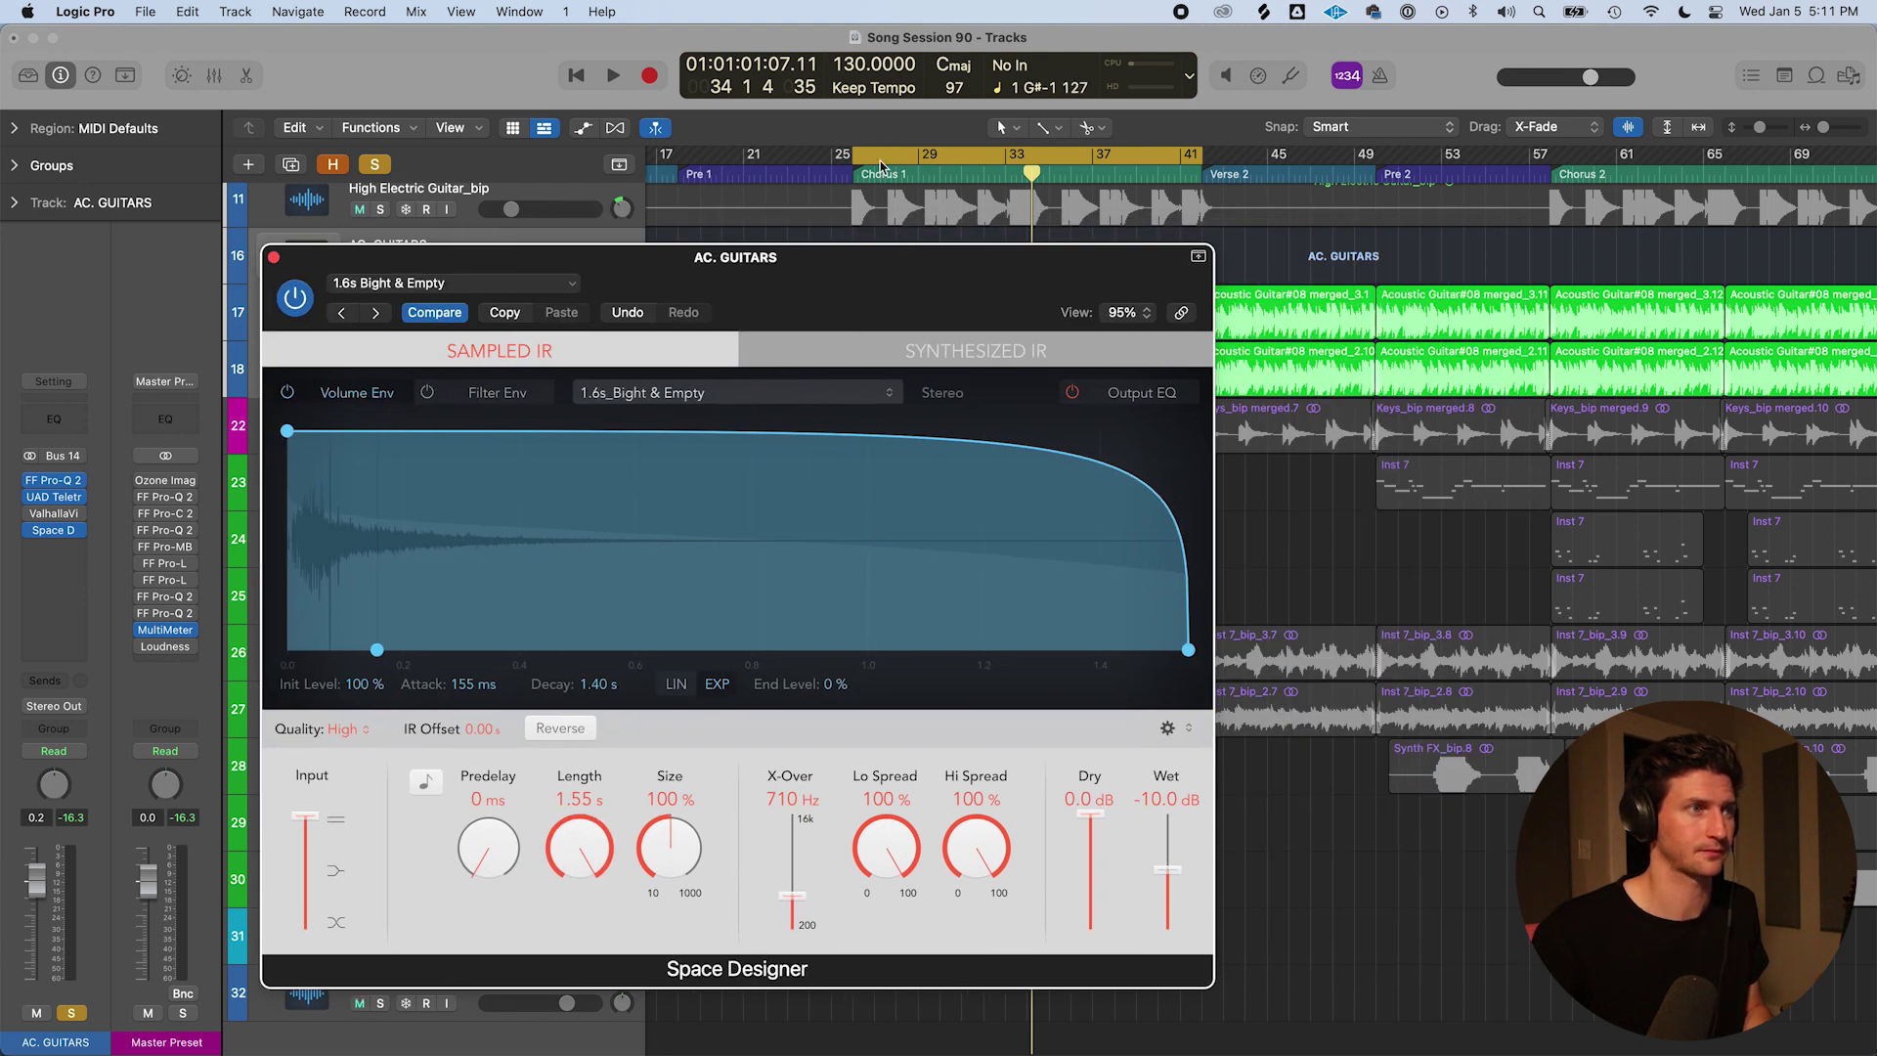
left_click(880, 168)
key("space")
left_click_drag(855, 280, 1256, 225)
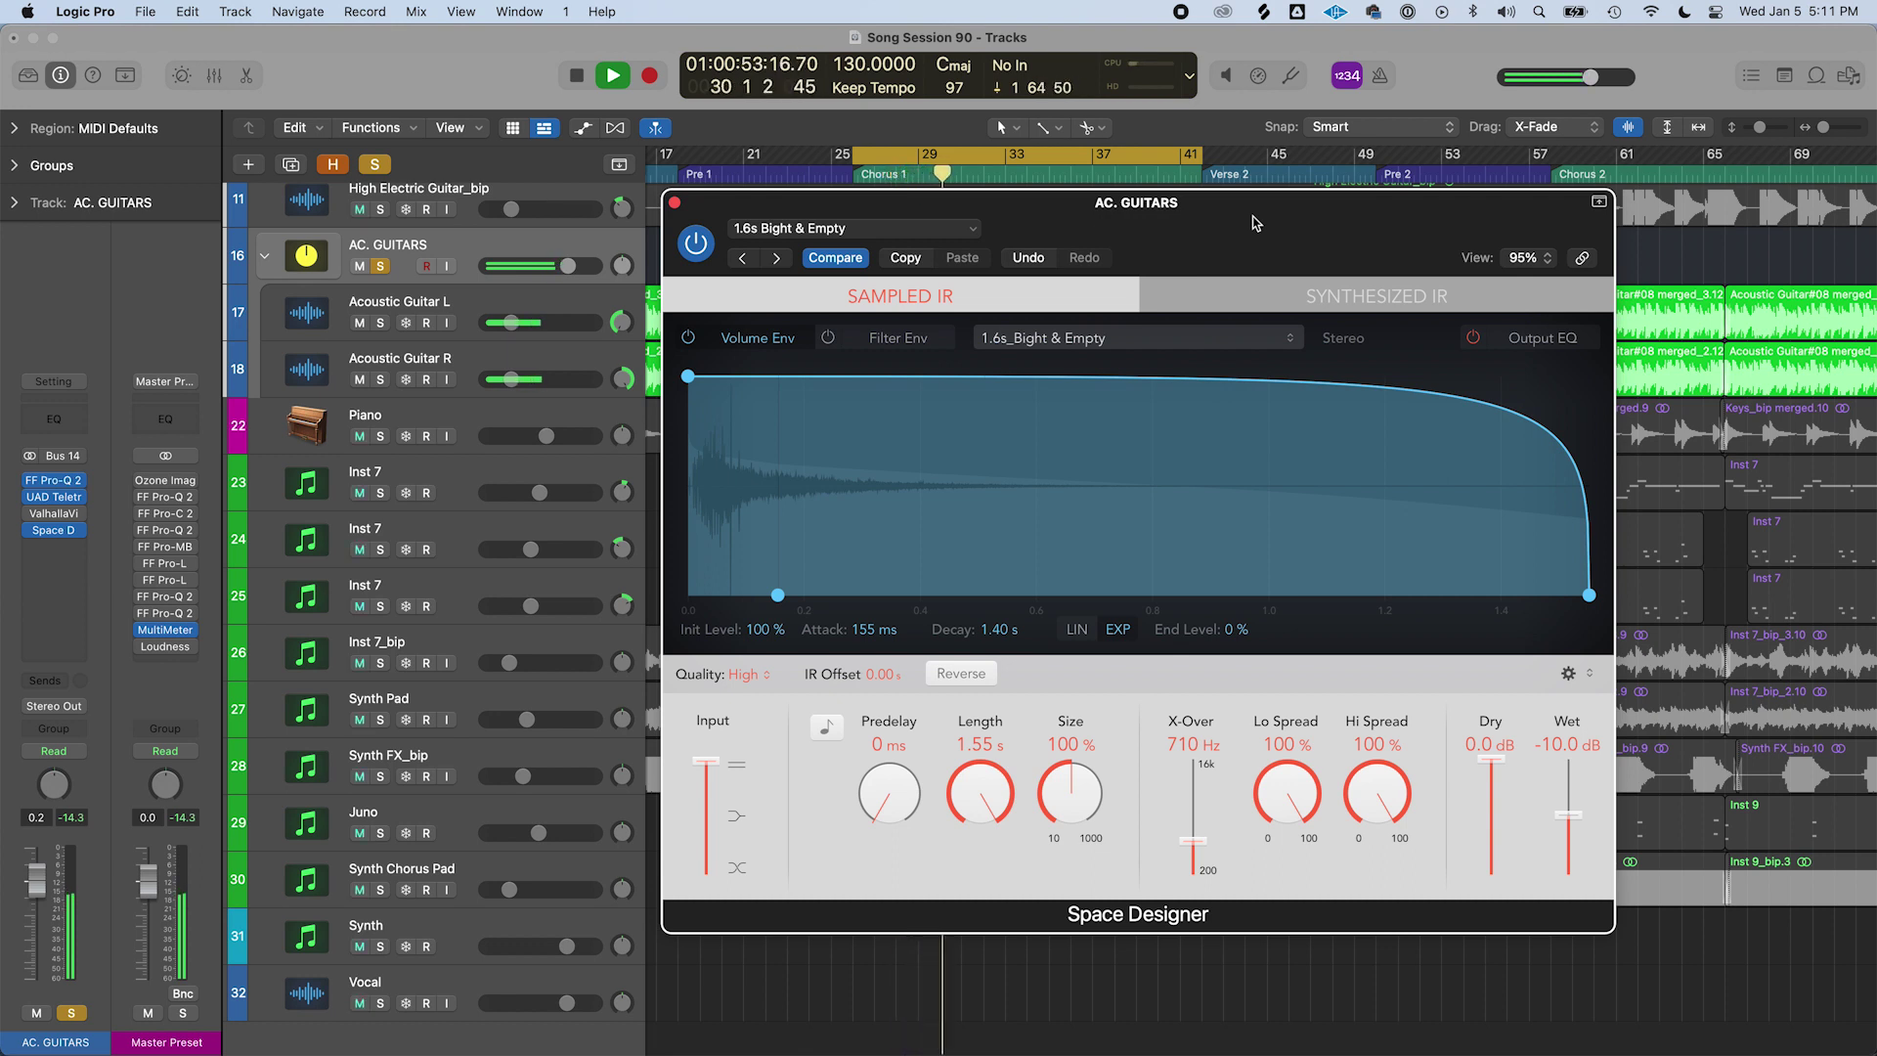
key("space")
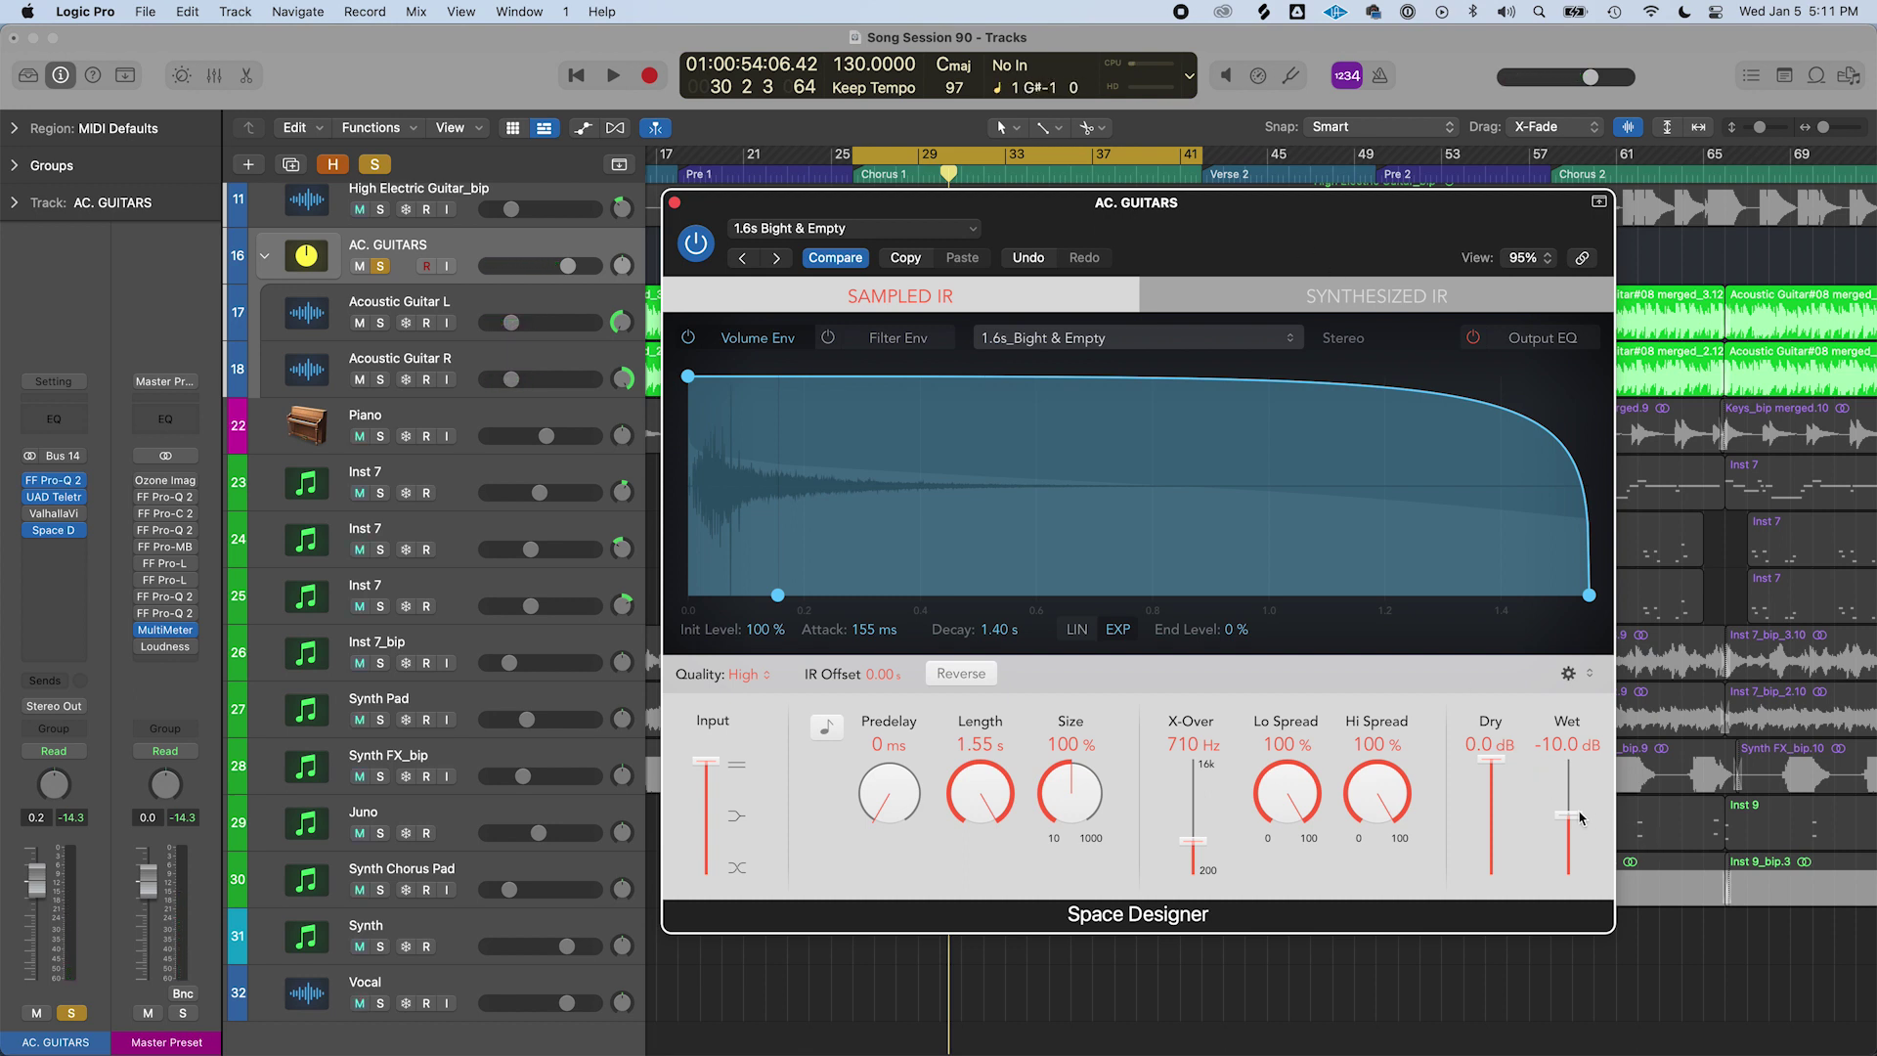
Set 32 ms predelay and raise the wet level from -31 dB to -22 dB while listening
left_click_drag(1577, 819, 1579, 852)
left_click_drag(887, 819, 879, 804)
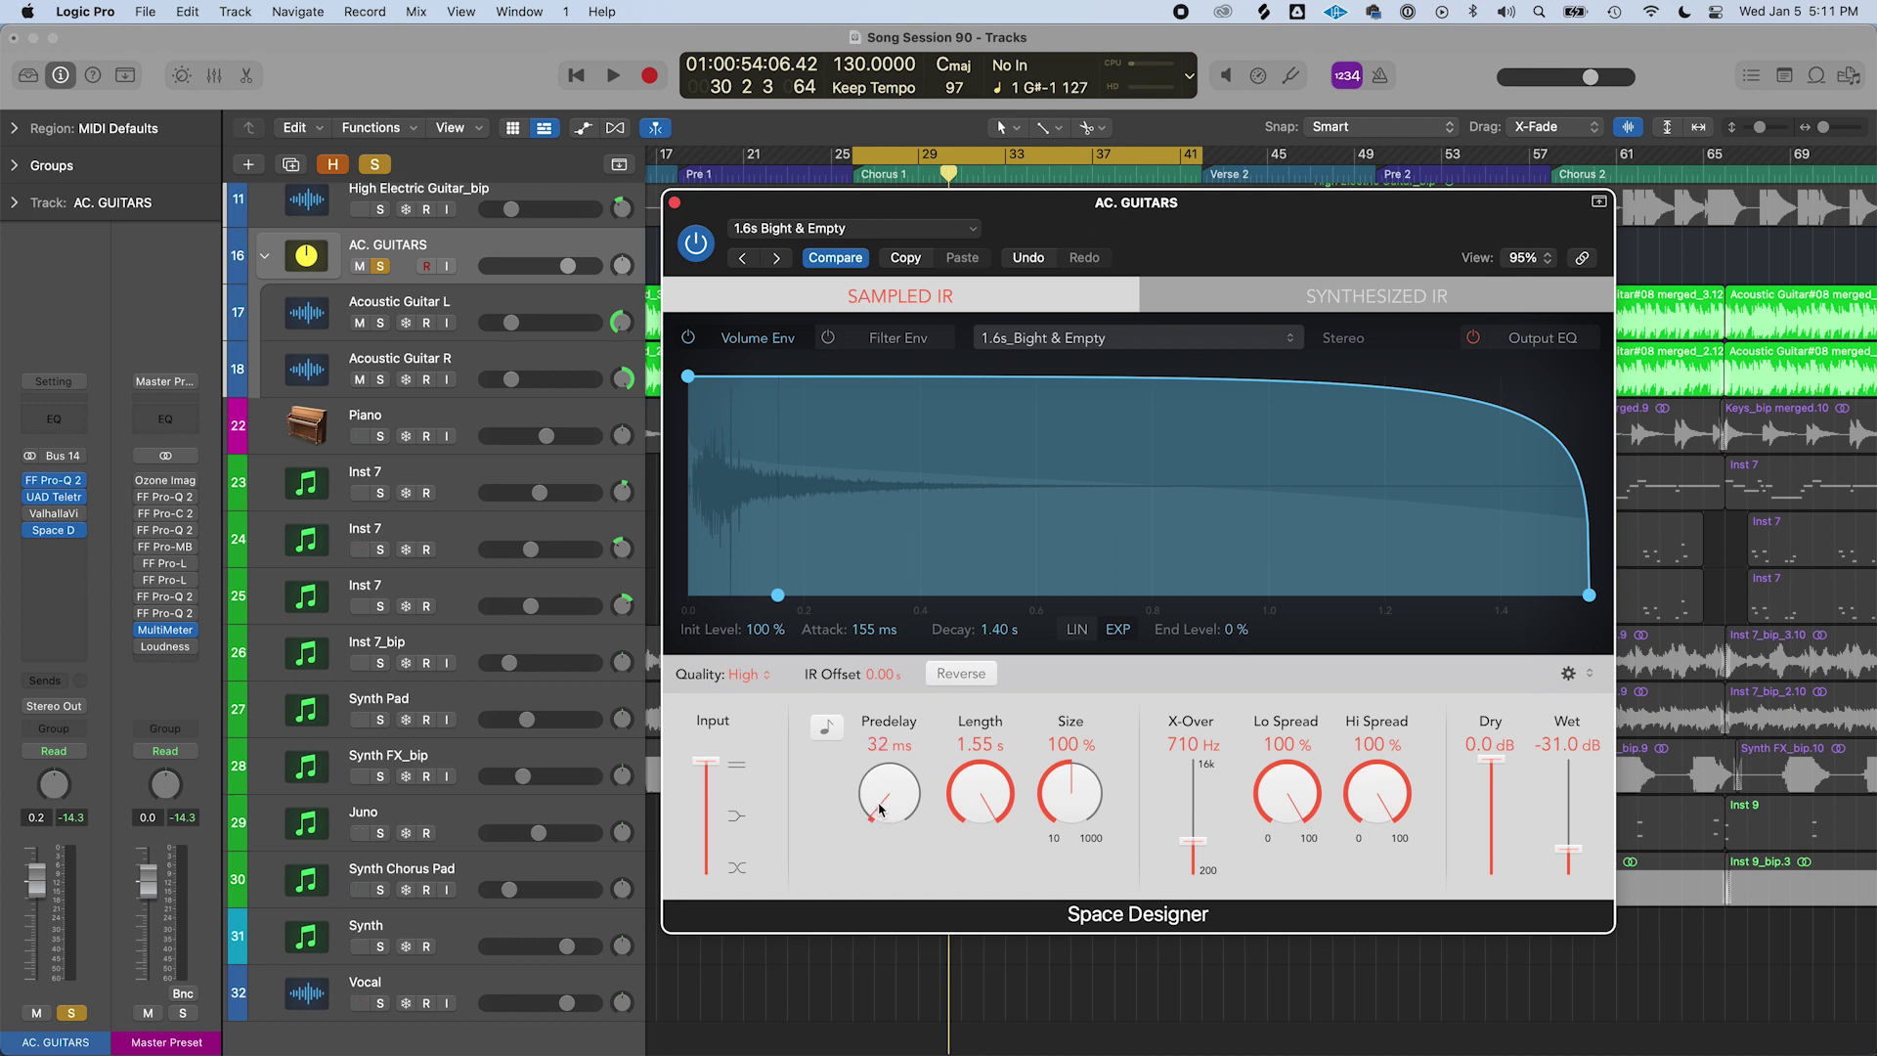
key("space")
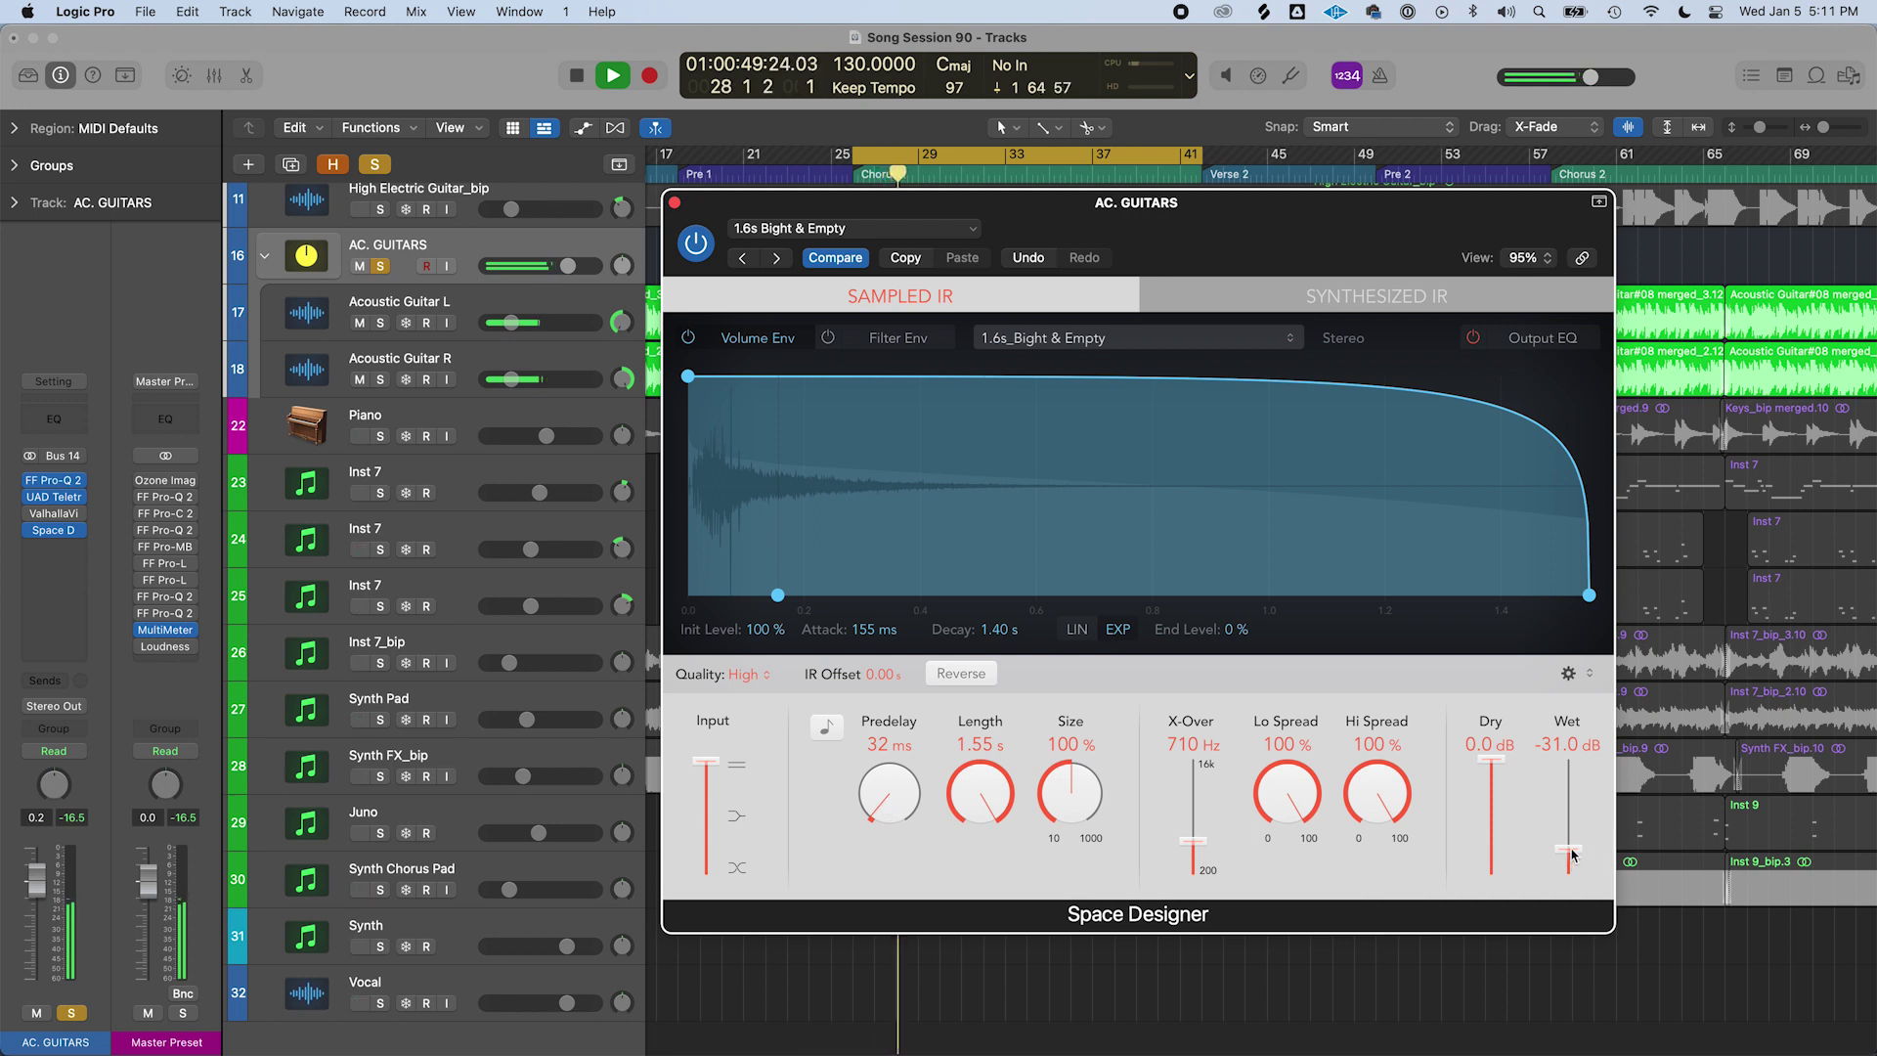
left_click_drag(1575, 838, 1576, 847)
key("space")
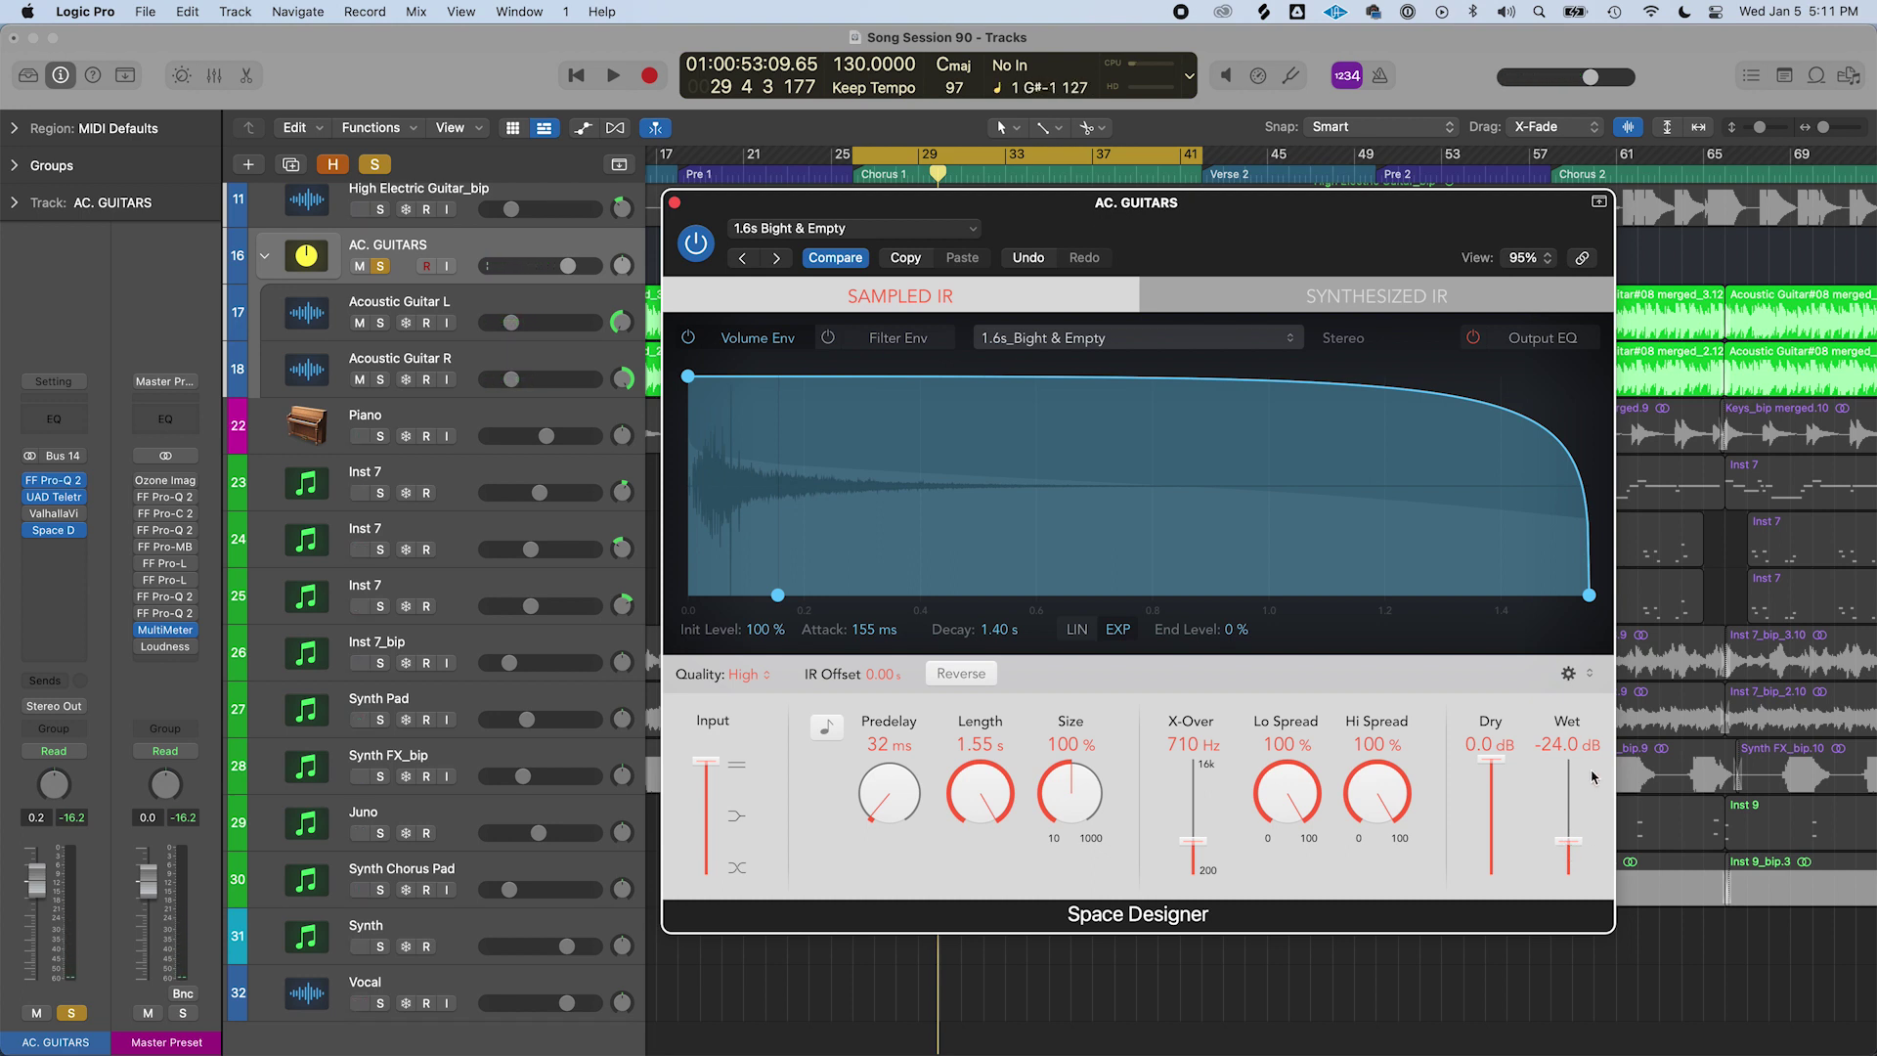
left_click_drag(1562, 847, 1566, 832)
key("space")
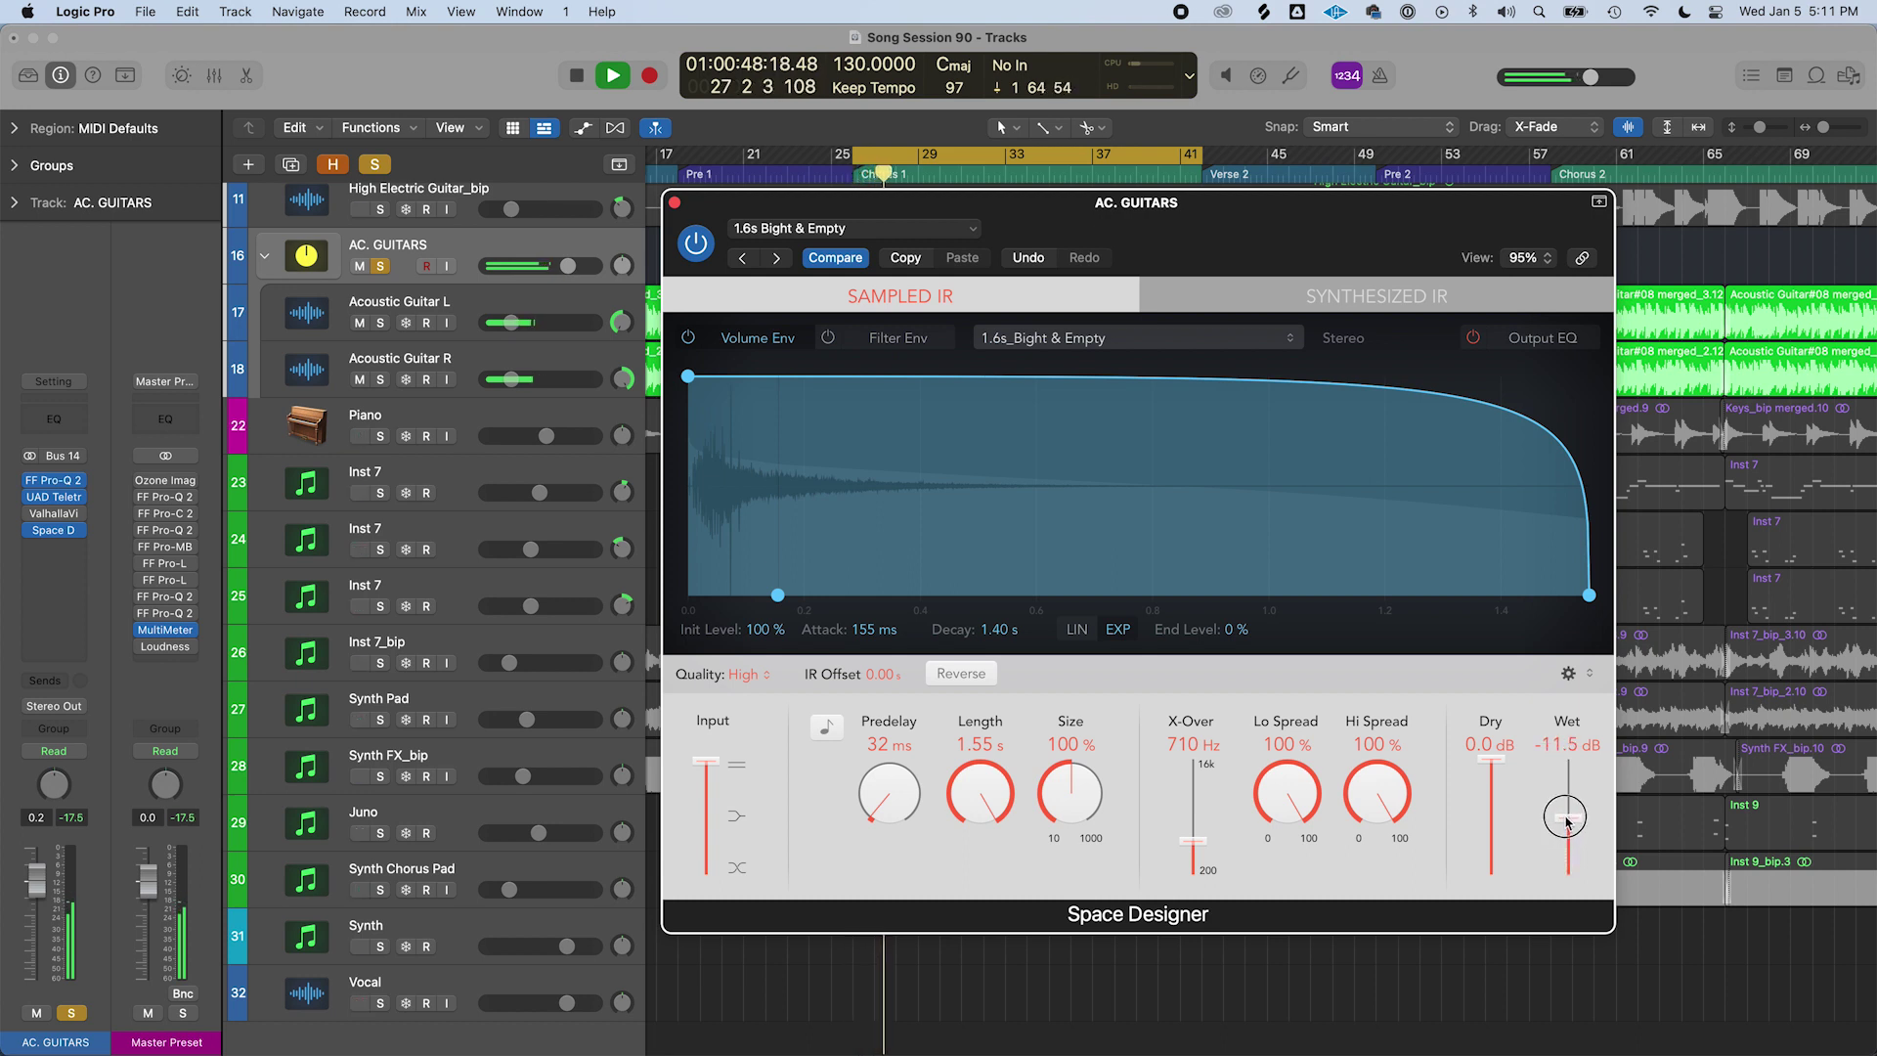
left_click_drag(1566, 821, 1574, 845)
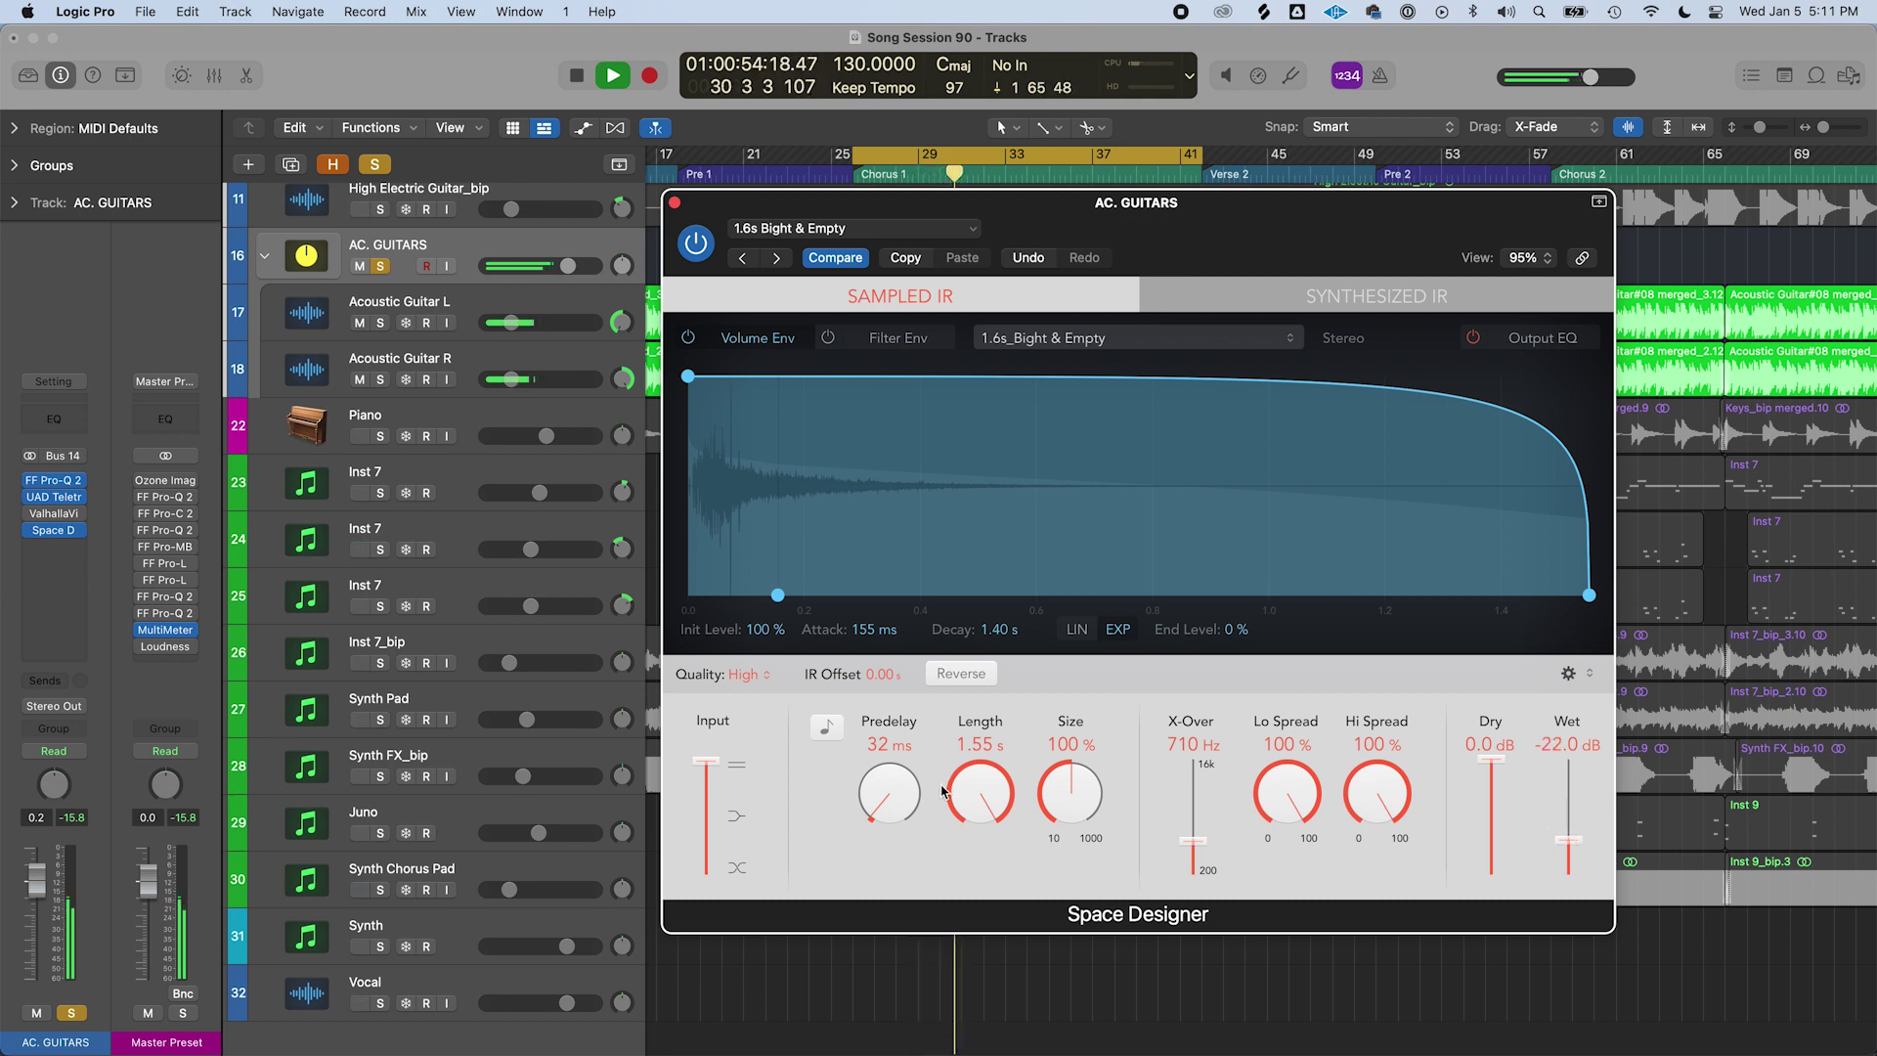
key("space")
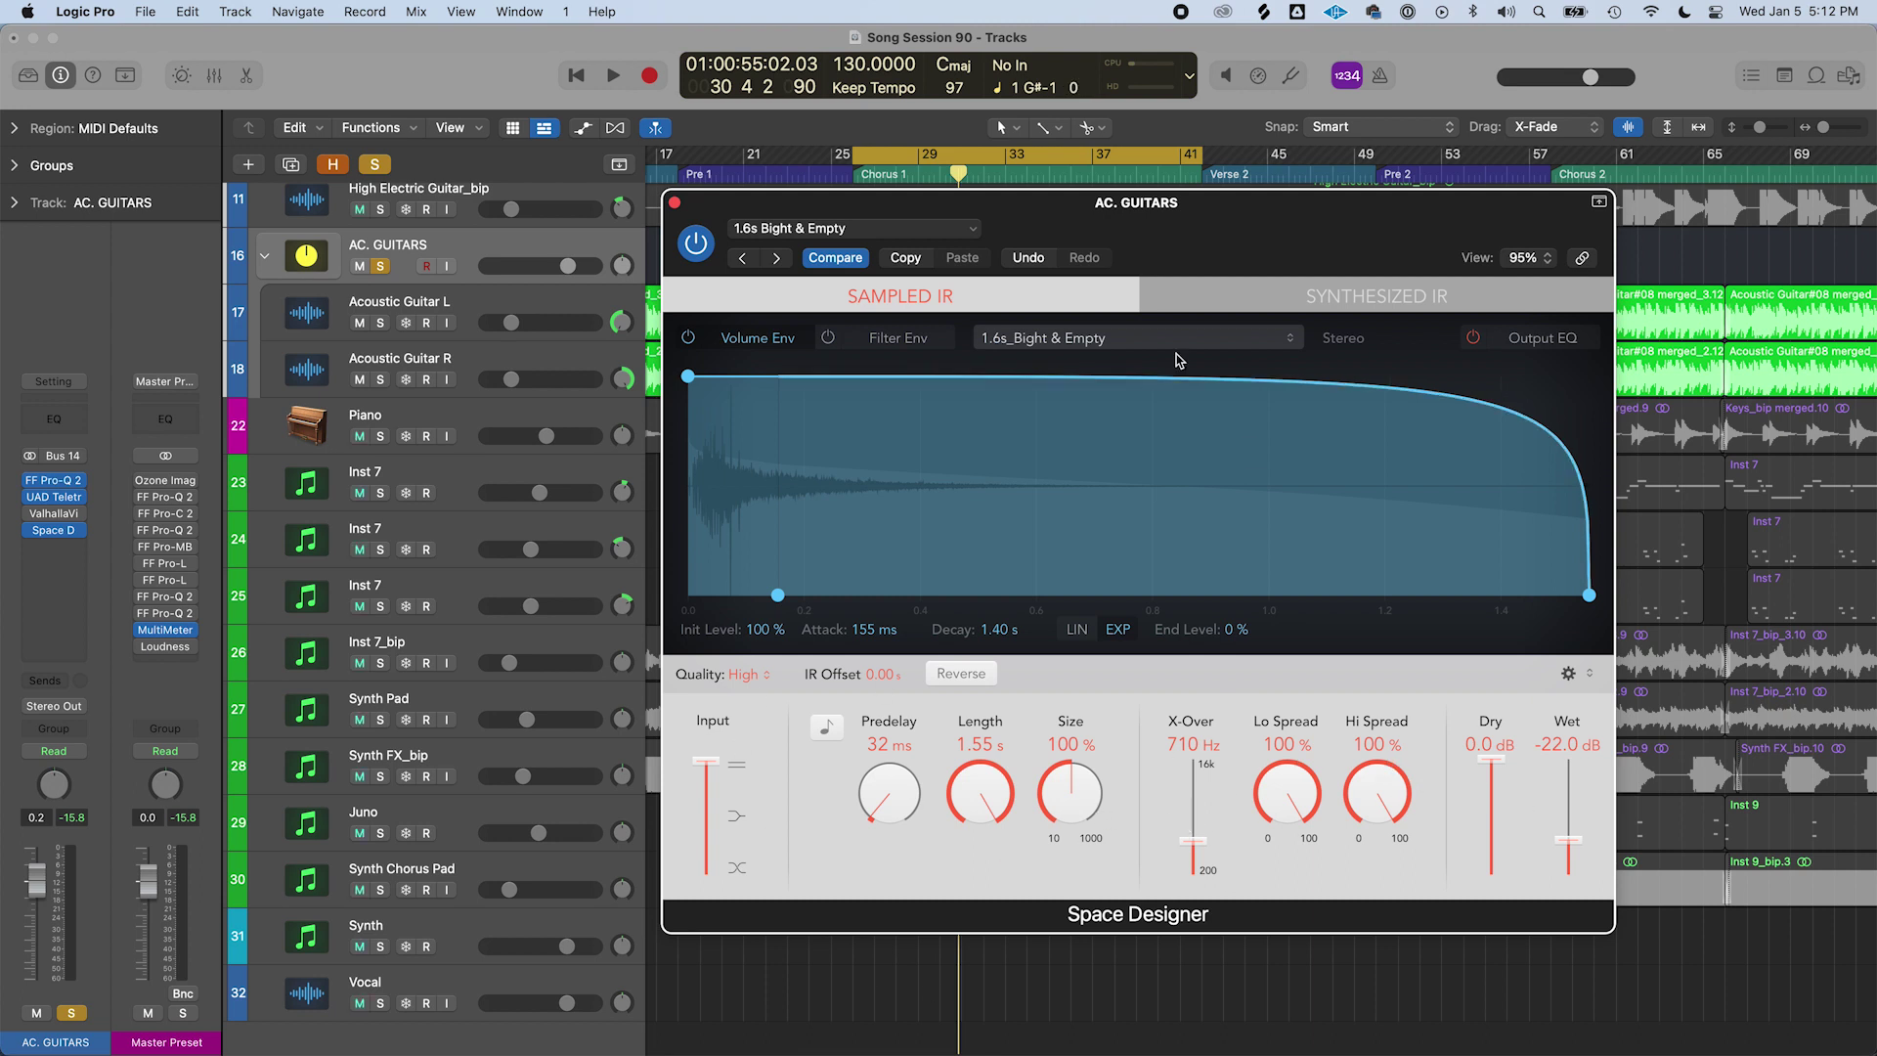
Load the Large Spaces > Rooms preset 05.7s Chamber One into Space Designer
left_click(937, 229)
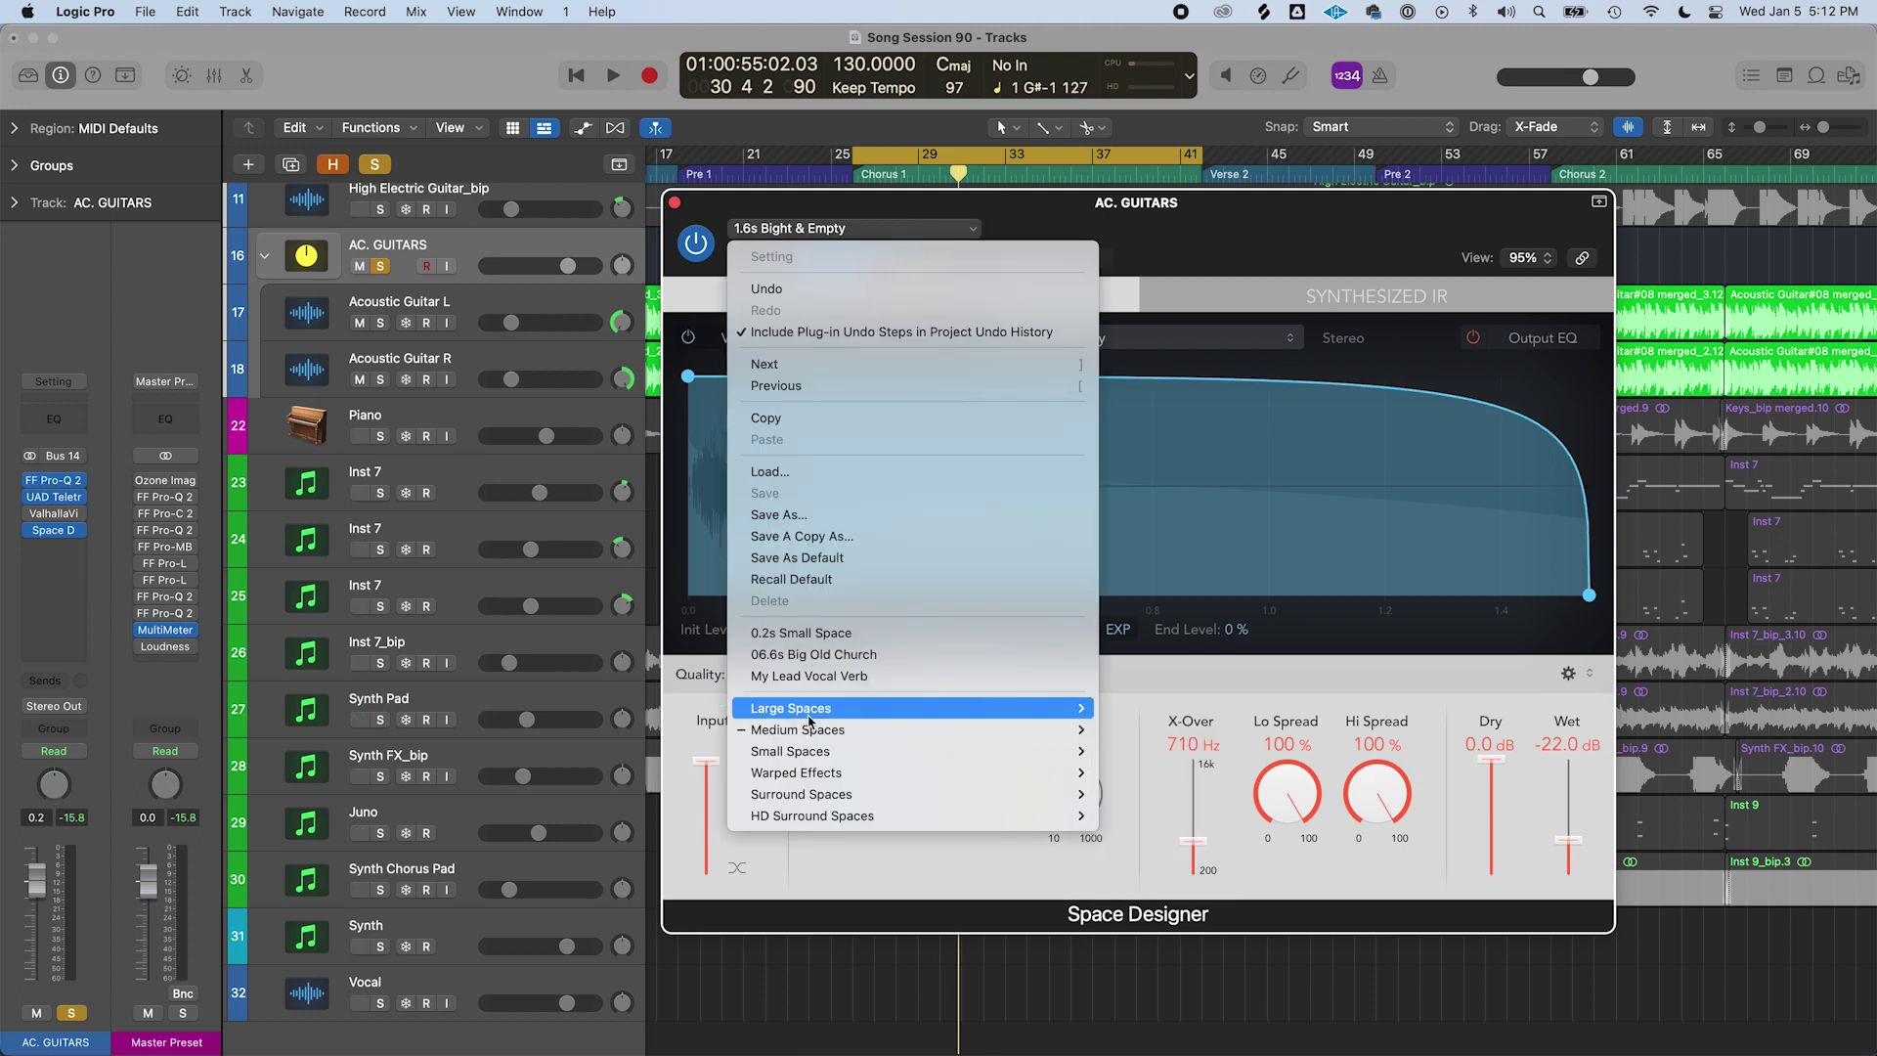
mouse_move(818, 720)
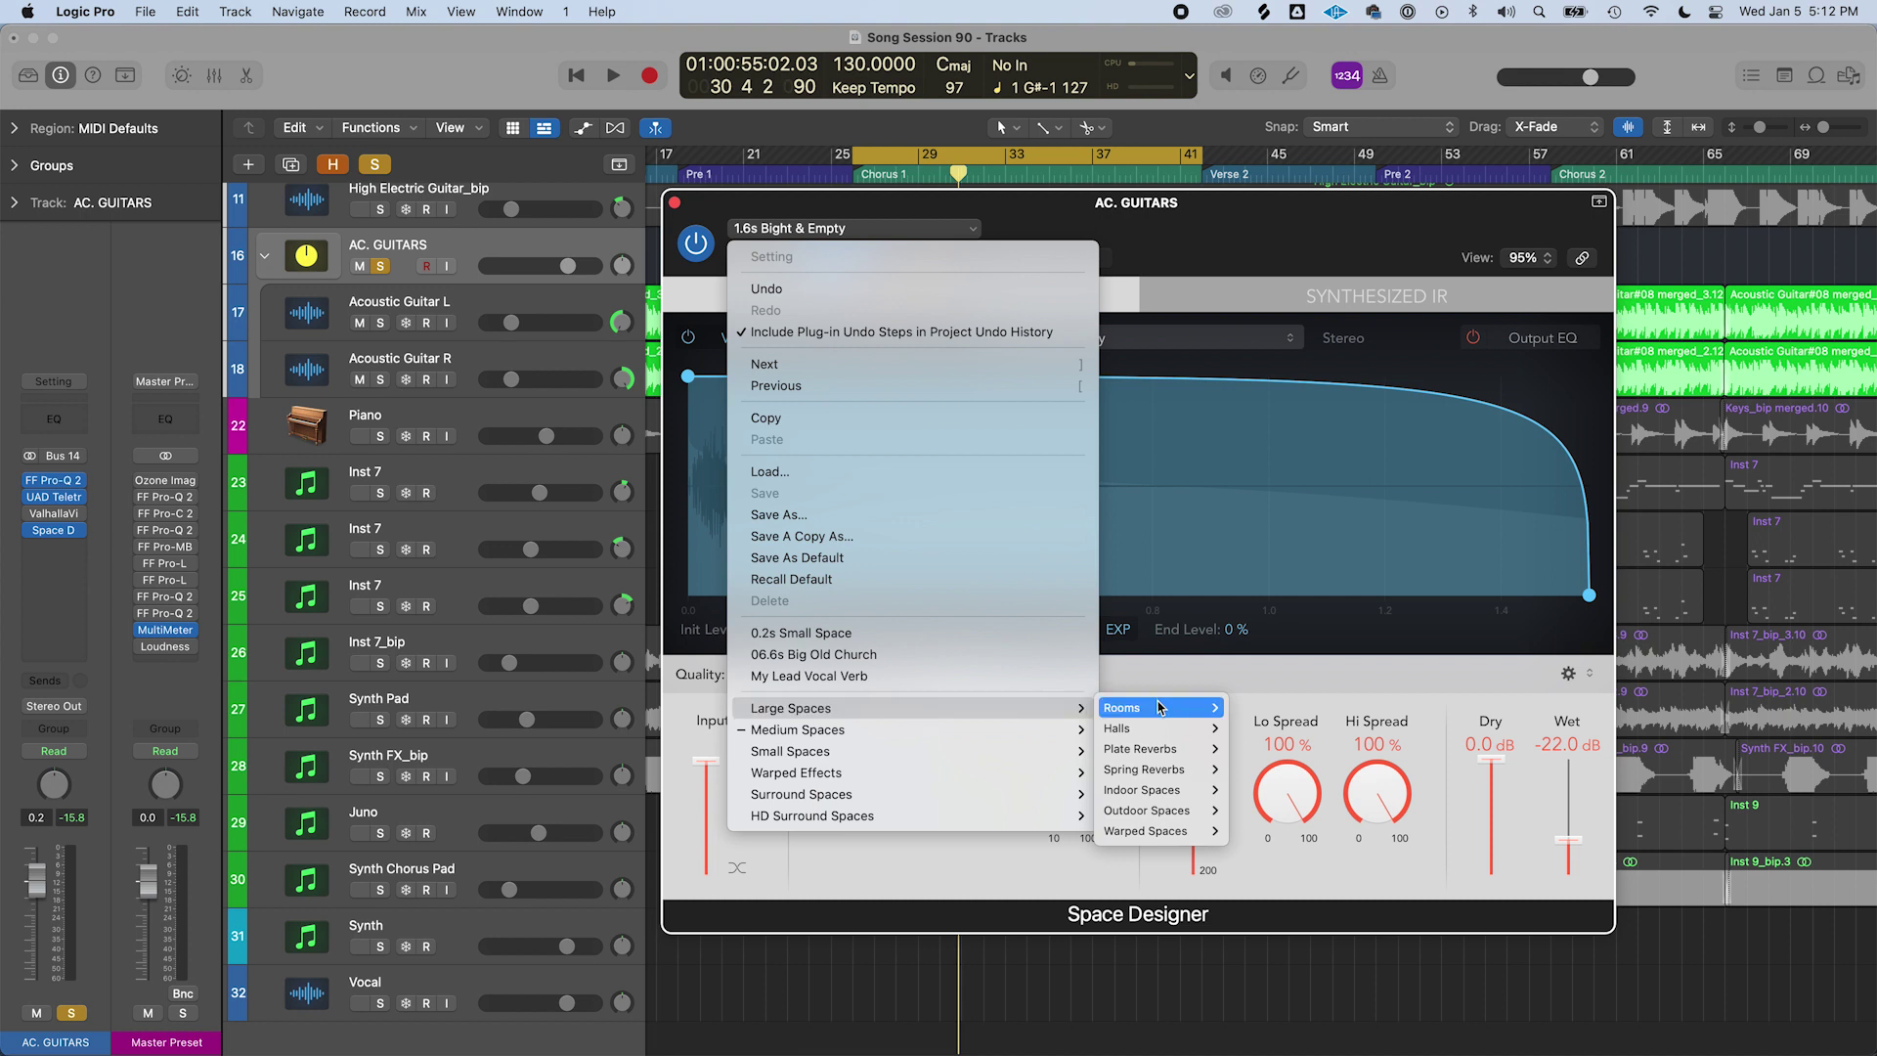
mouse_move(1139, 708)
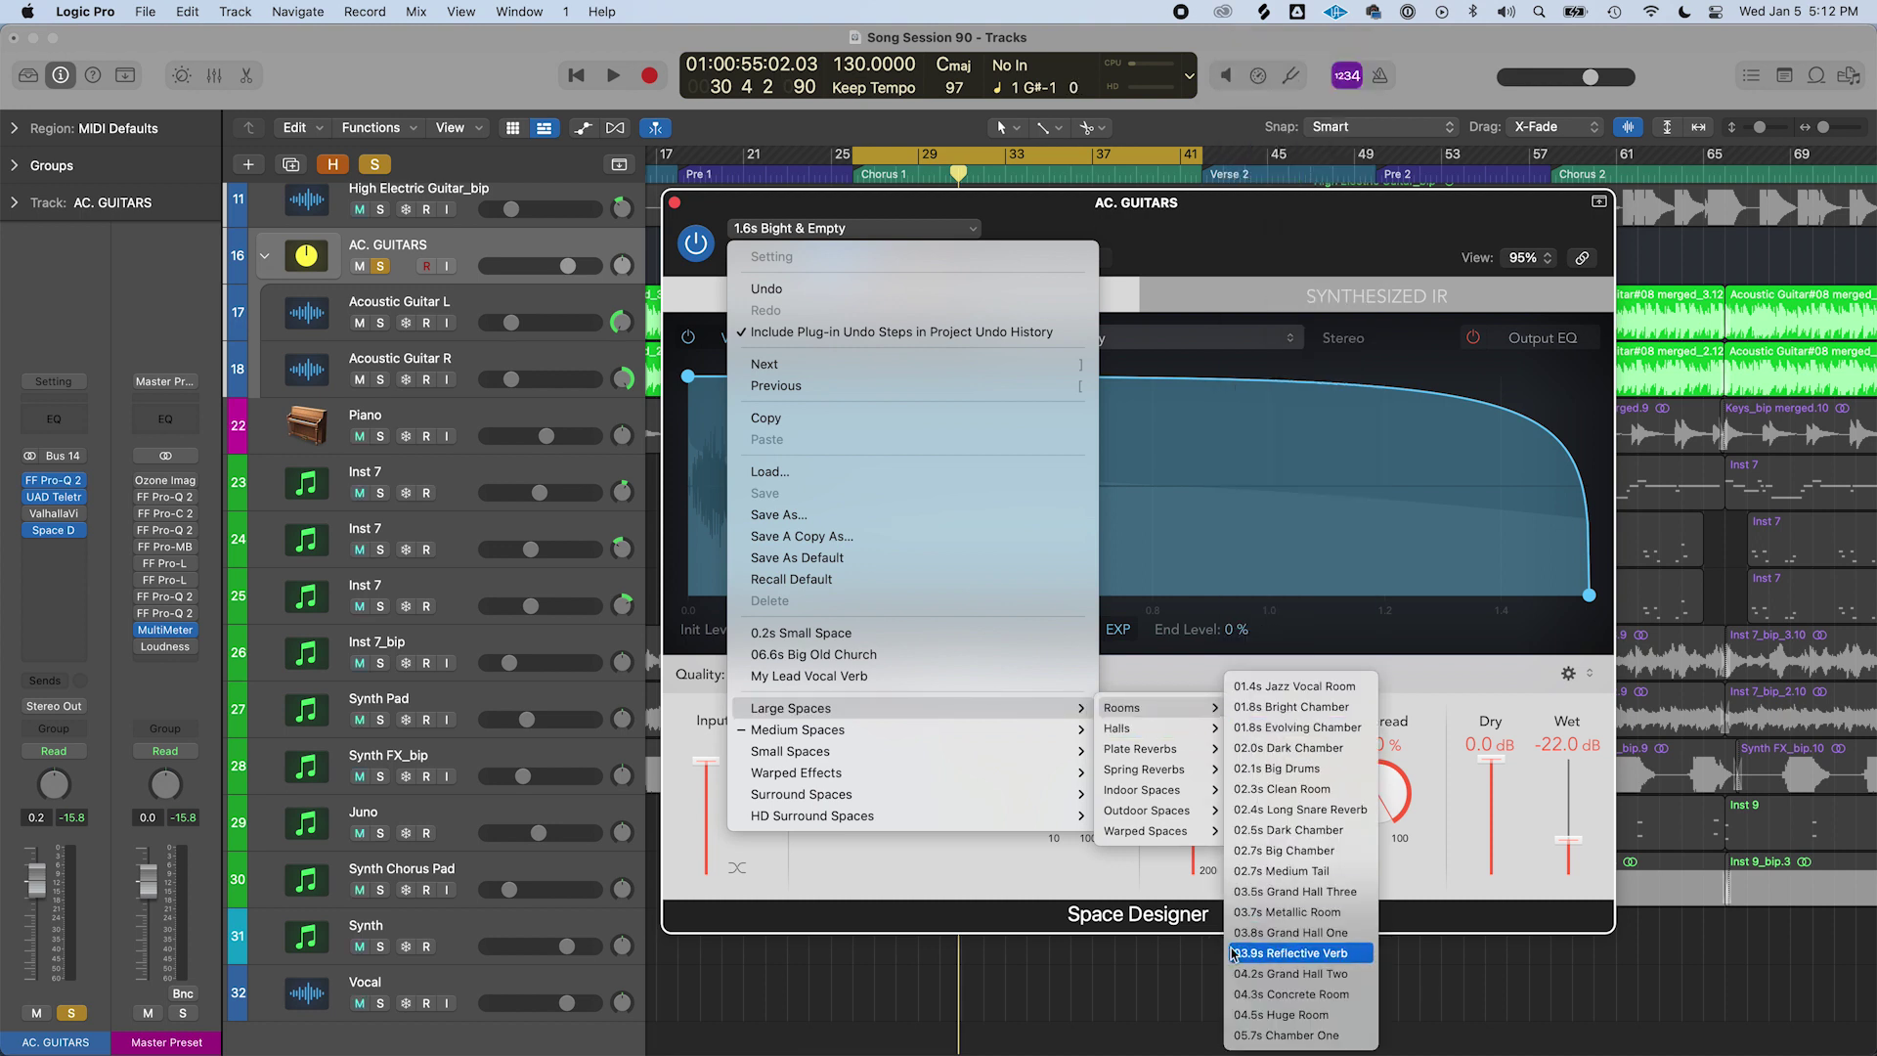
left_click(1266, 1035)
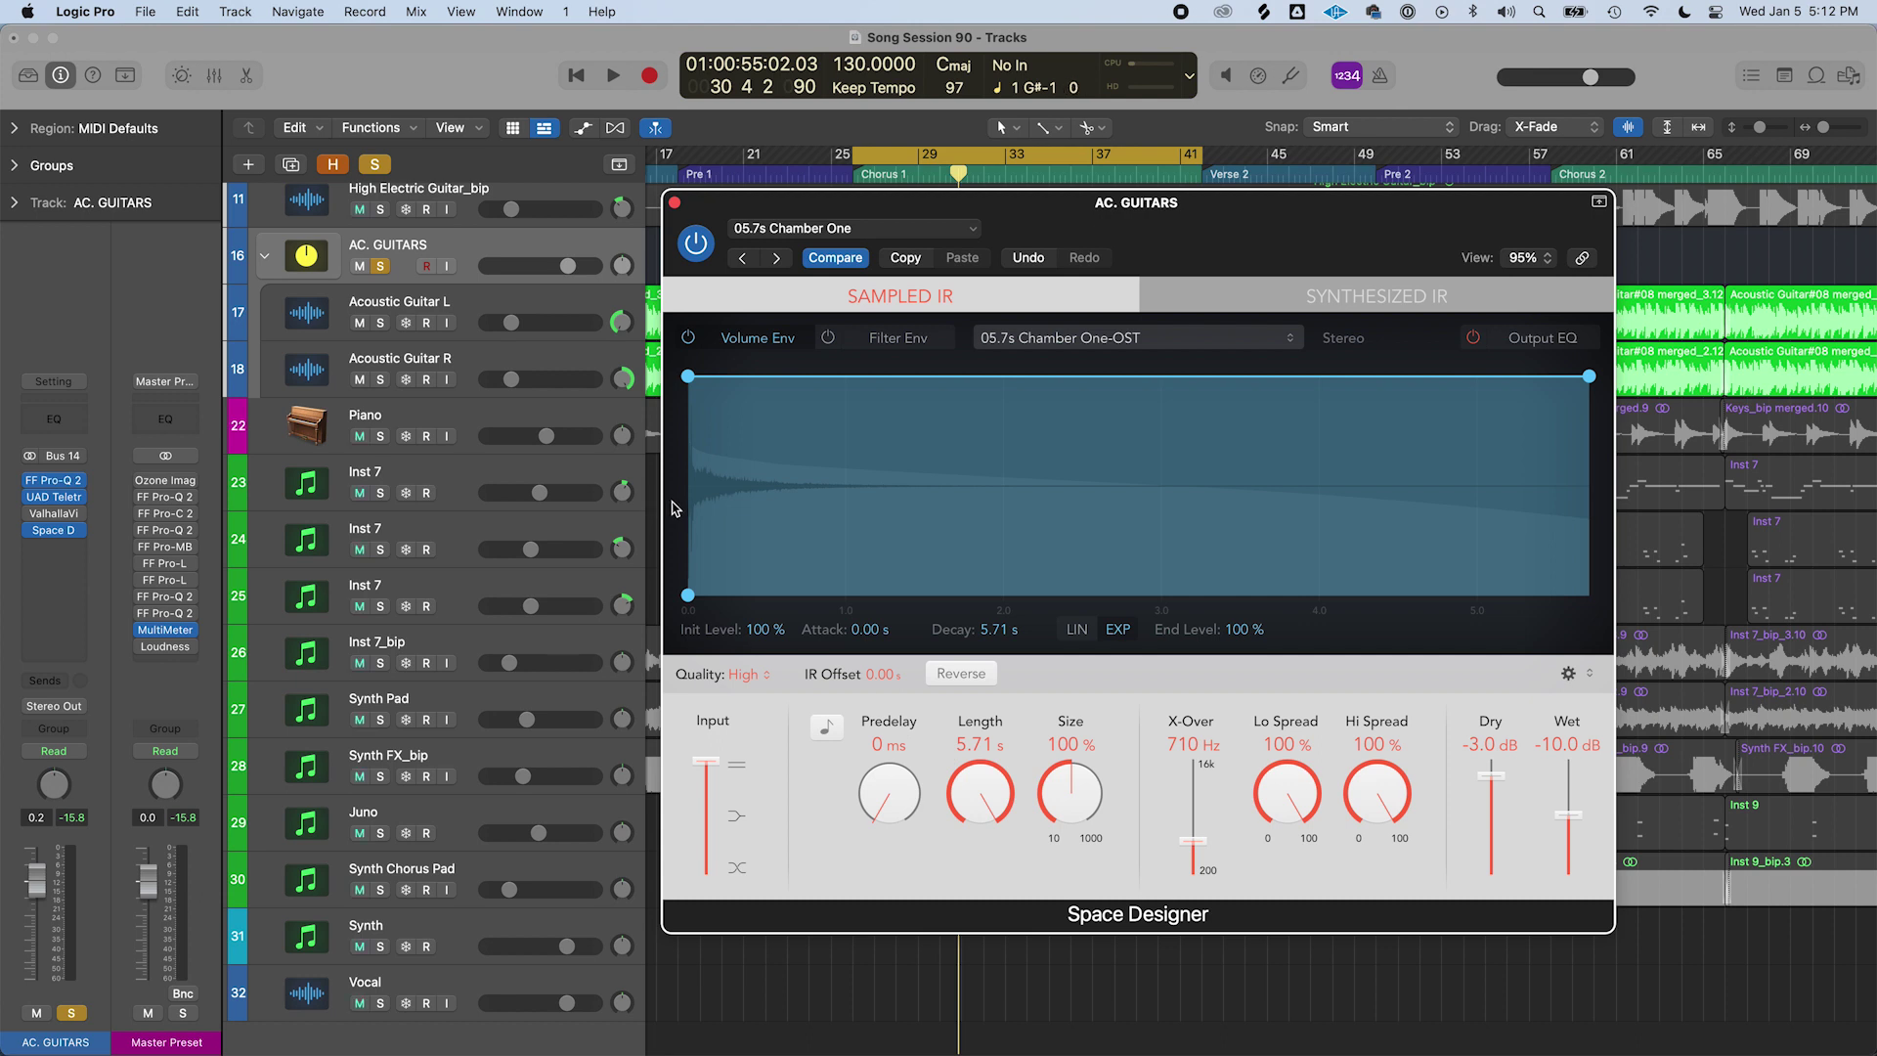
Play the section twice to hear the 05.7s Chamber One reverb on the guitars
key("space")
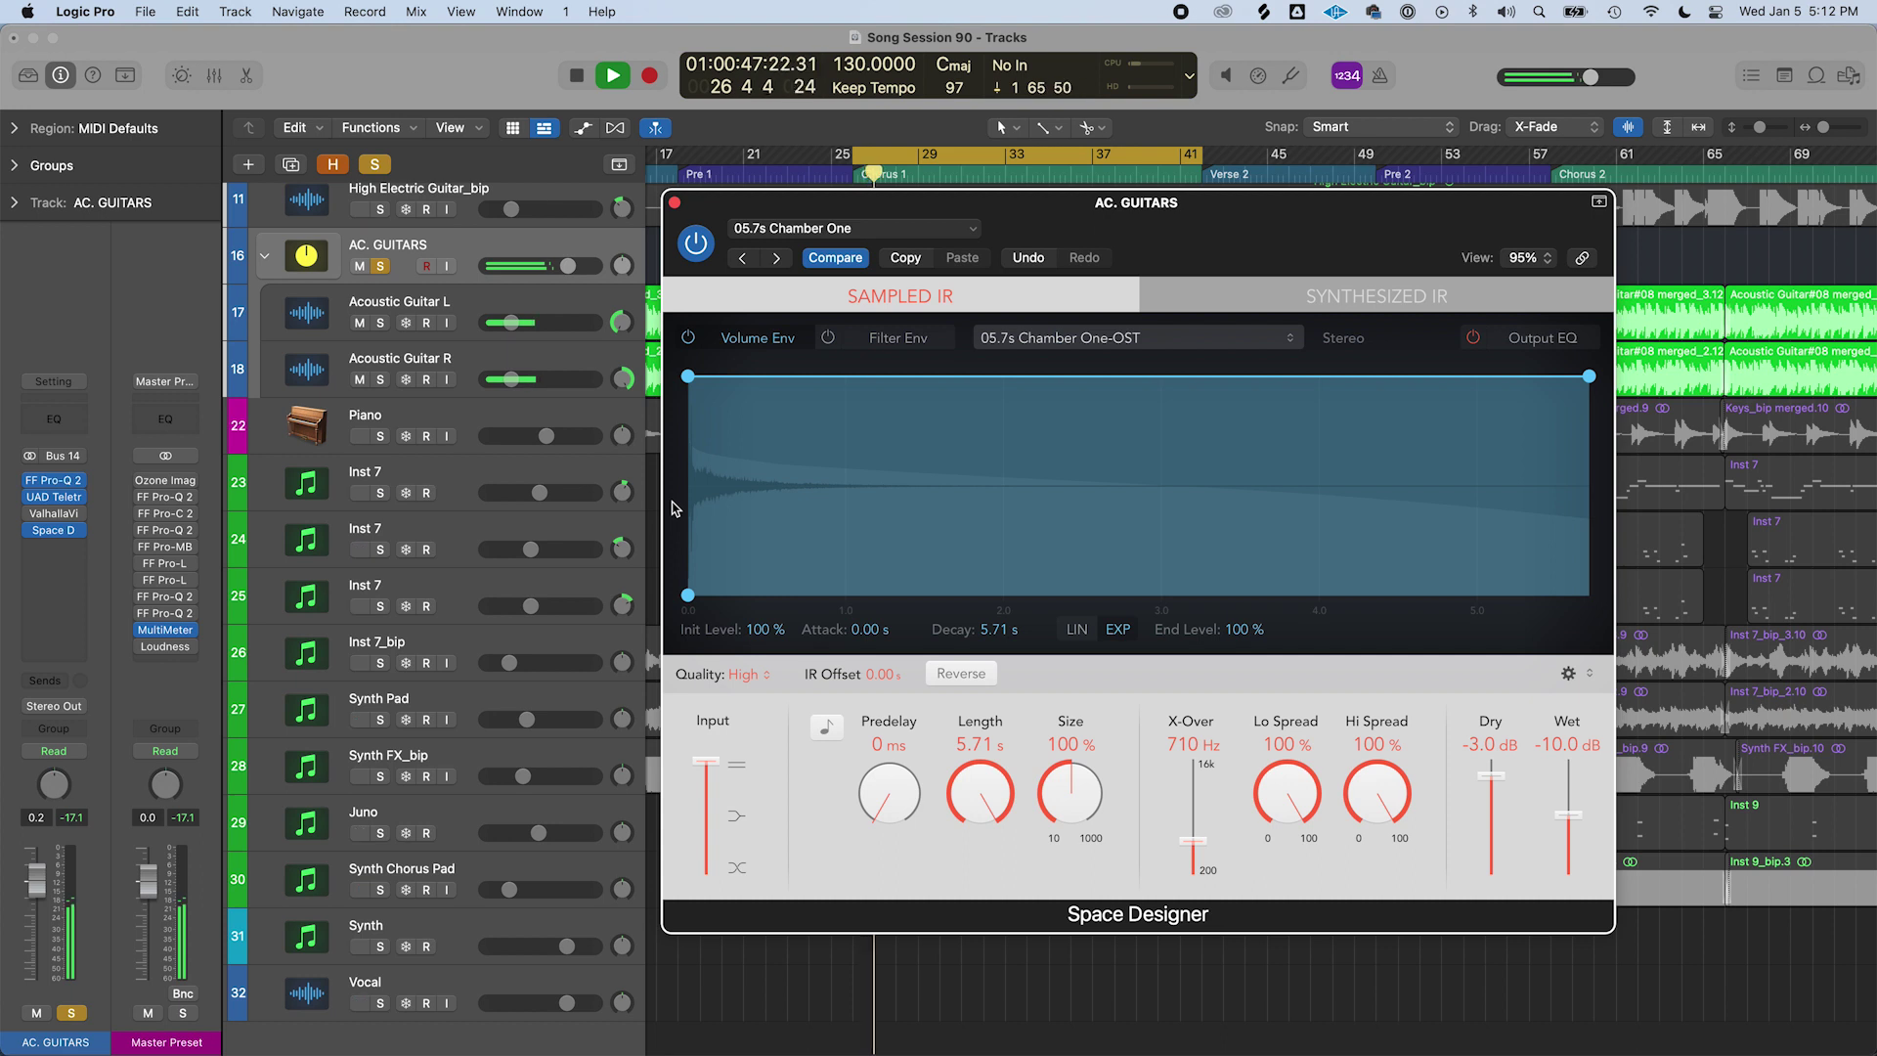
key("space")
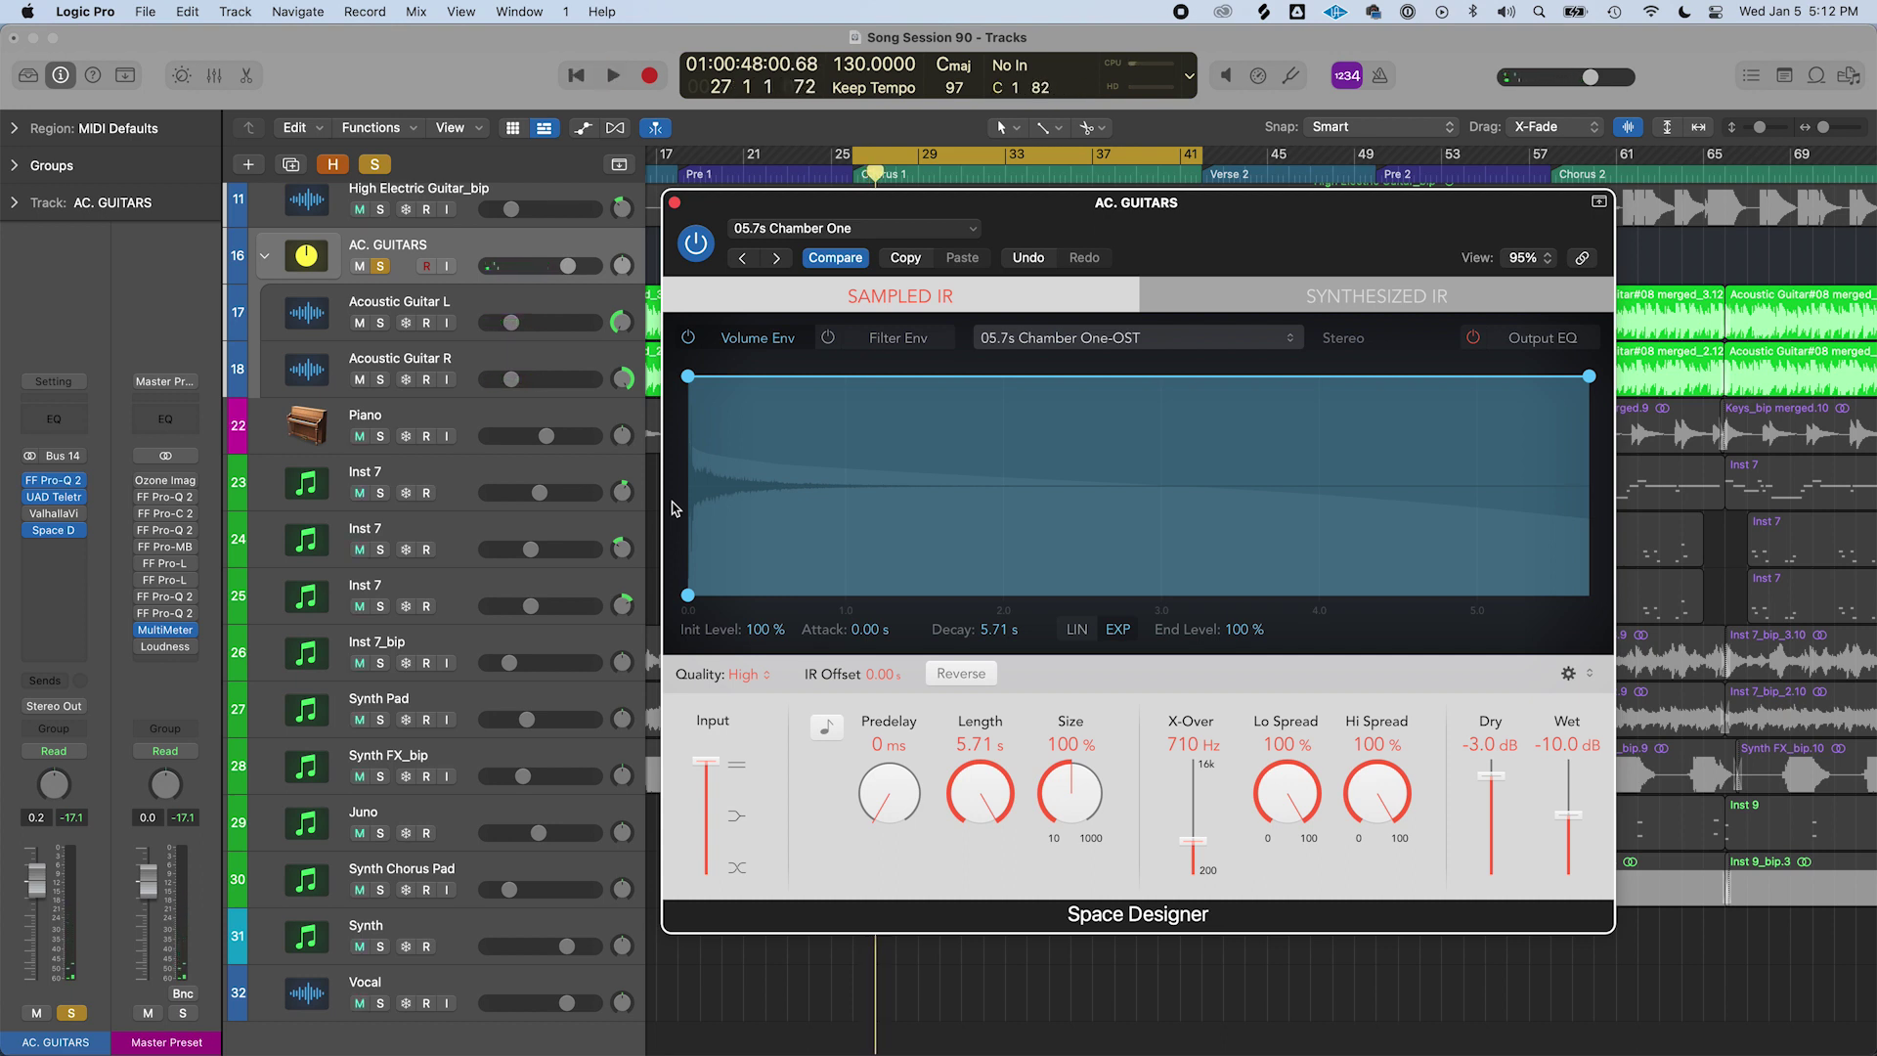
key("space")
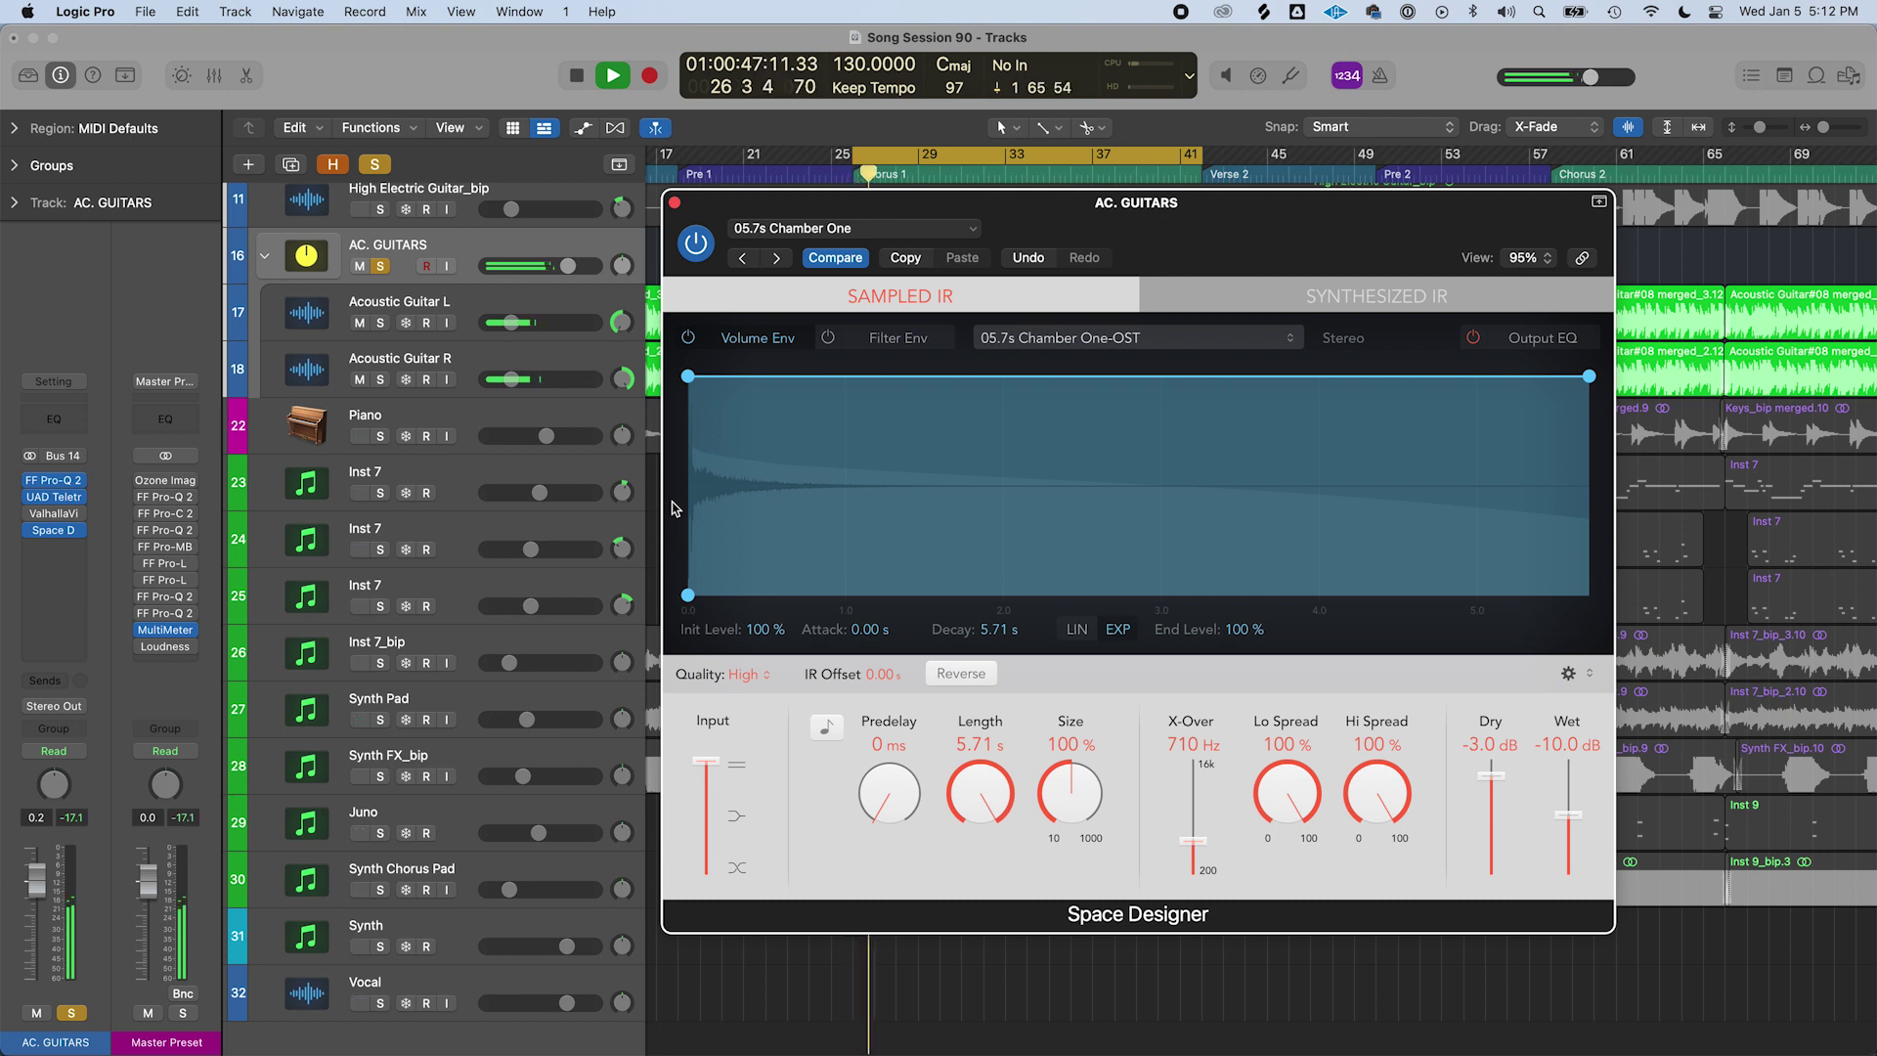
key("space")
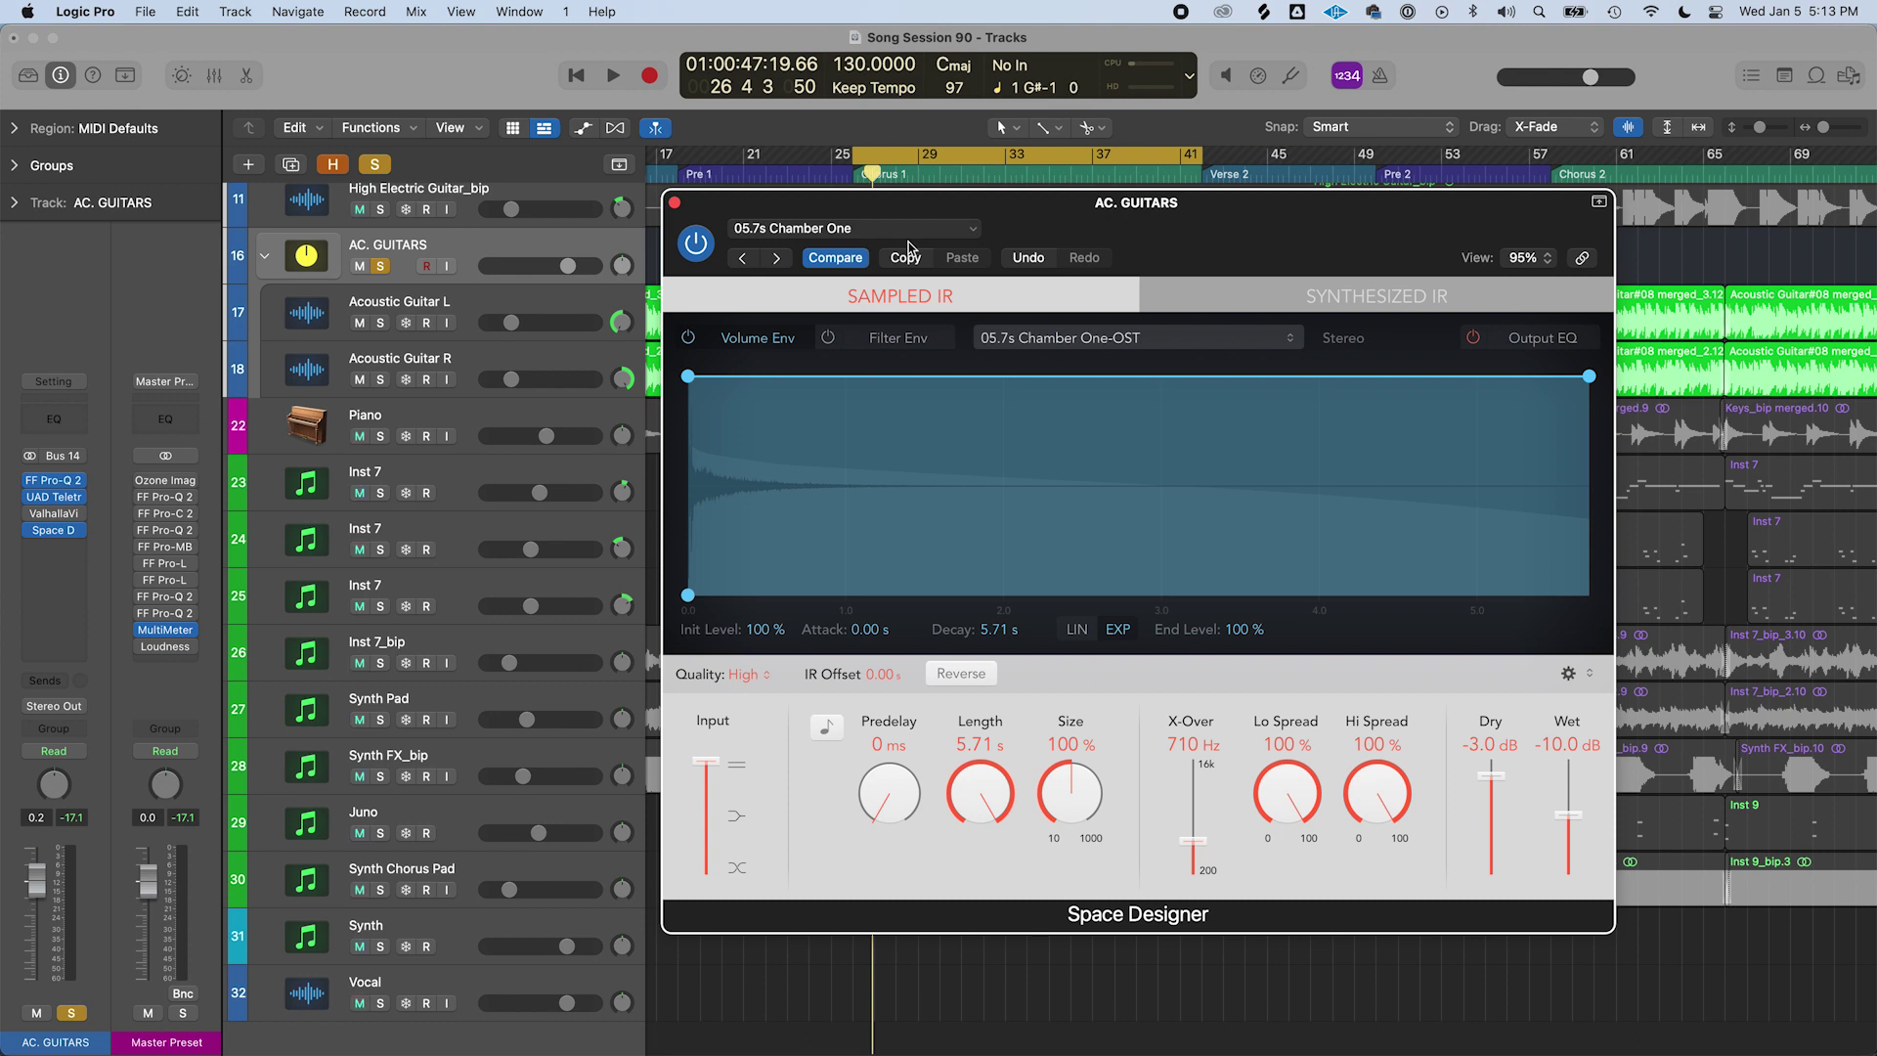
Close Space Designer, scroll the track list to the top, and reselect AC. GUITARS
left_click(675, 203)
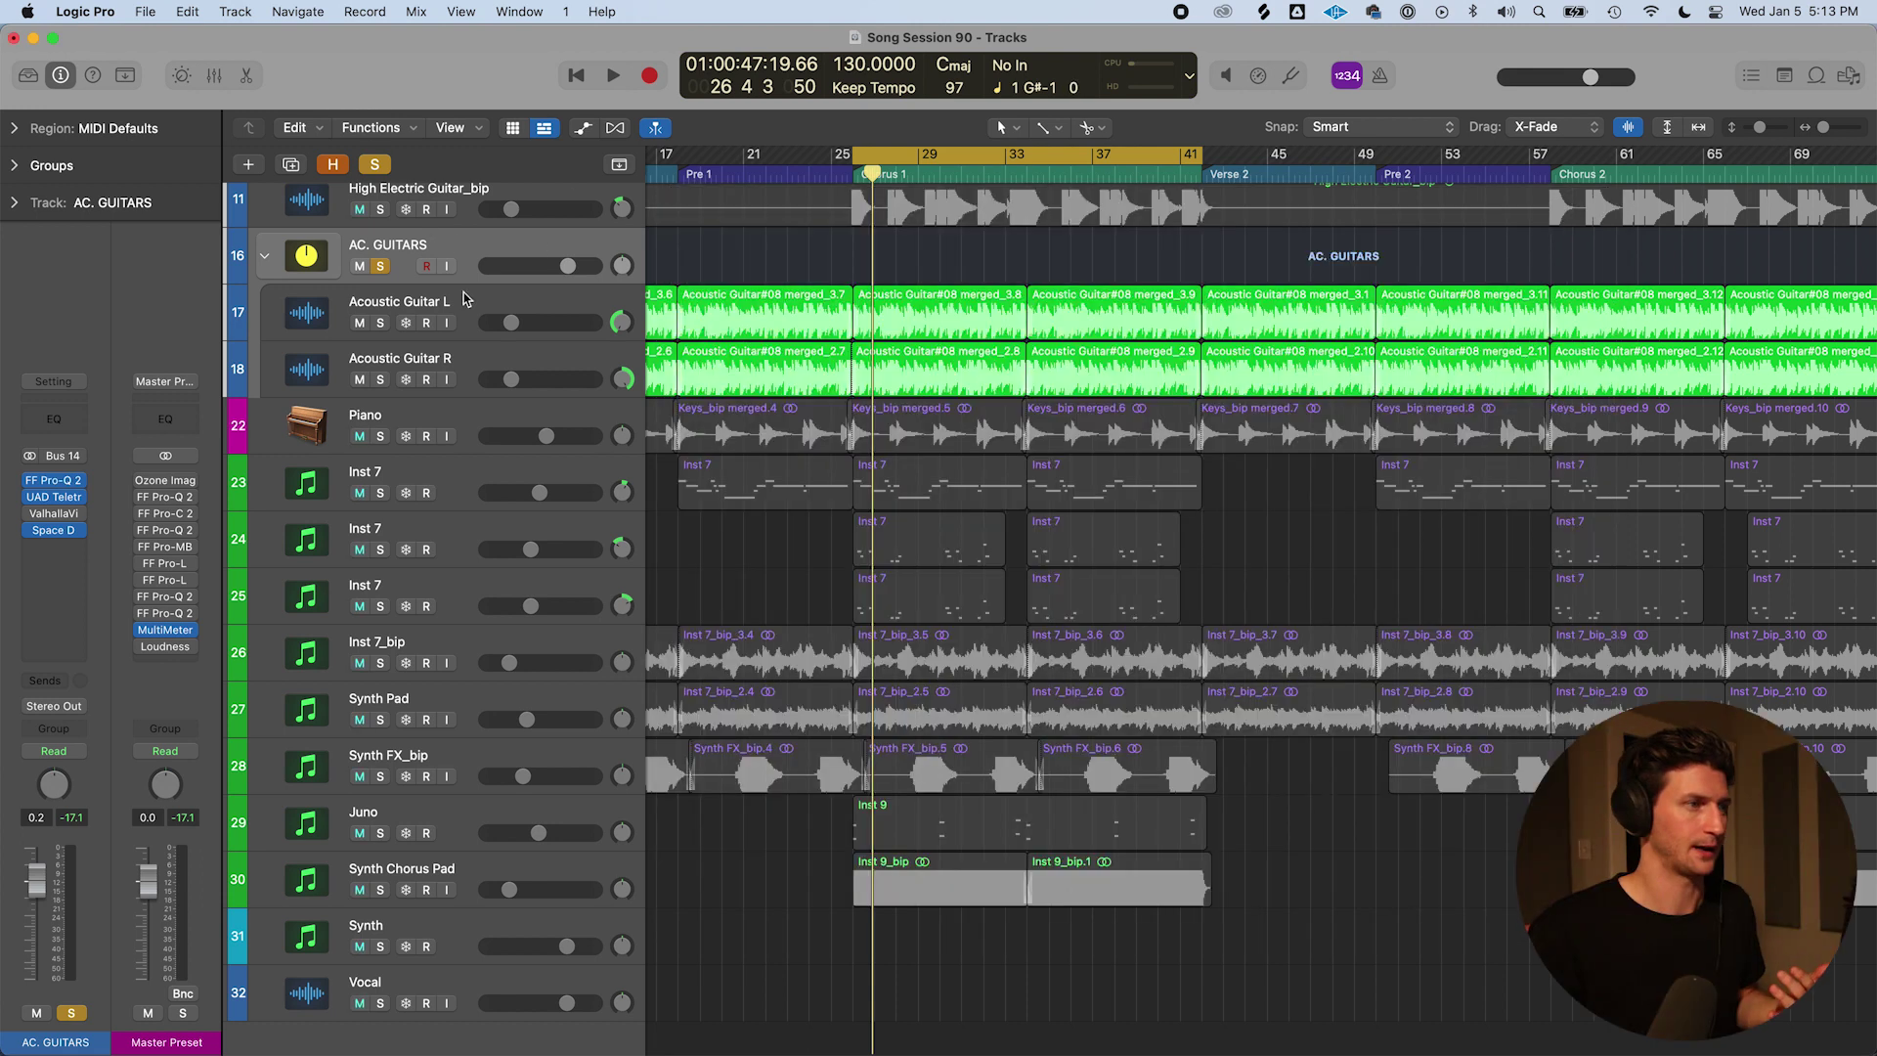
left_click(445, 428)
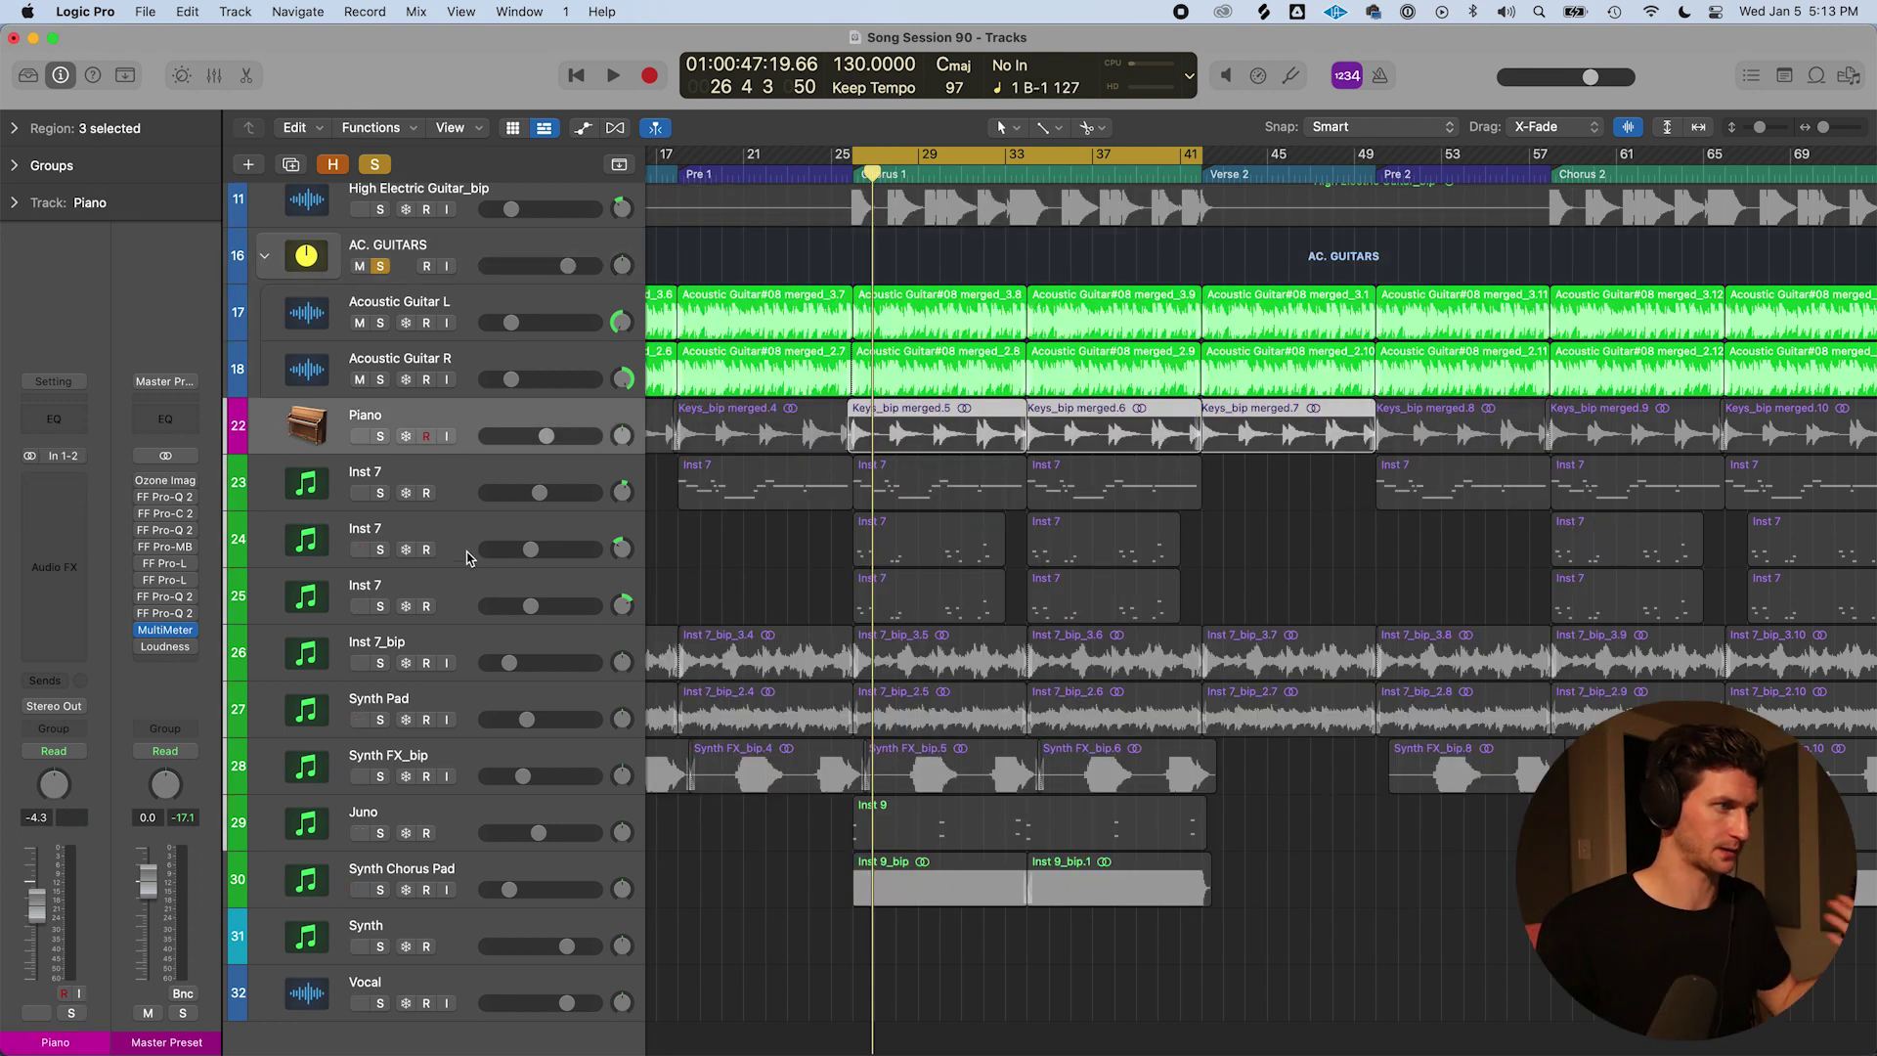
left_click(465, 656)
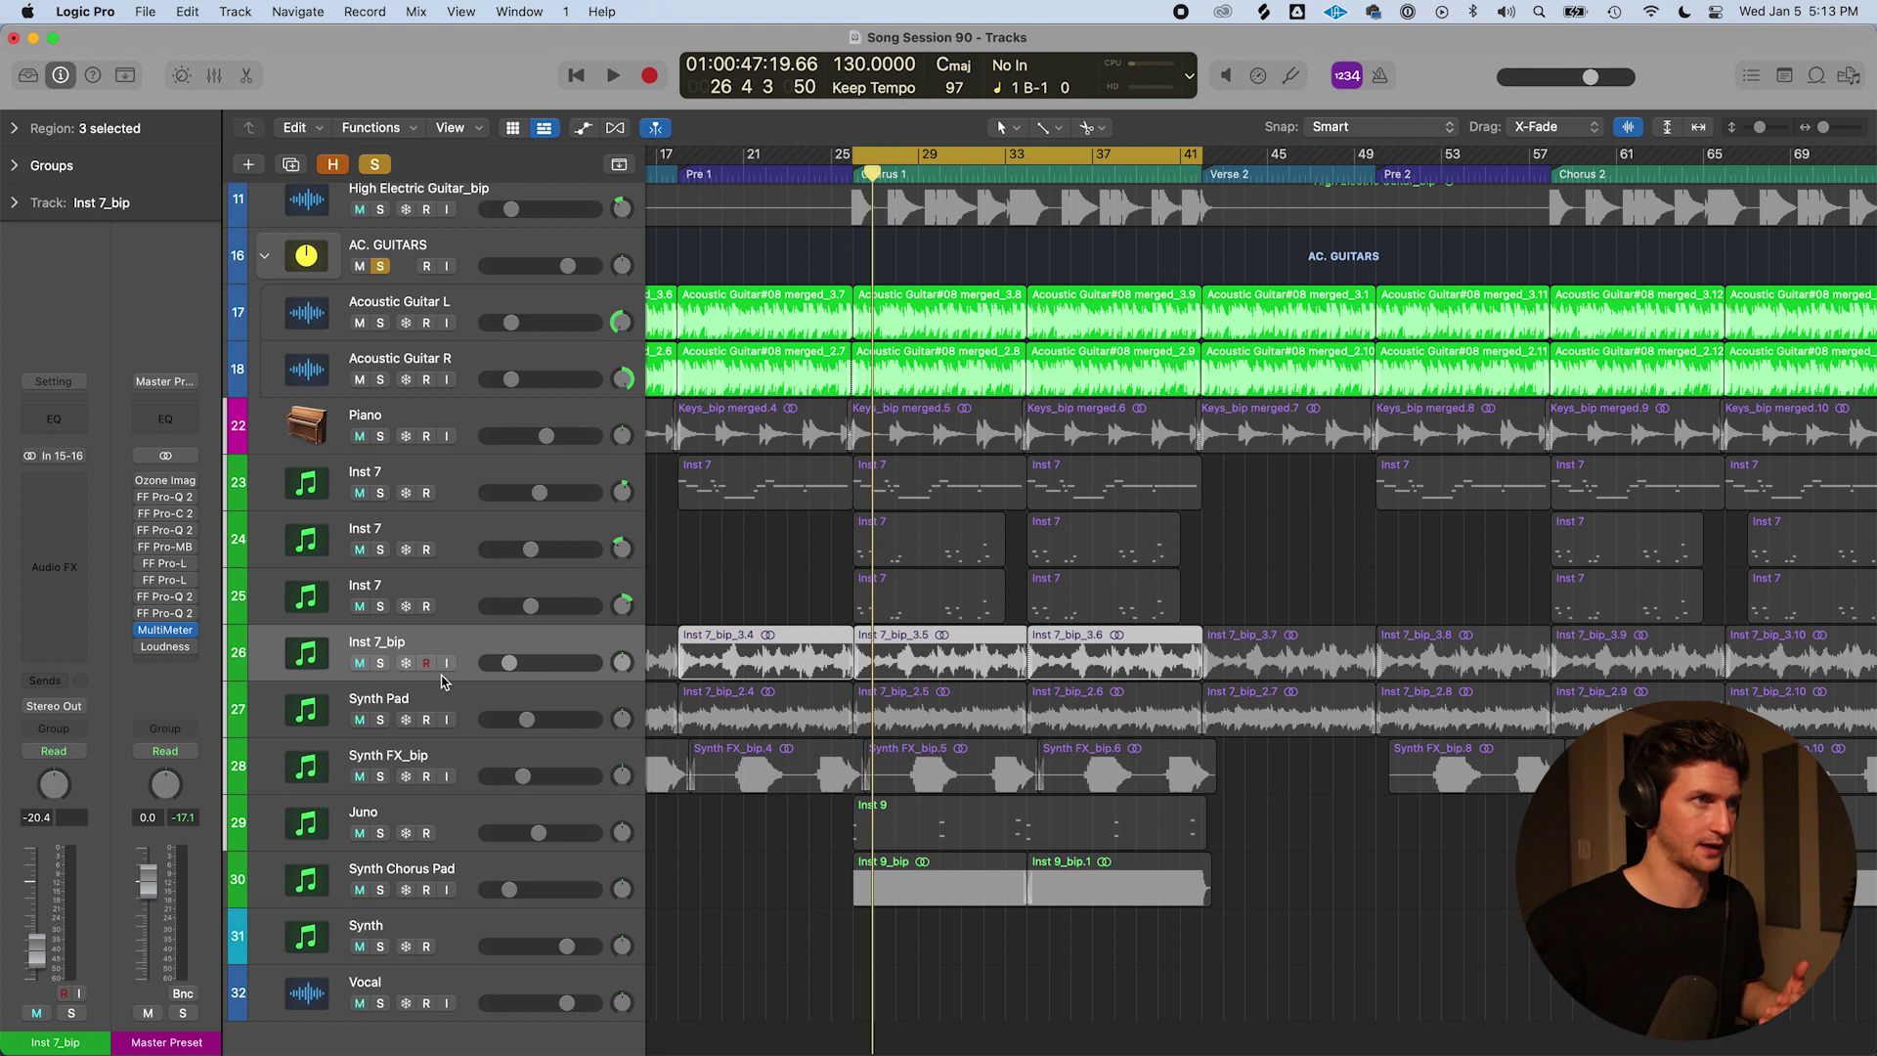
scroll(430, 690, "up", 5)
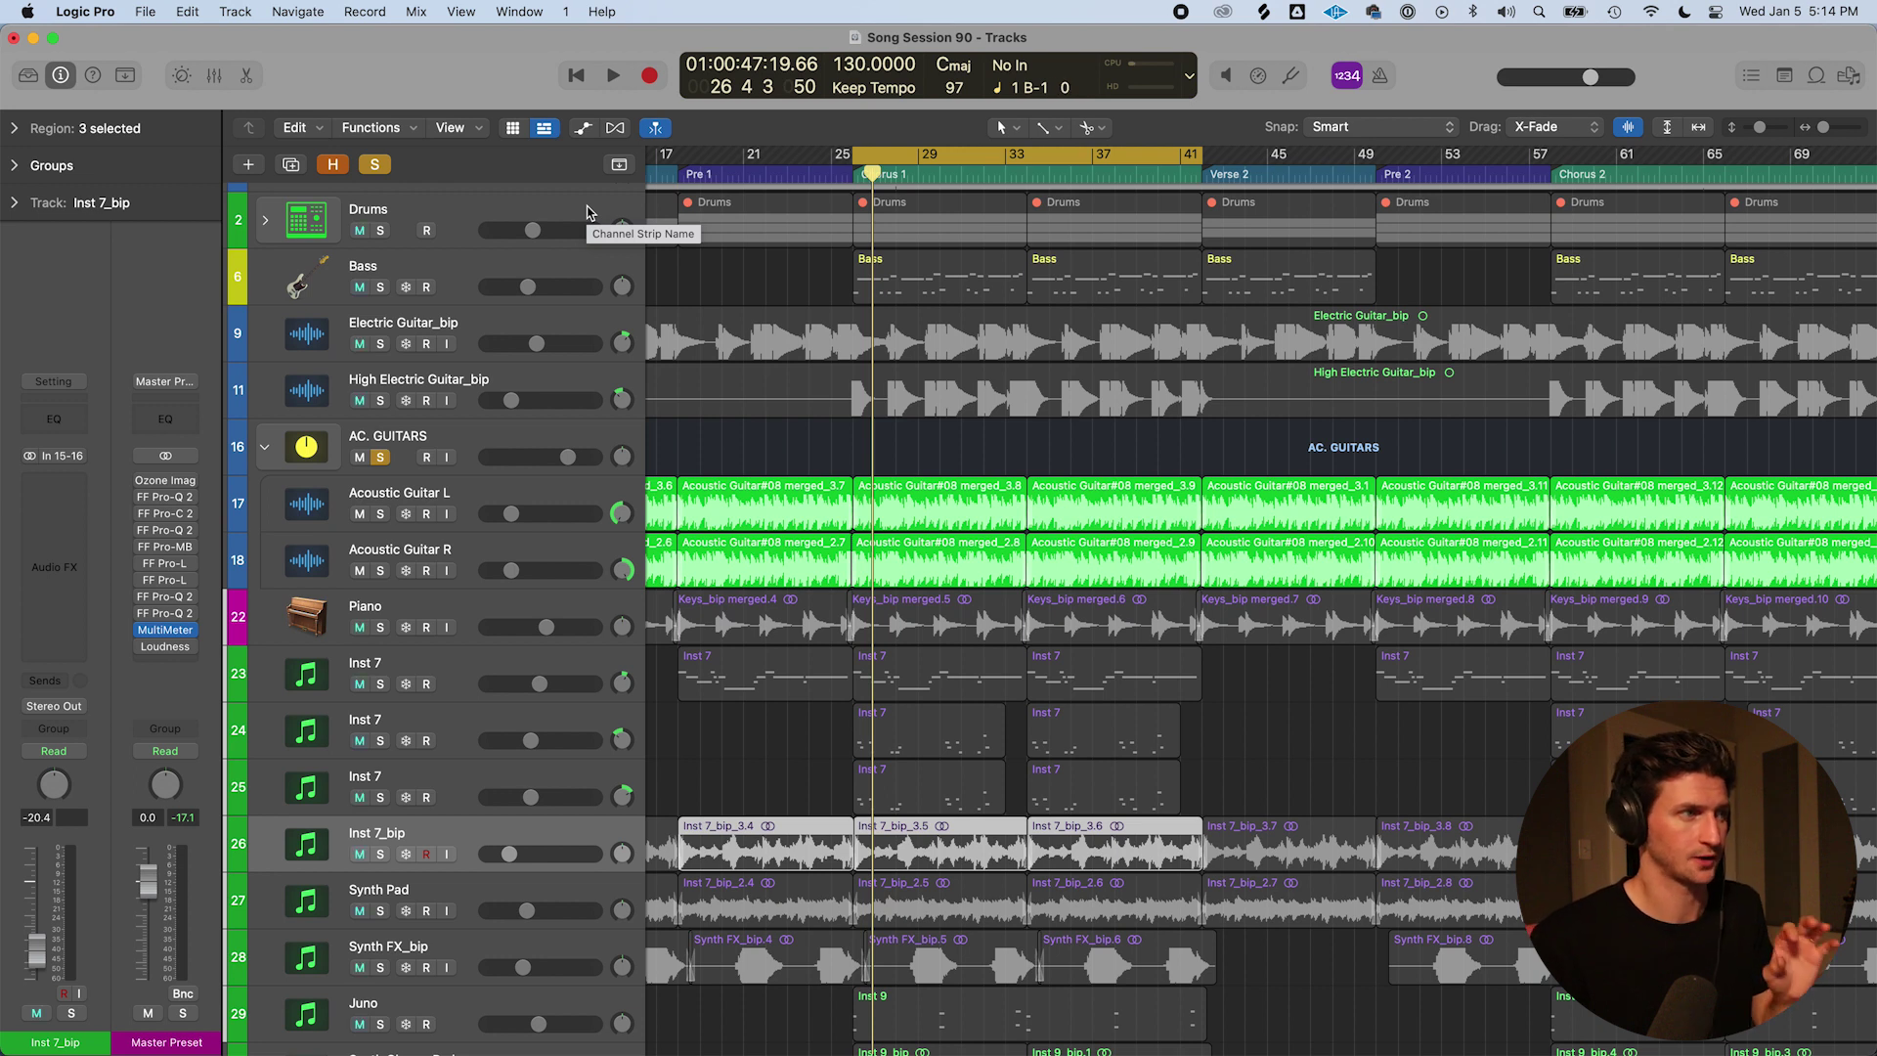
left_click(535, 437)
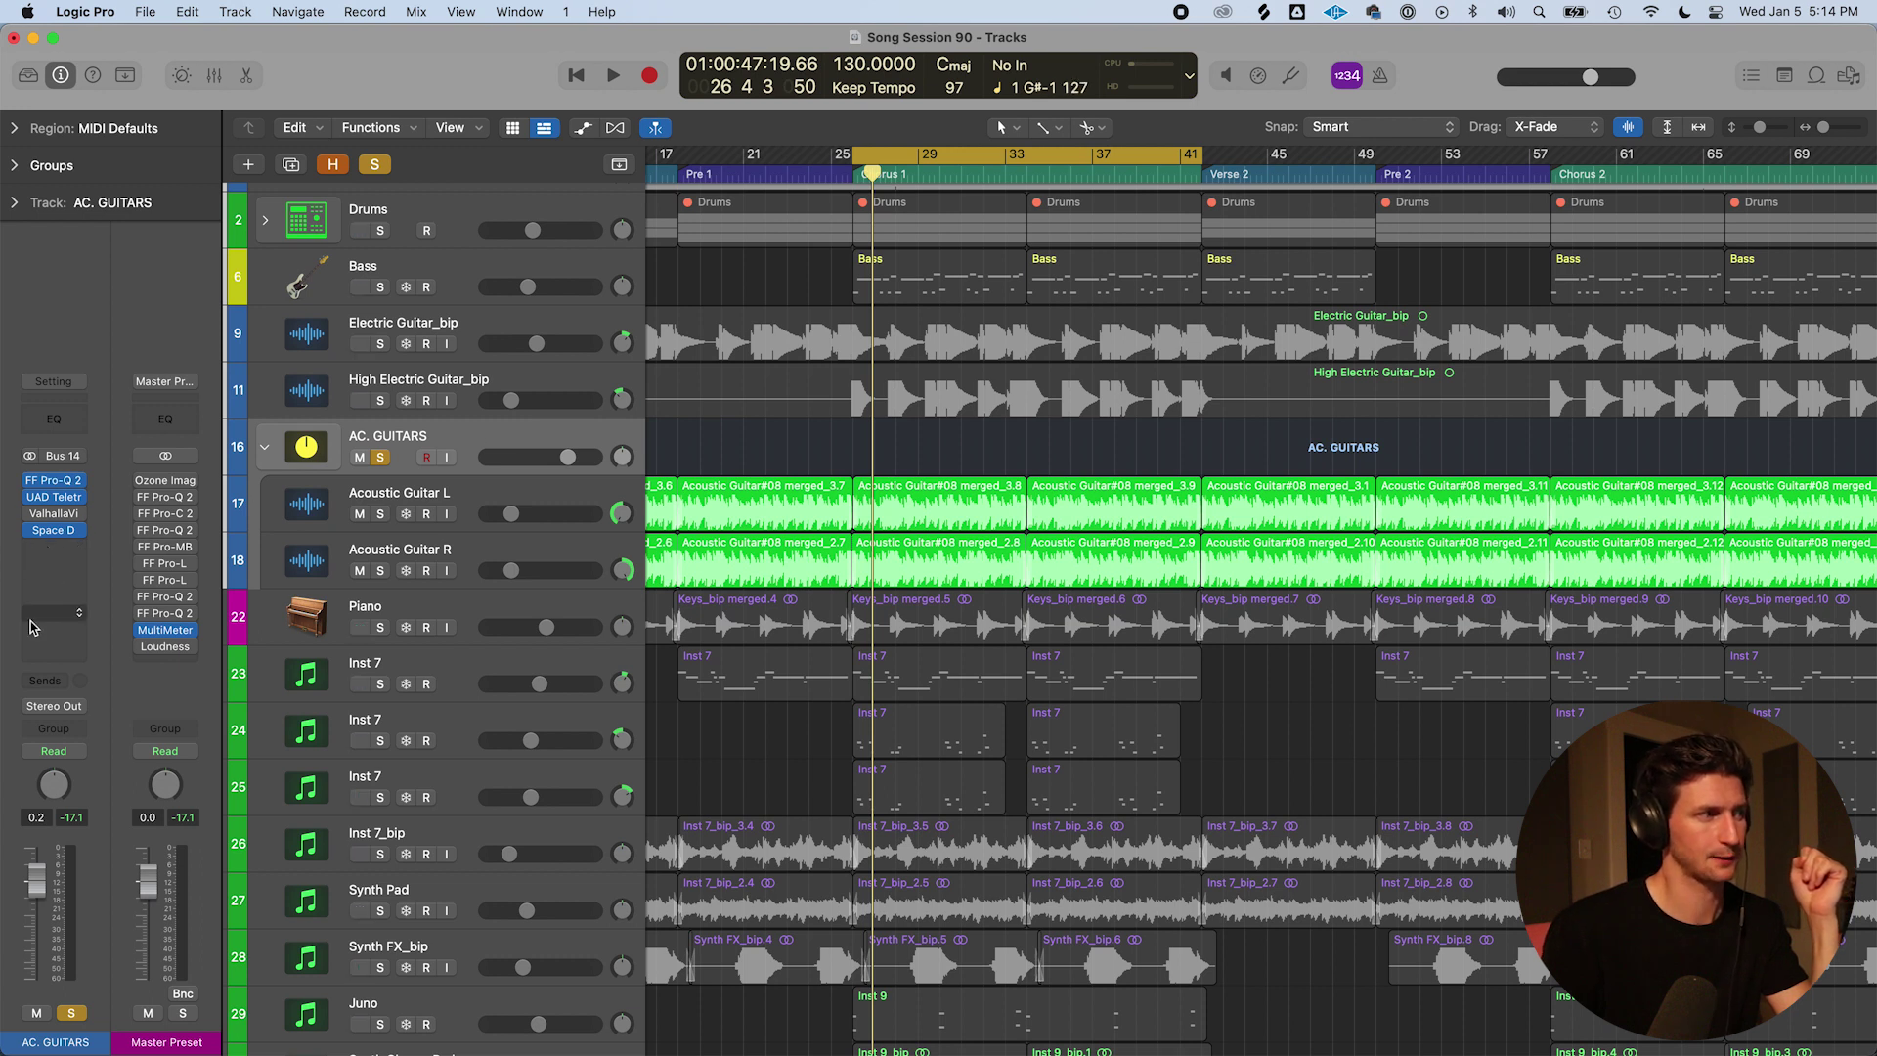
Add a send from AC. GUITARS to Bus 21, creating a new aux channel
mouse_move(37, 537)
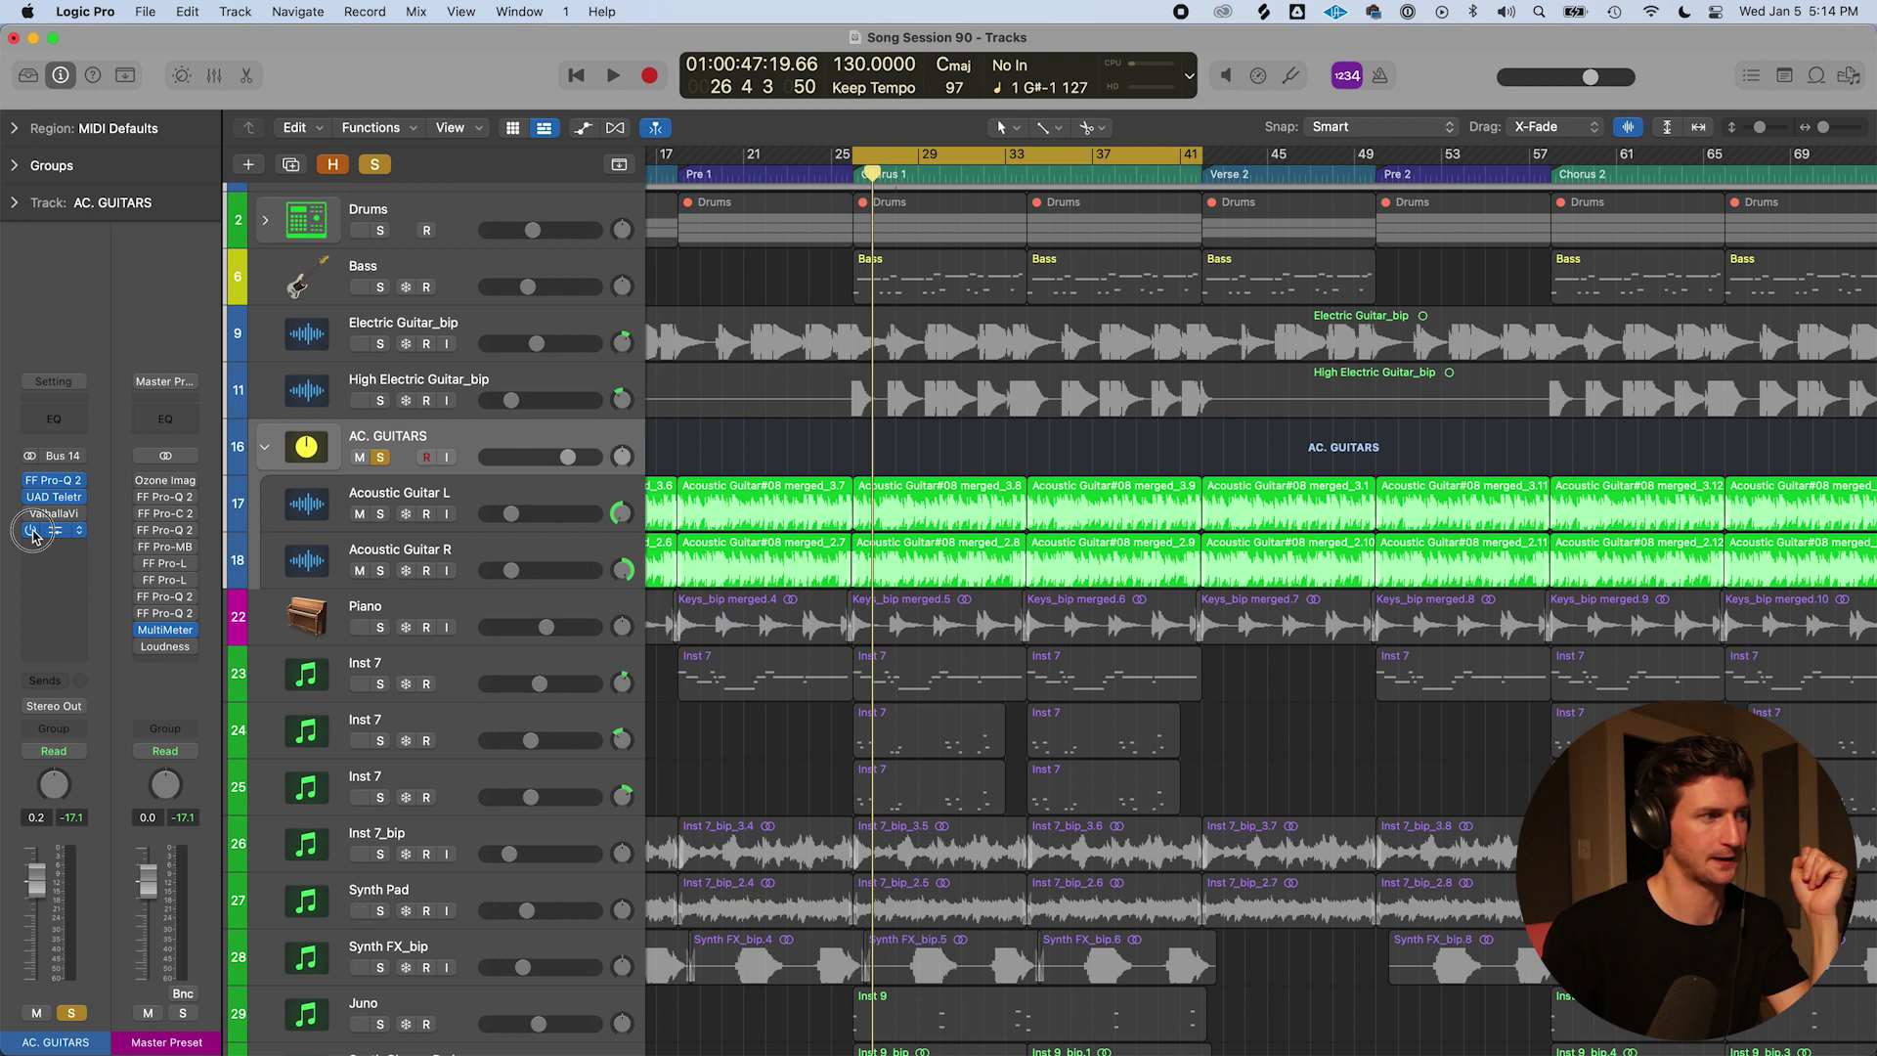
left_click(54, 677)
mouse_move(59, 711)
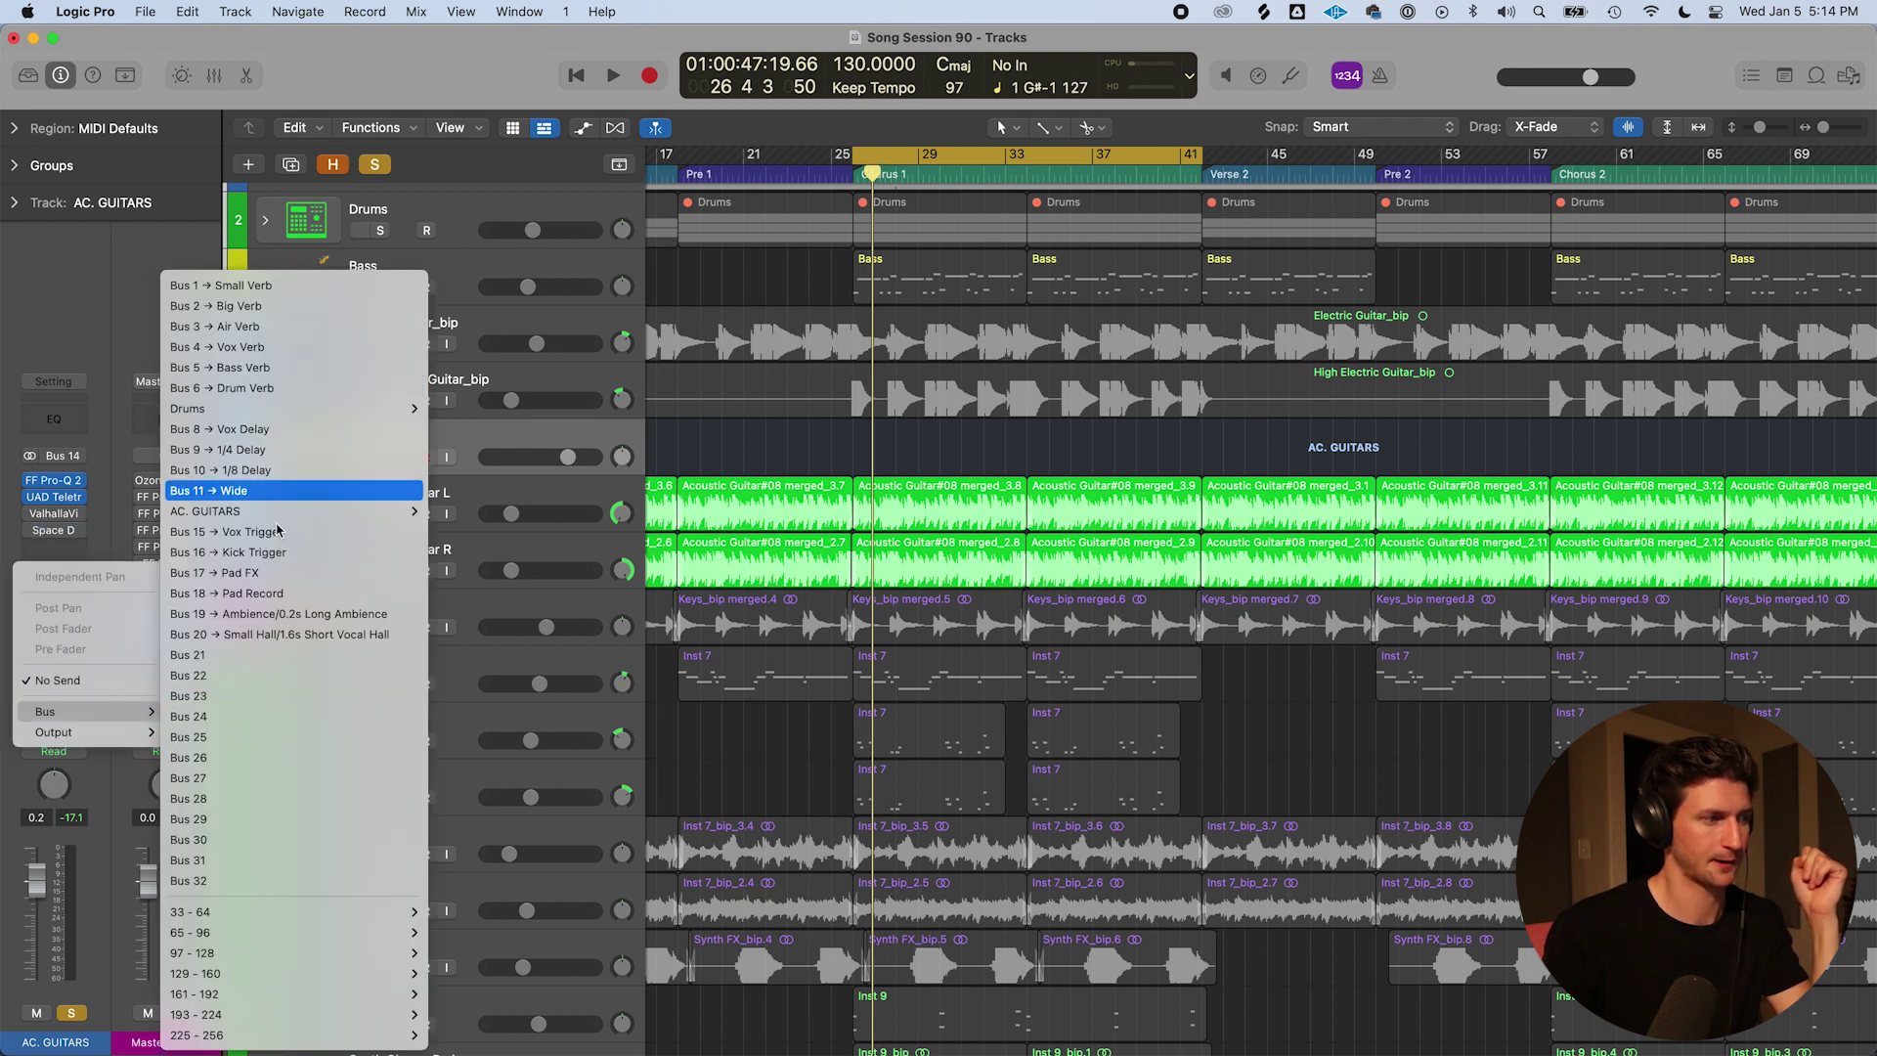
left_click(256, 654)
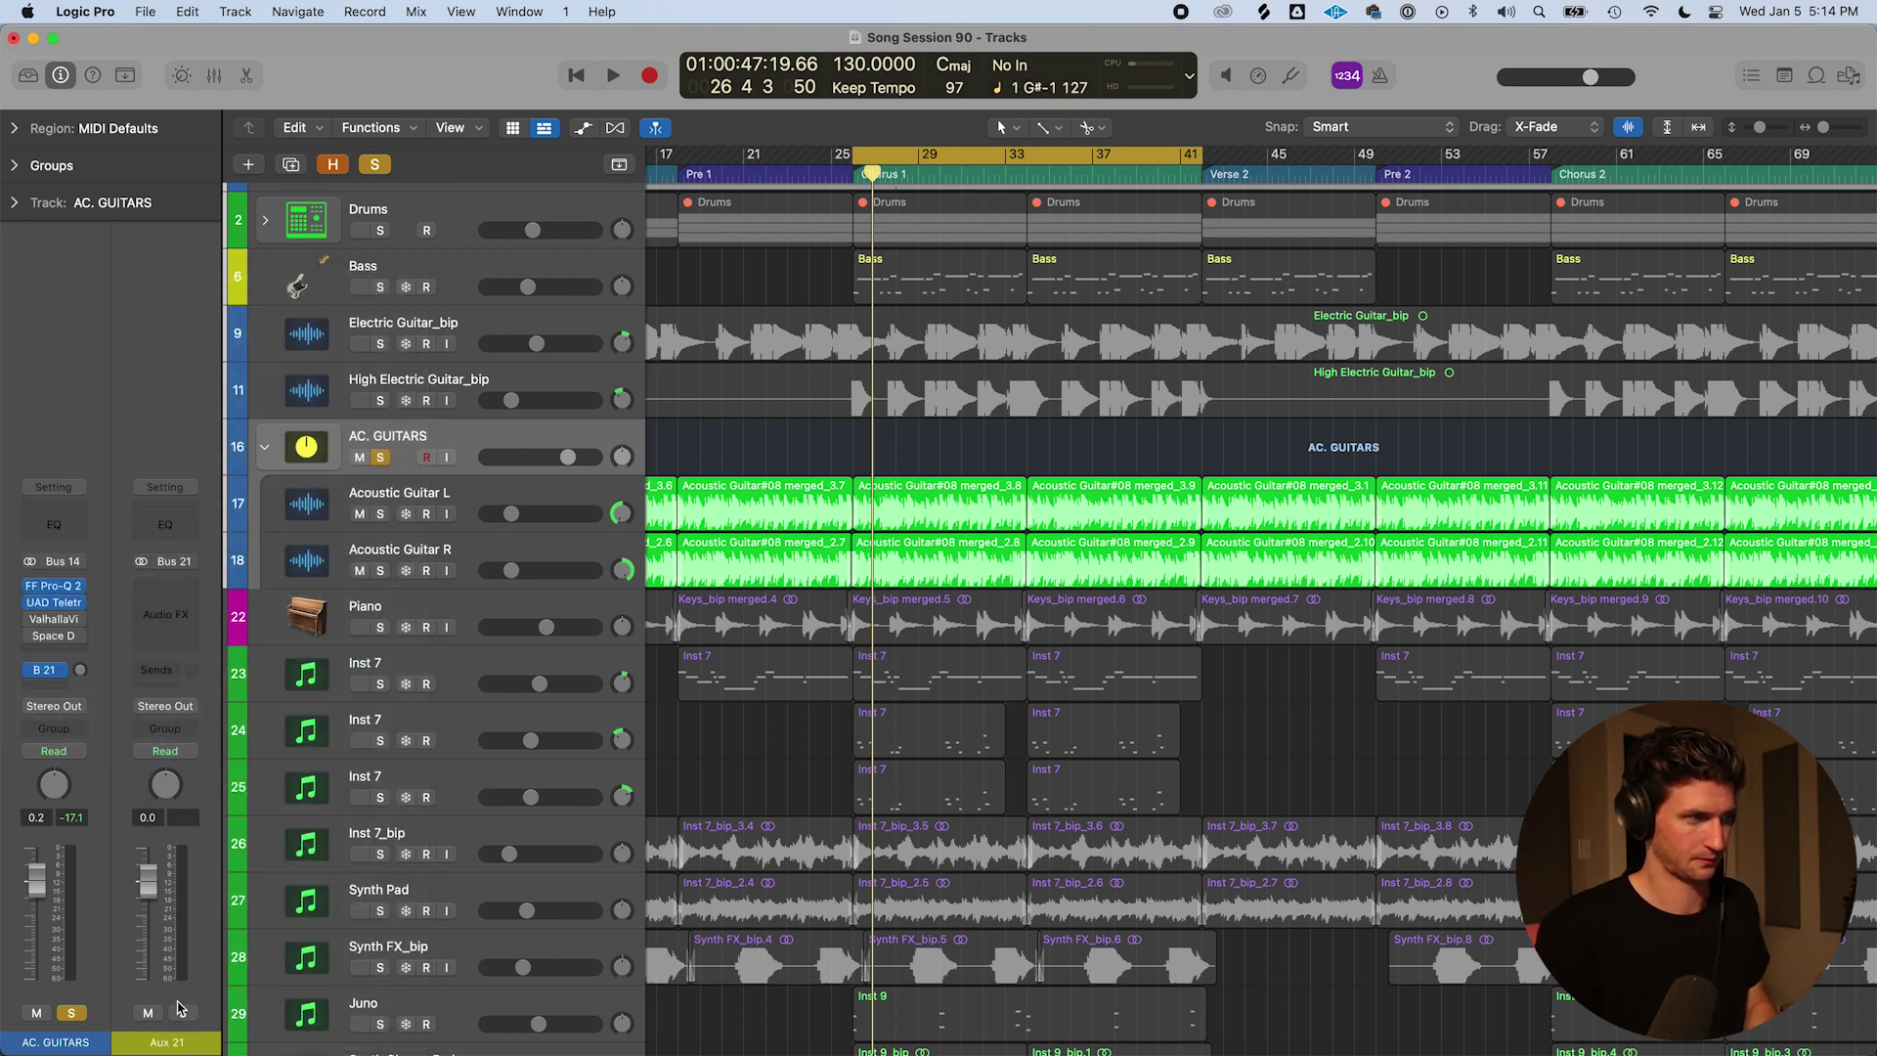
Rename the Bus 21 aux channel from MedReverb to SmallReverb
double_click(172, 1043)
type("Re")
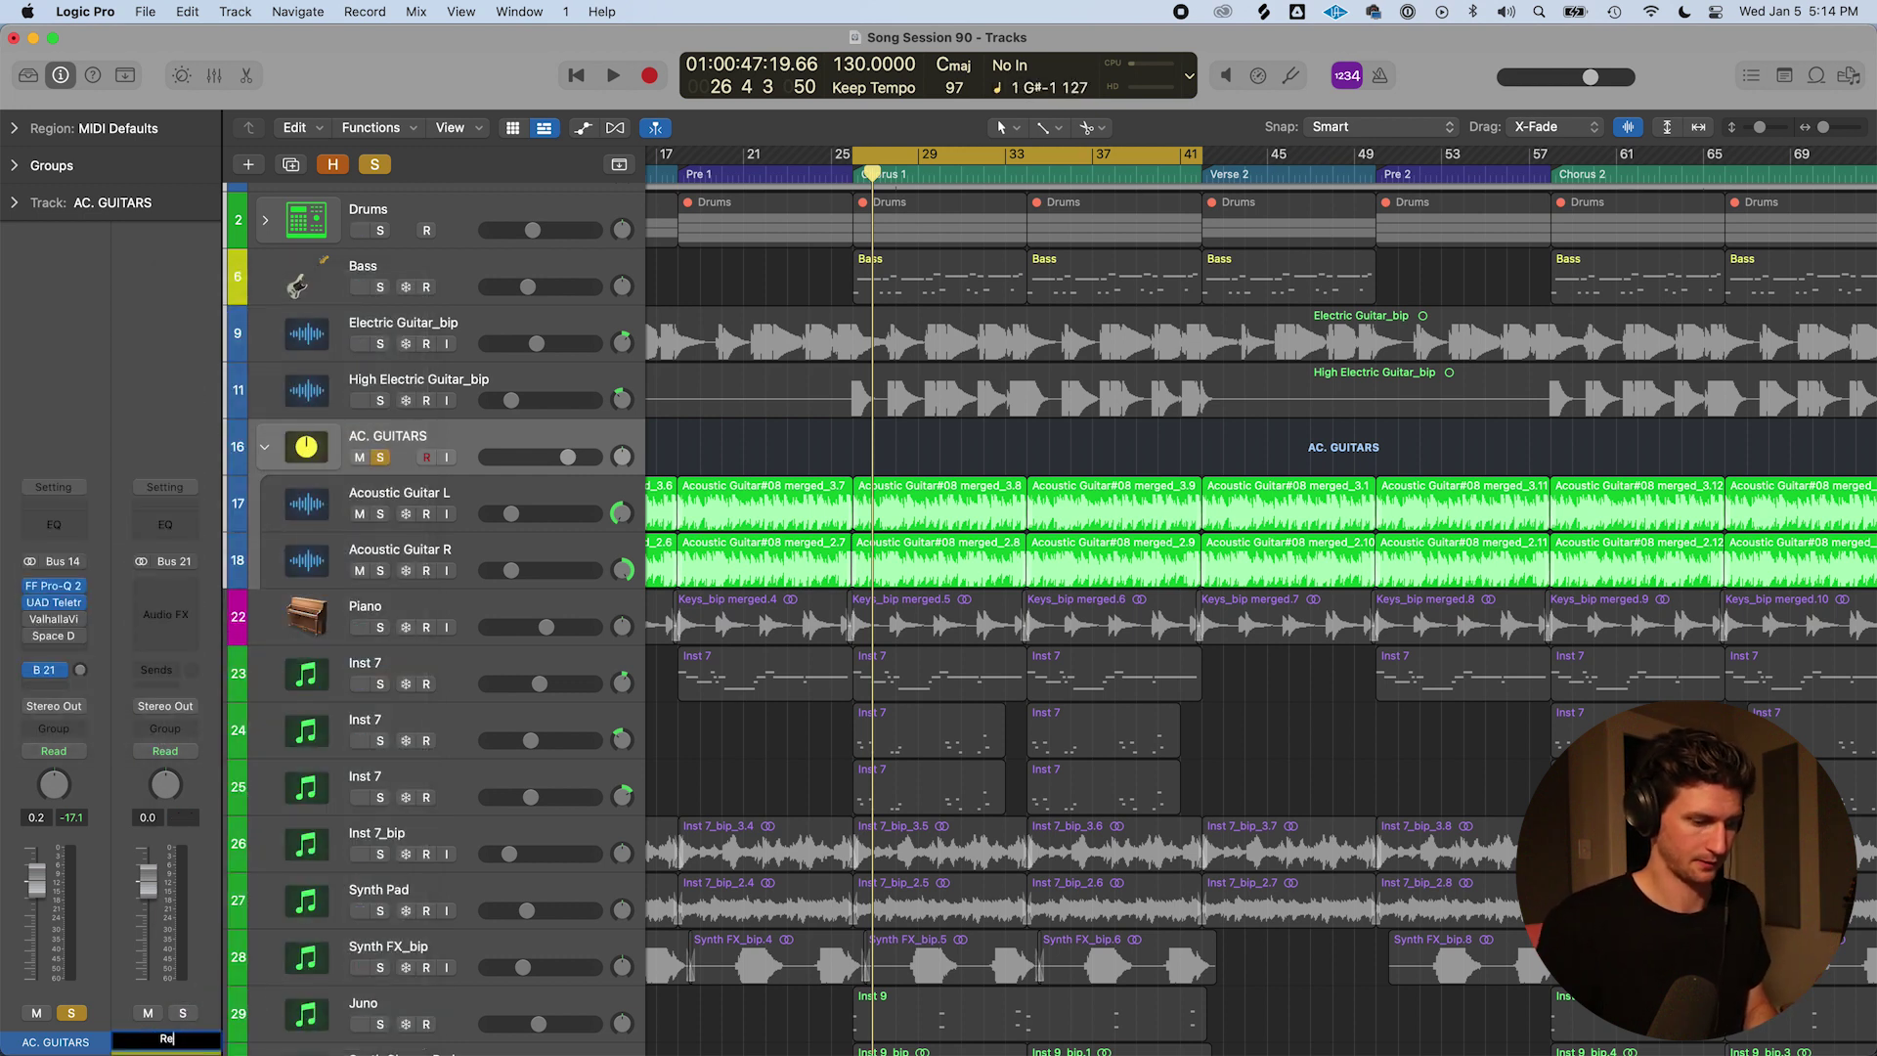
type("verb")
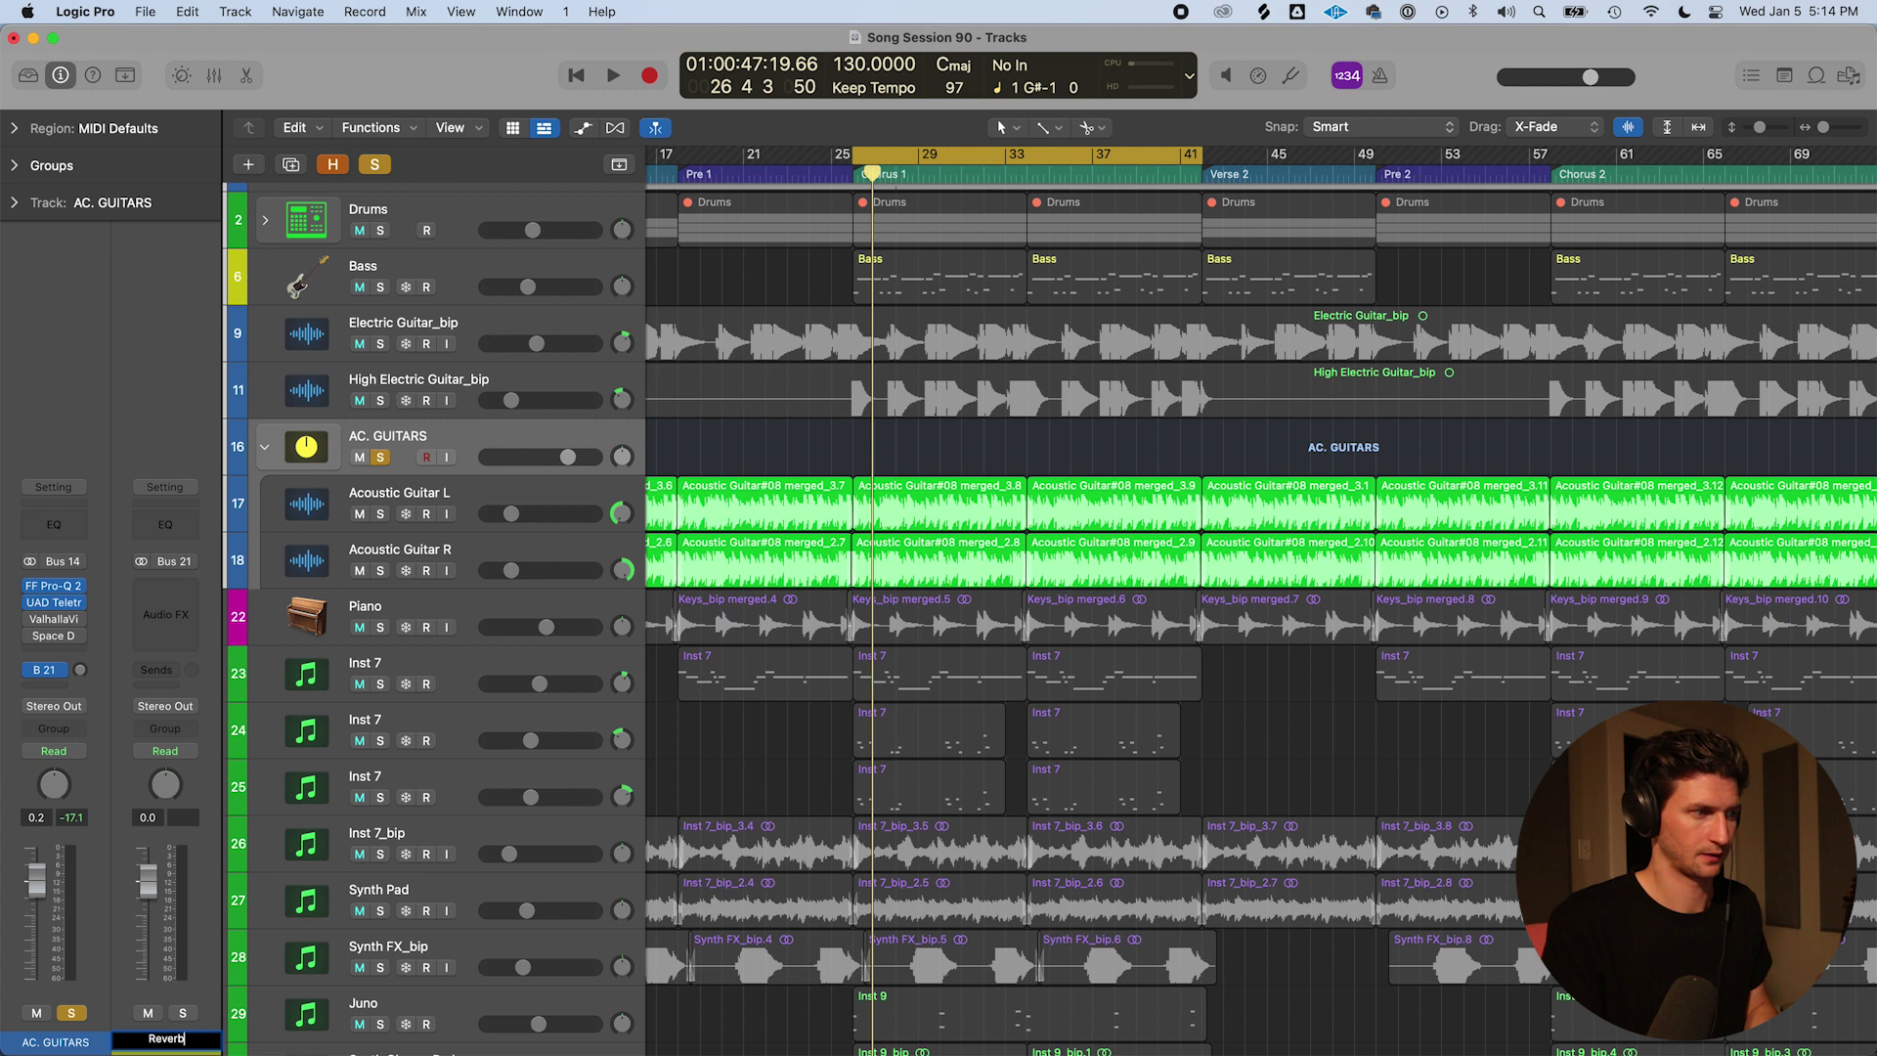
key("BackSpace")
key("BackSpace")
key("BackSpace")
type("Sma")
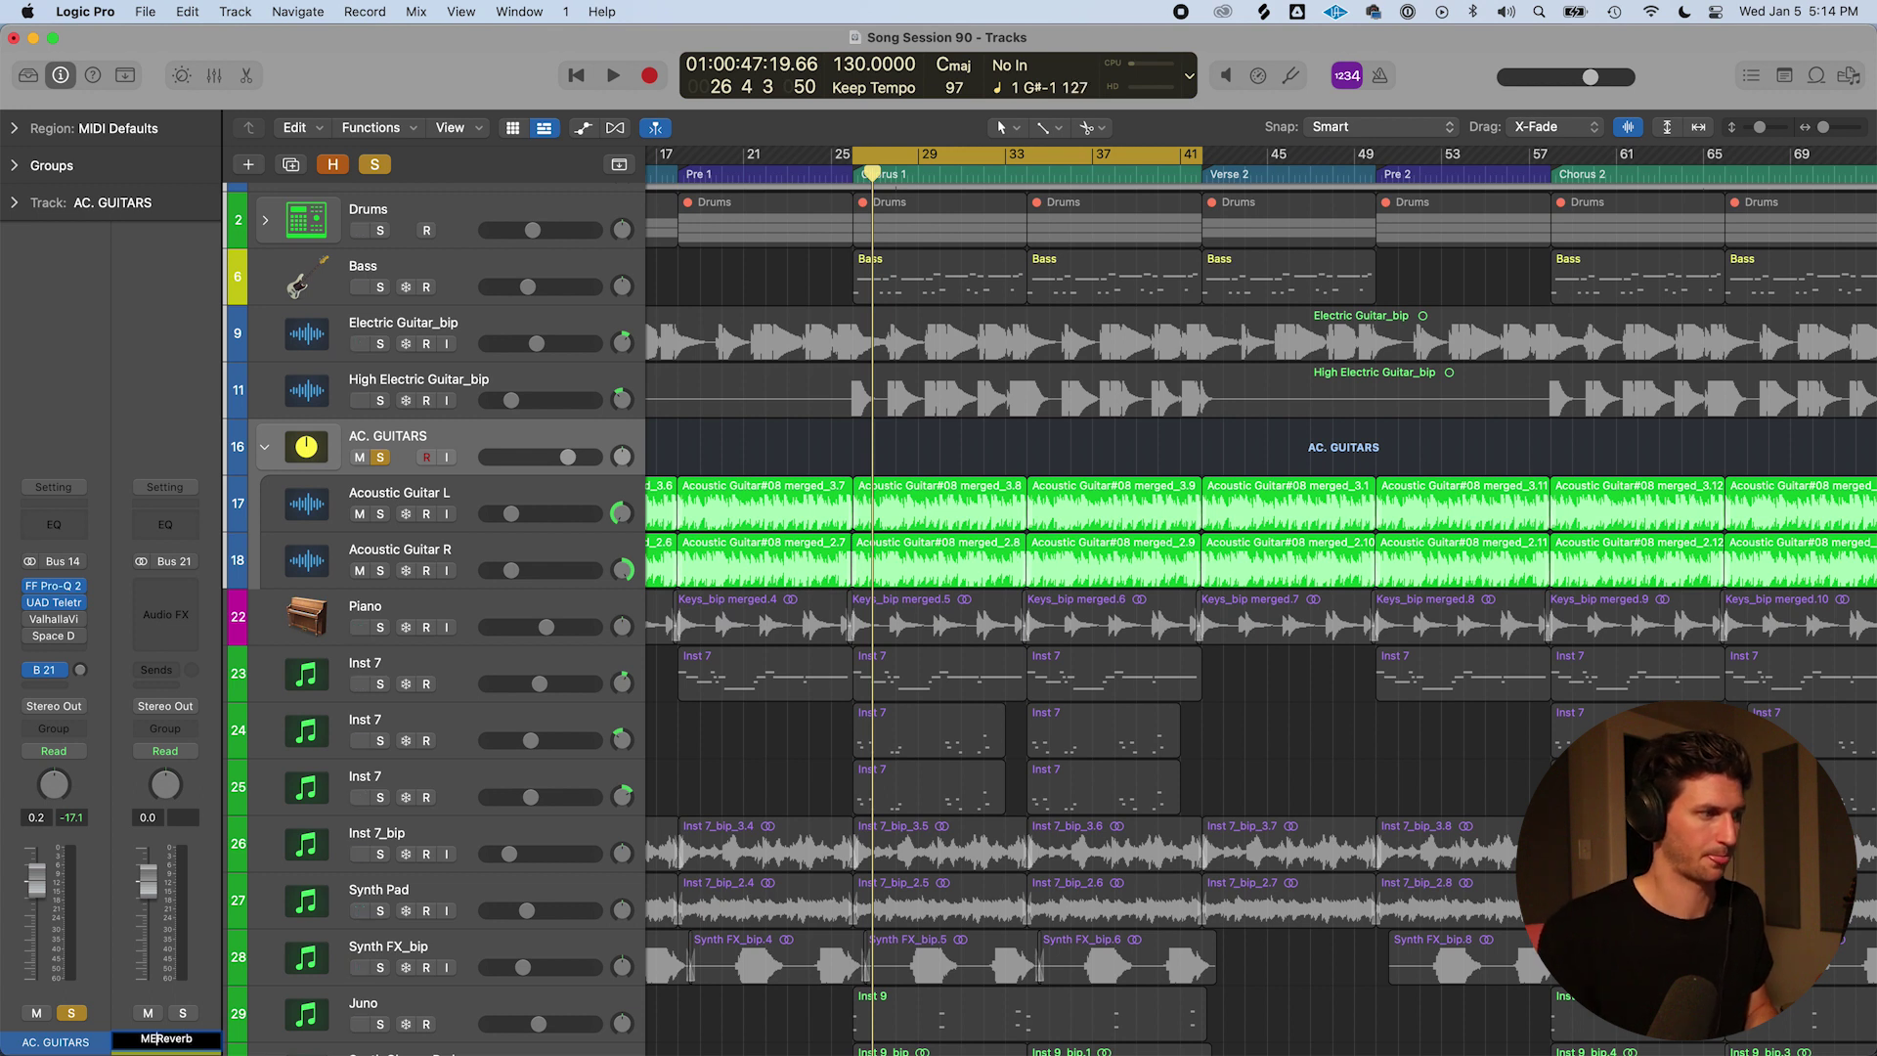
type("ll")
key("Return")
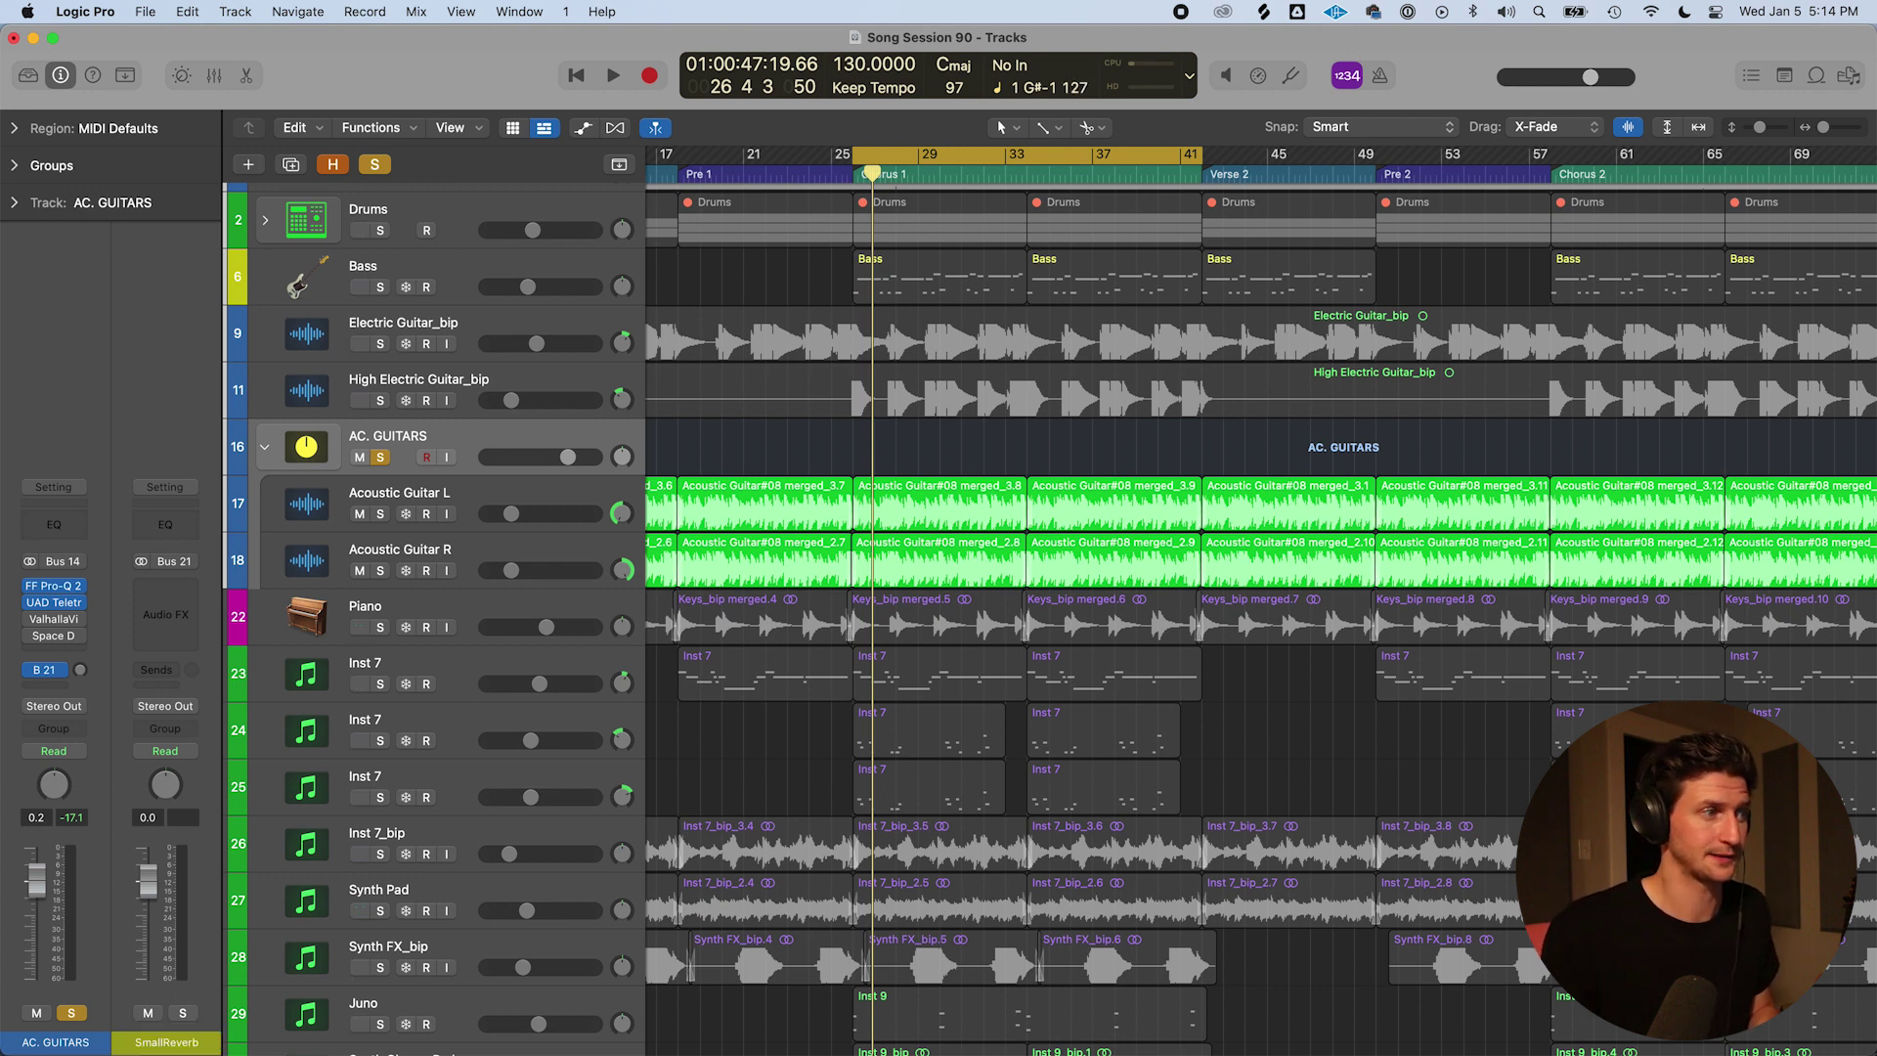
left_click(156, 598)
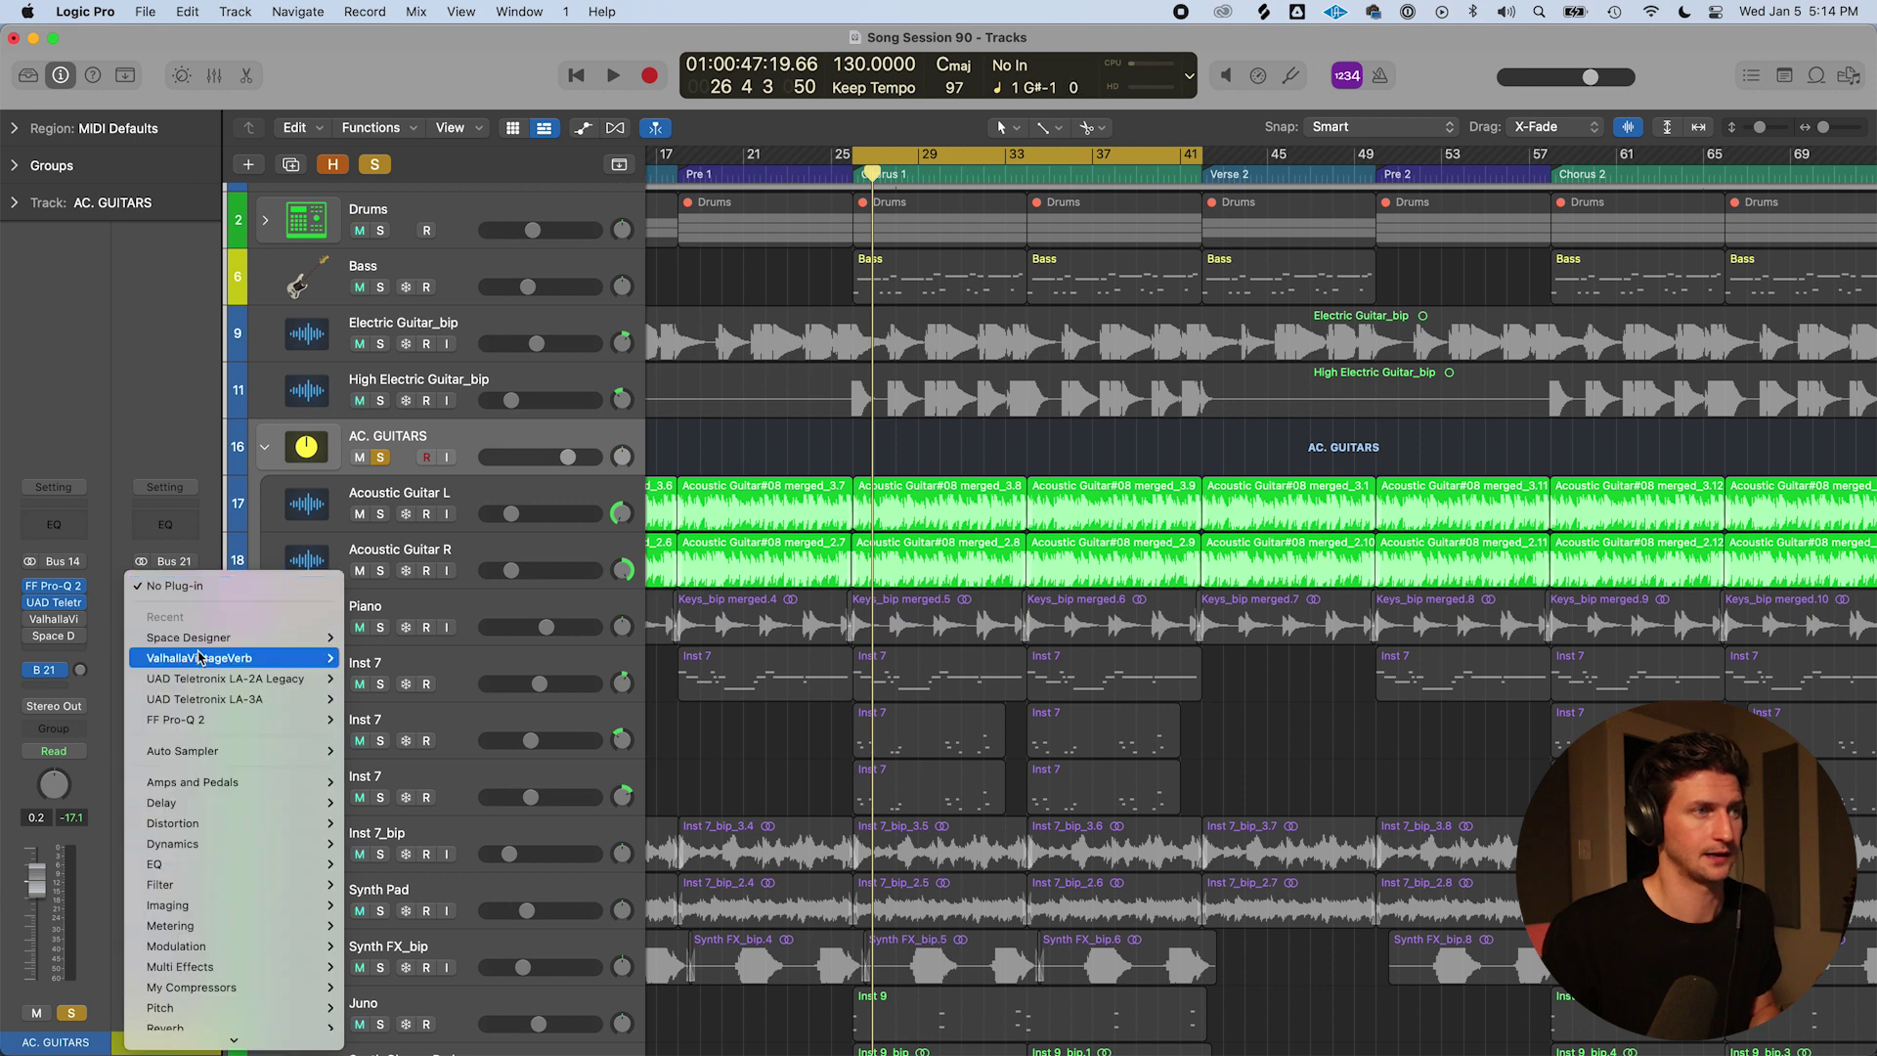
Load Stereo Space Designer on SmallReverb with the 1.3s Villa Living Room preset, then play
mouse_move(313, 638)
left_click(381, 647)
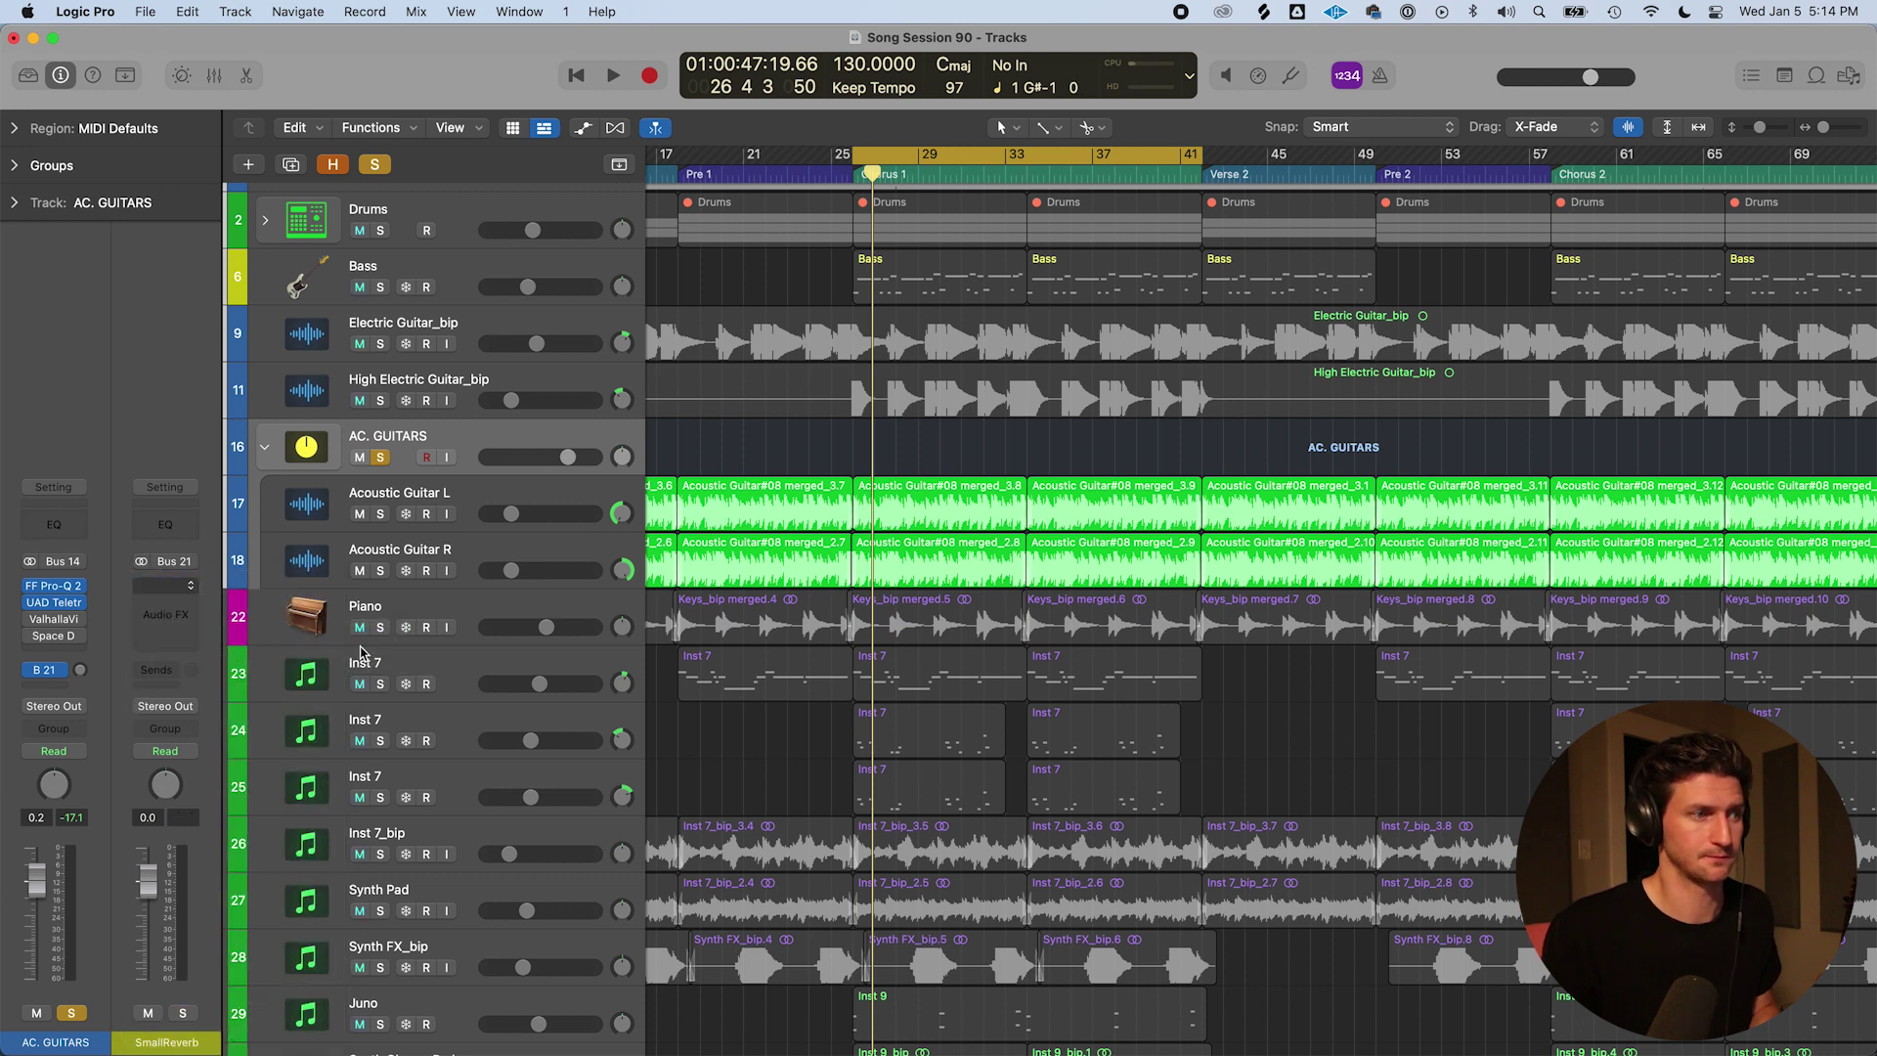
left_click(891, 315)
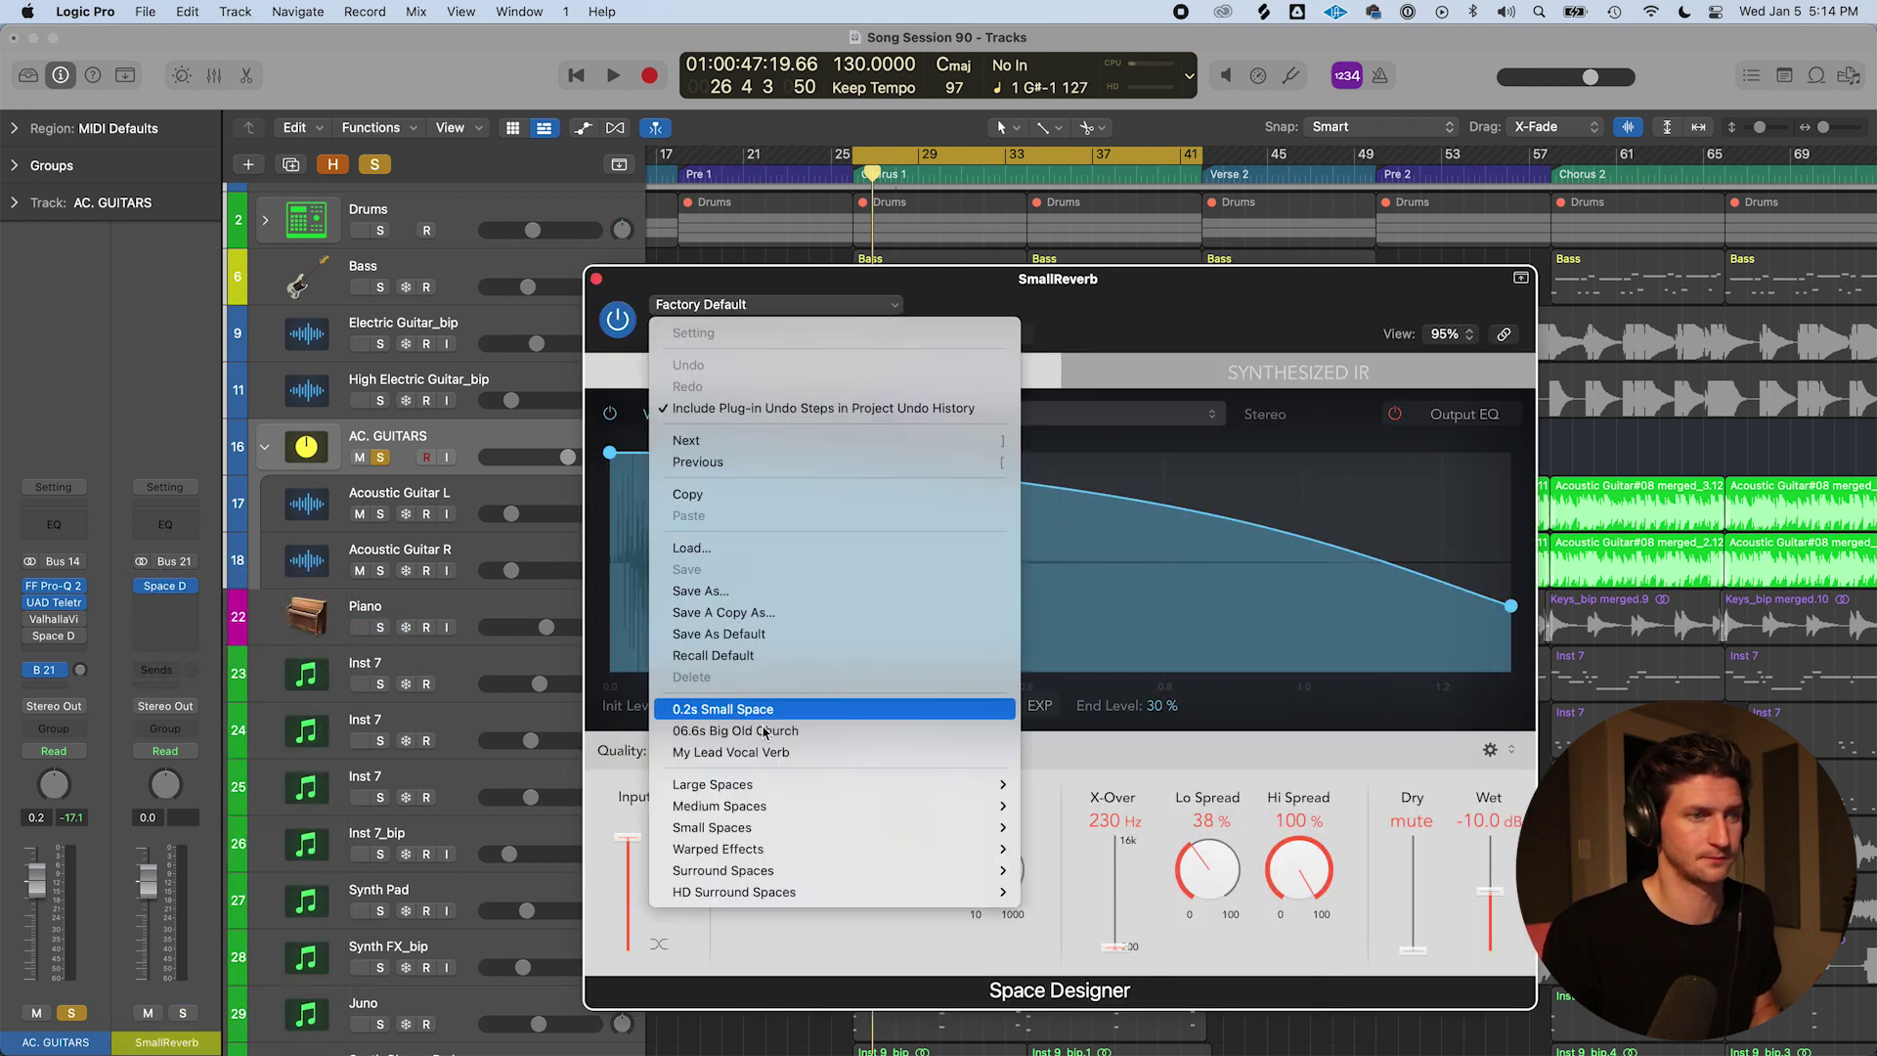
mouse_move(999, 827)
mouse_move(1049, 856)
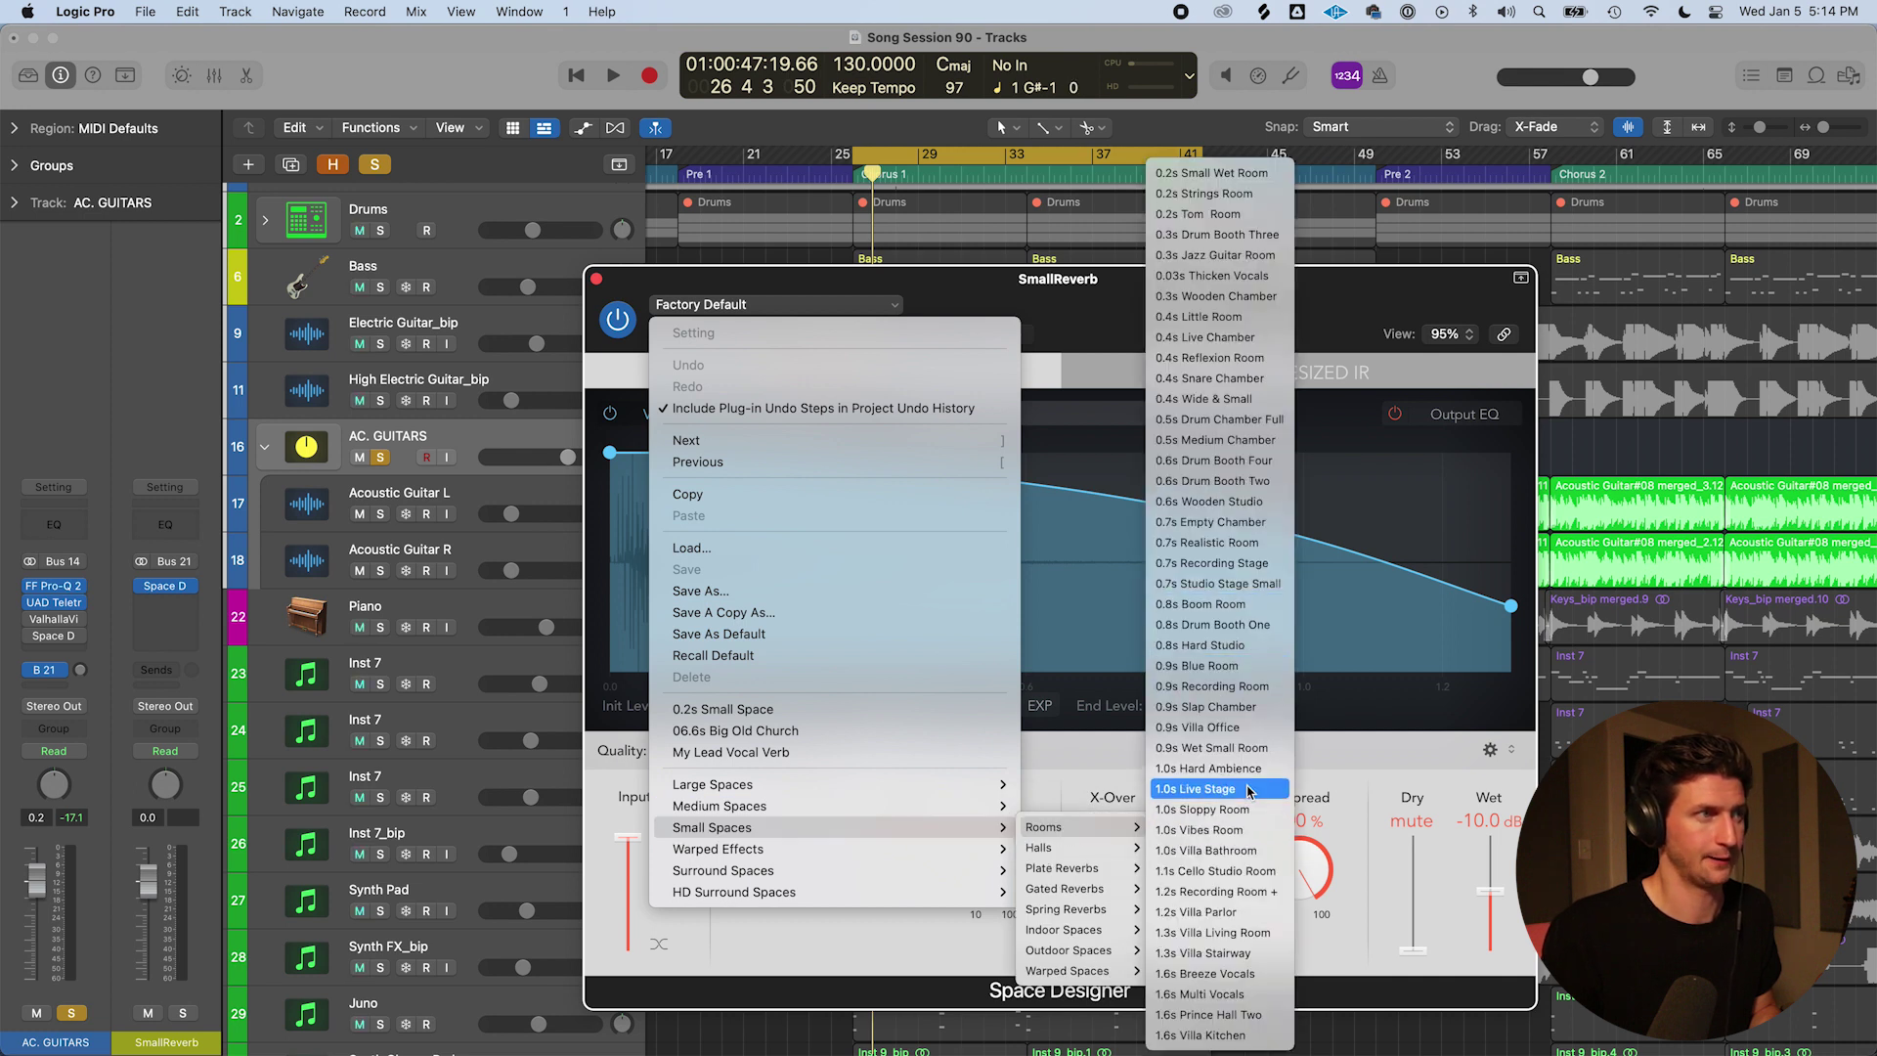
left_click(1232, 938)
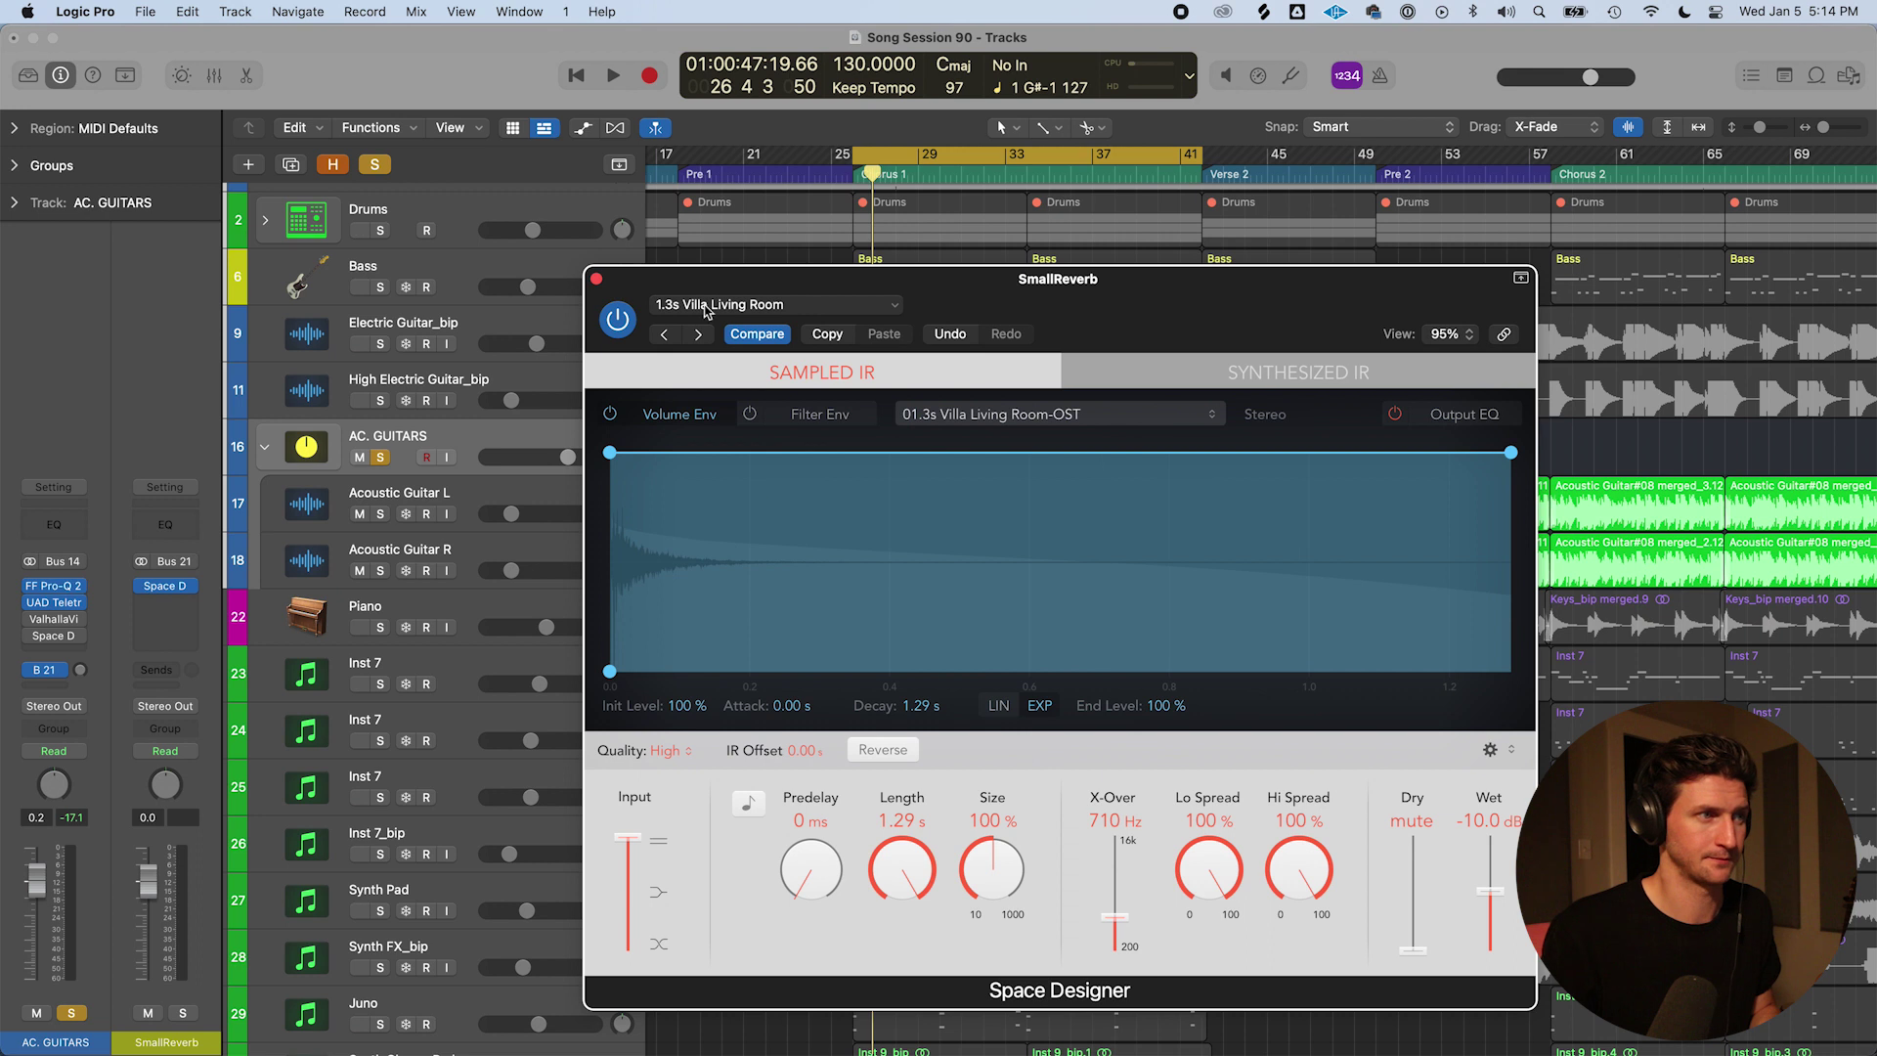
left_click(596, 280)
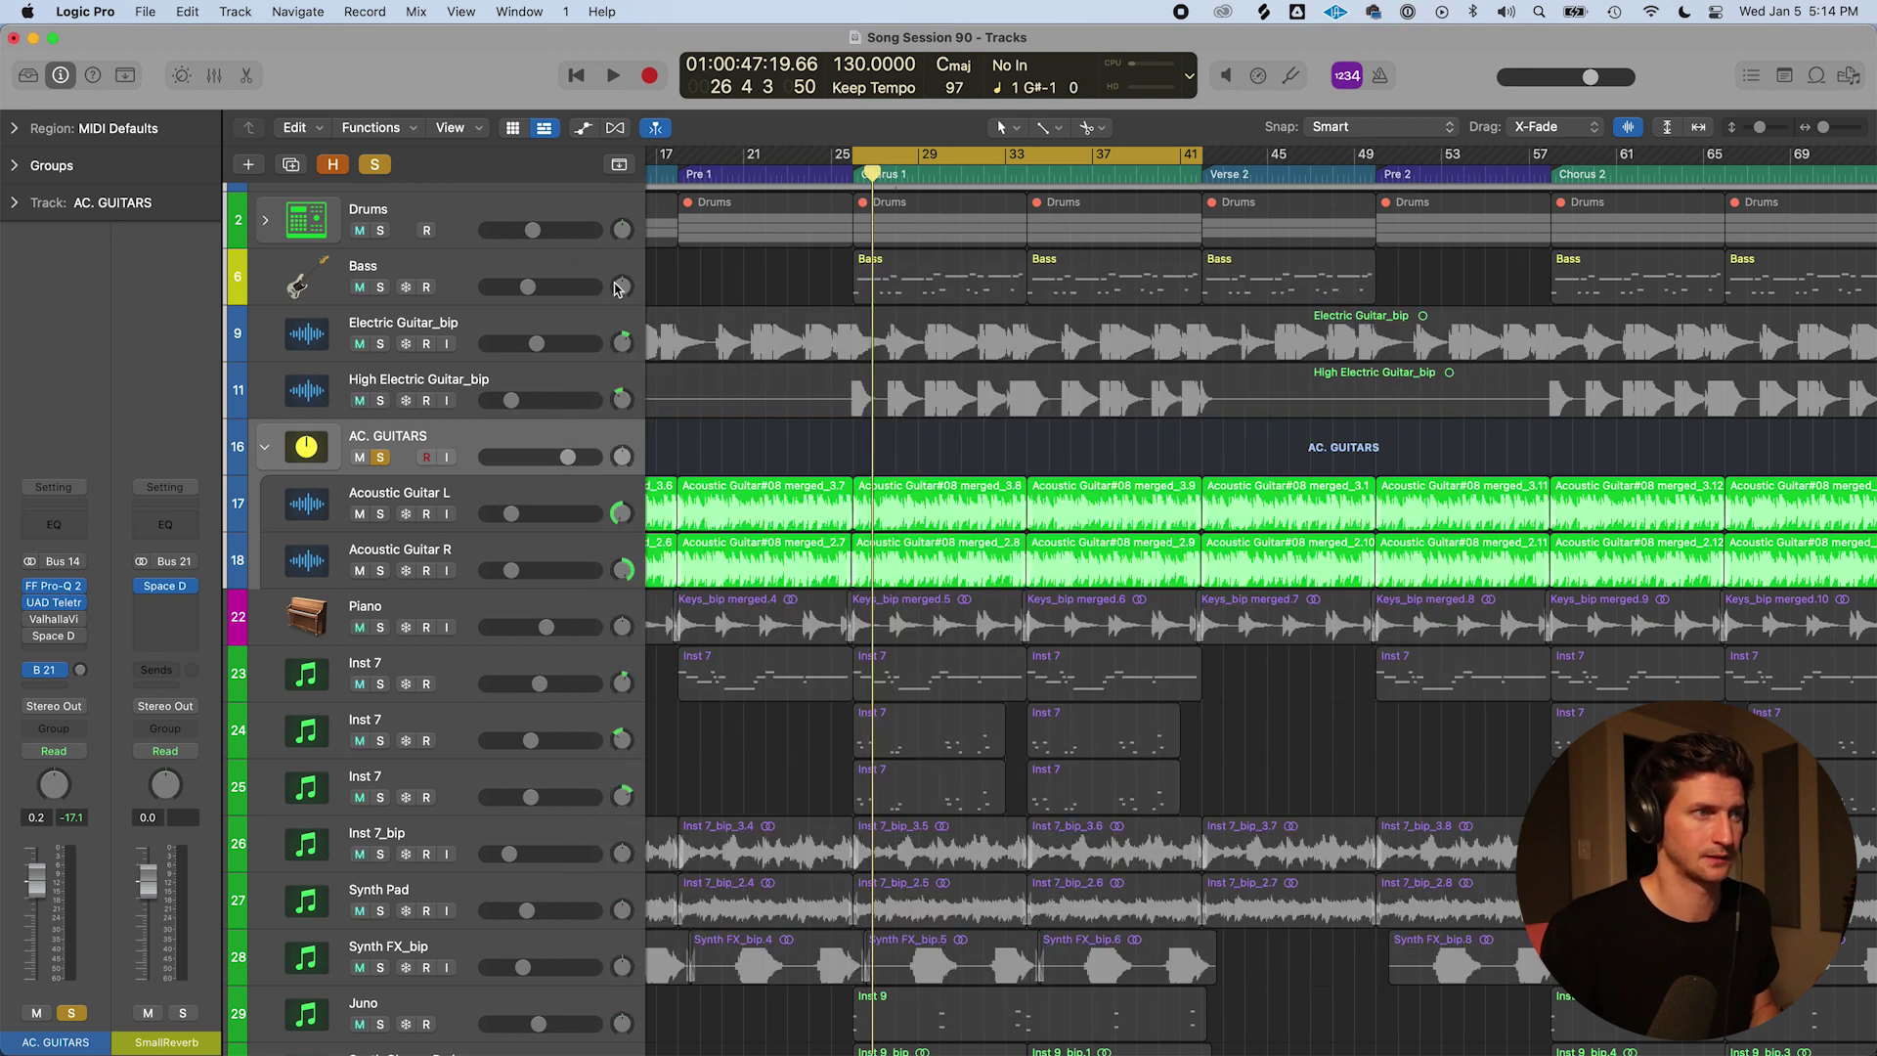
key("space")
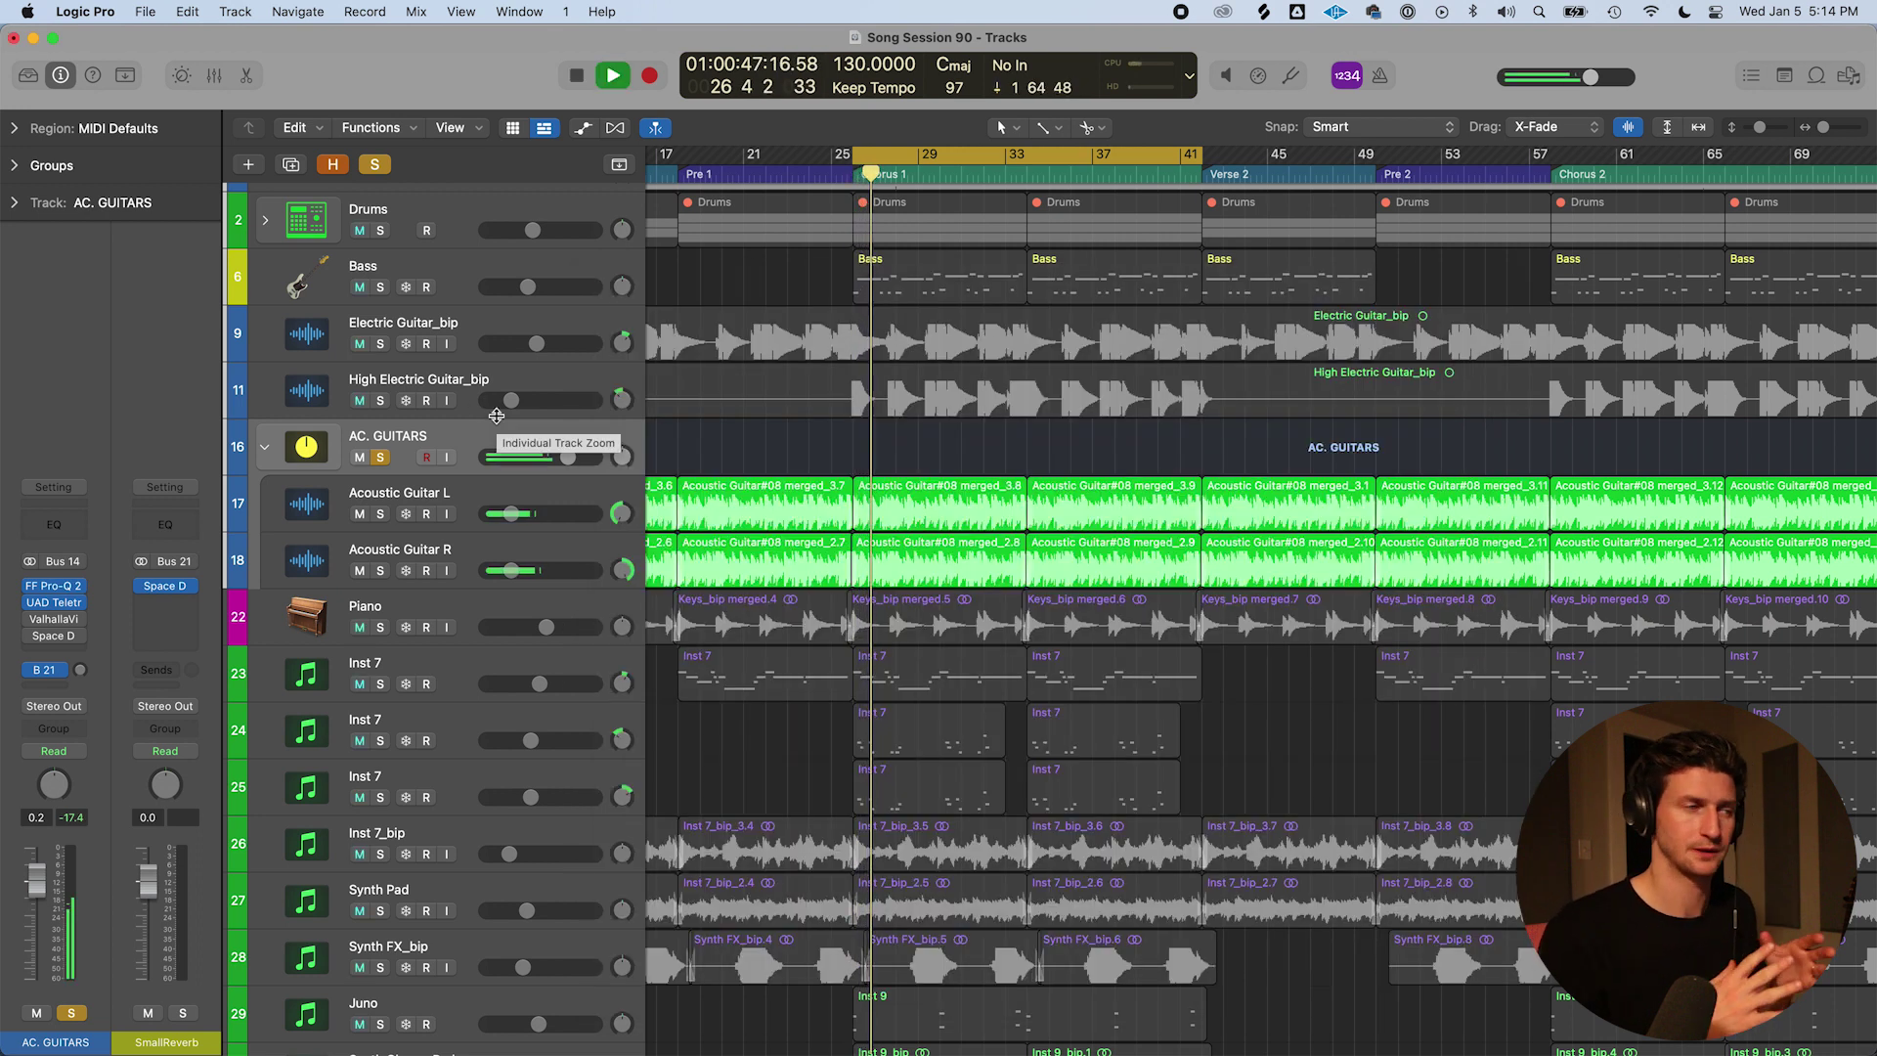
Turn the AC. GUITARS Bus 21 send down to a low level, about -25 dB
key("space")
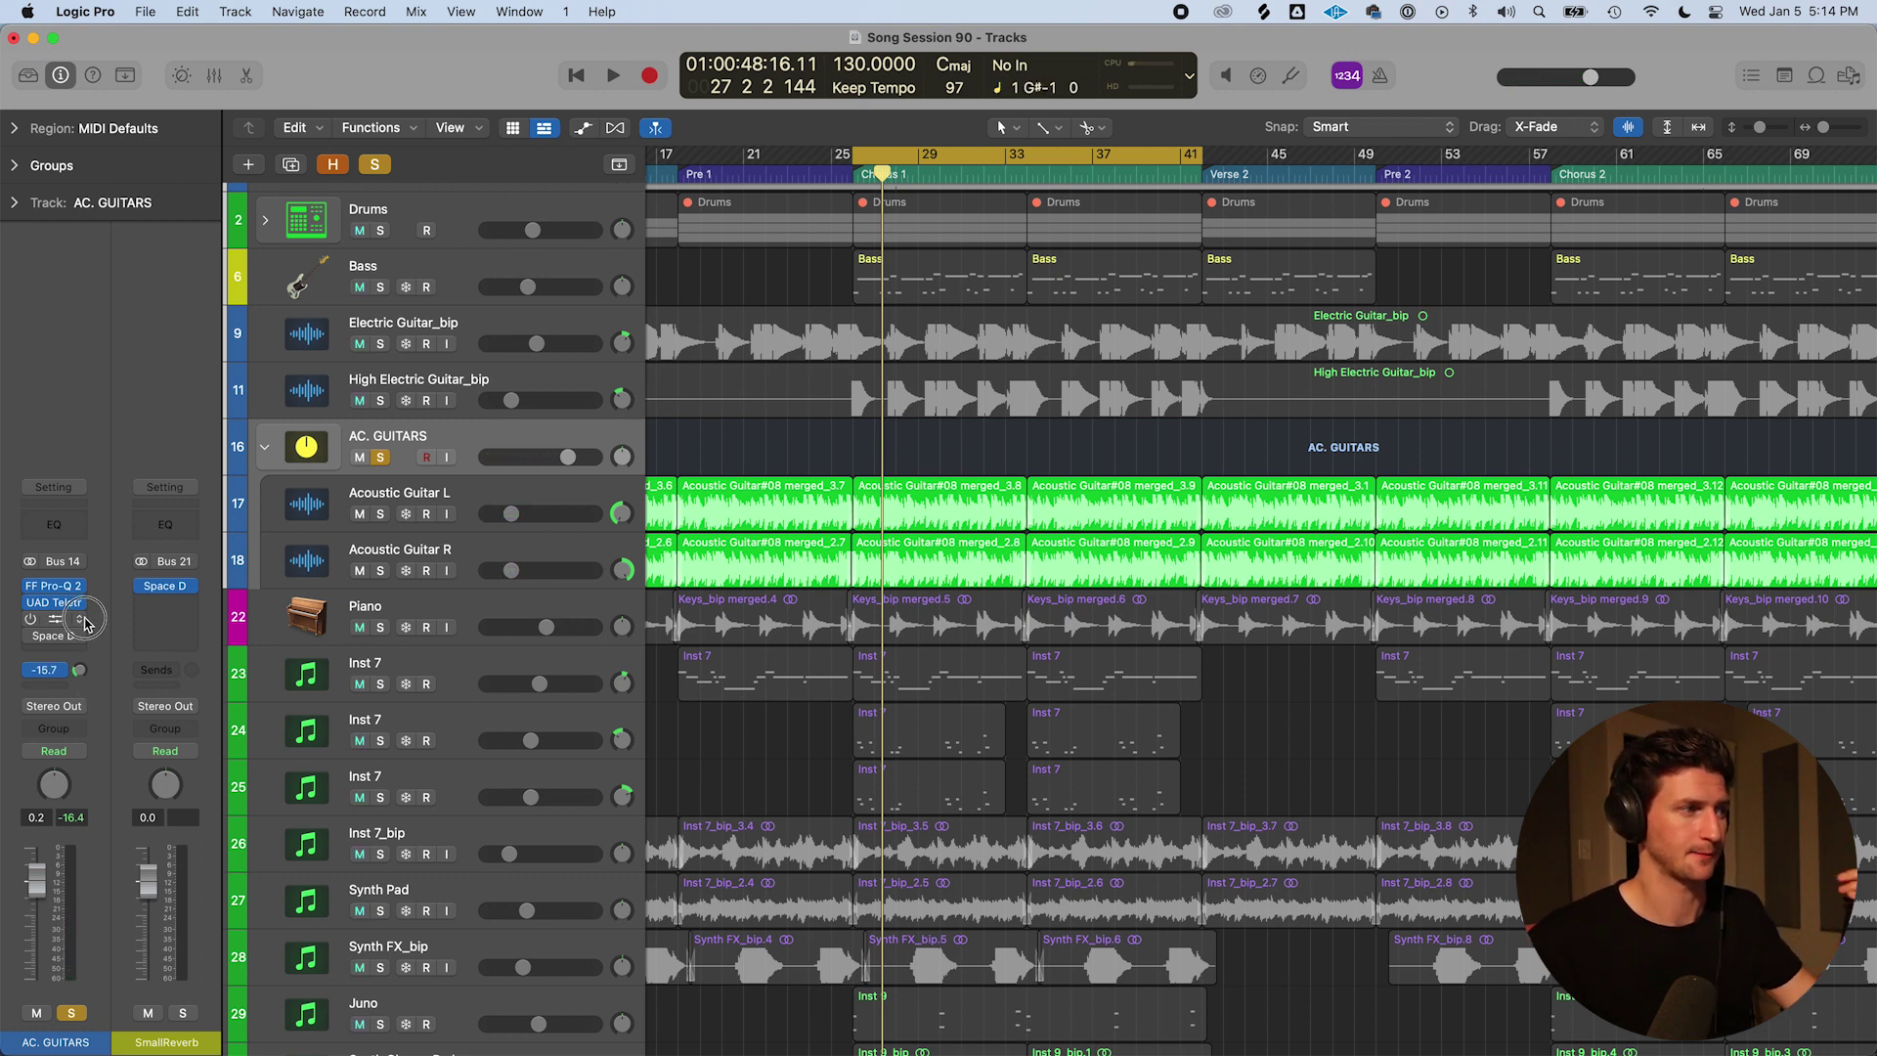
left_click_drag(79, 669, 86, 709)
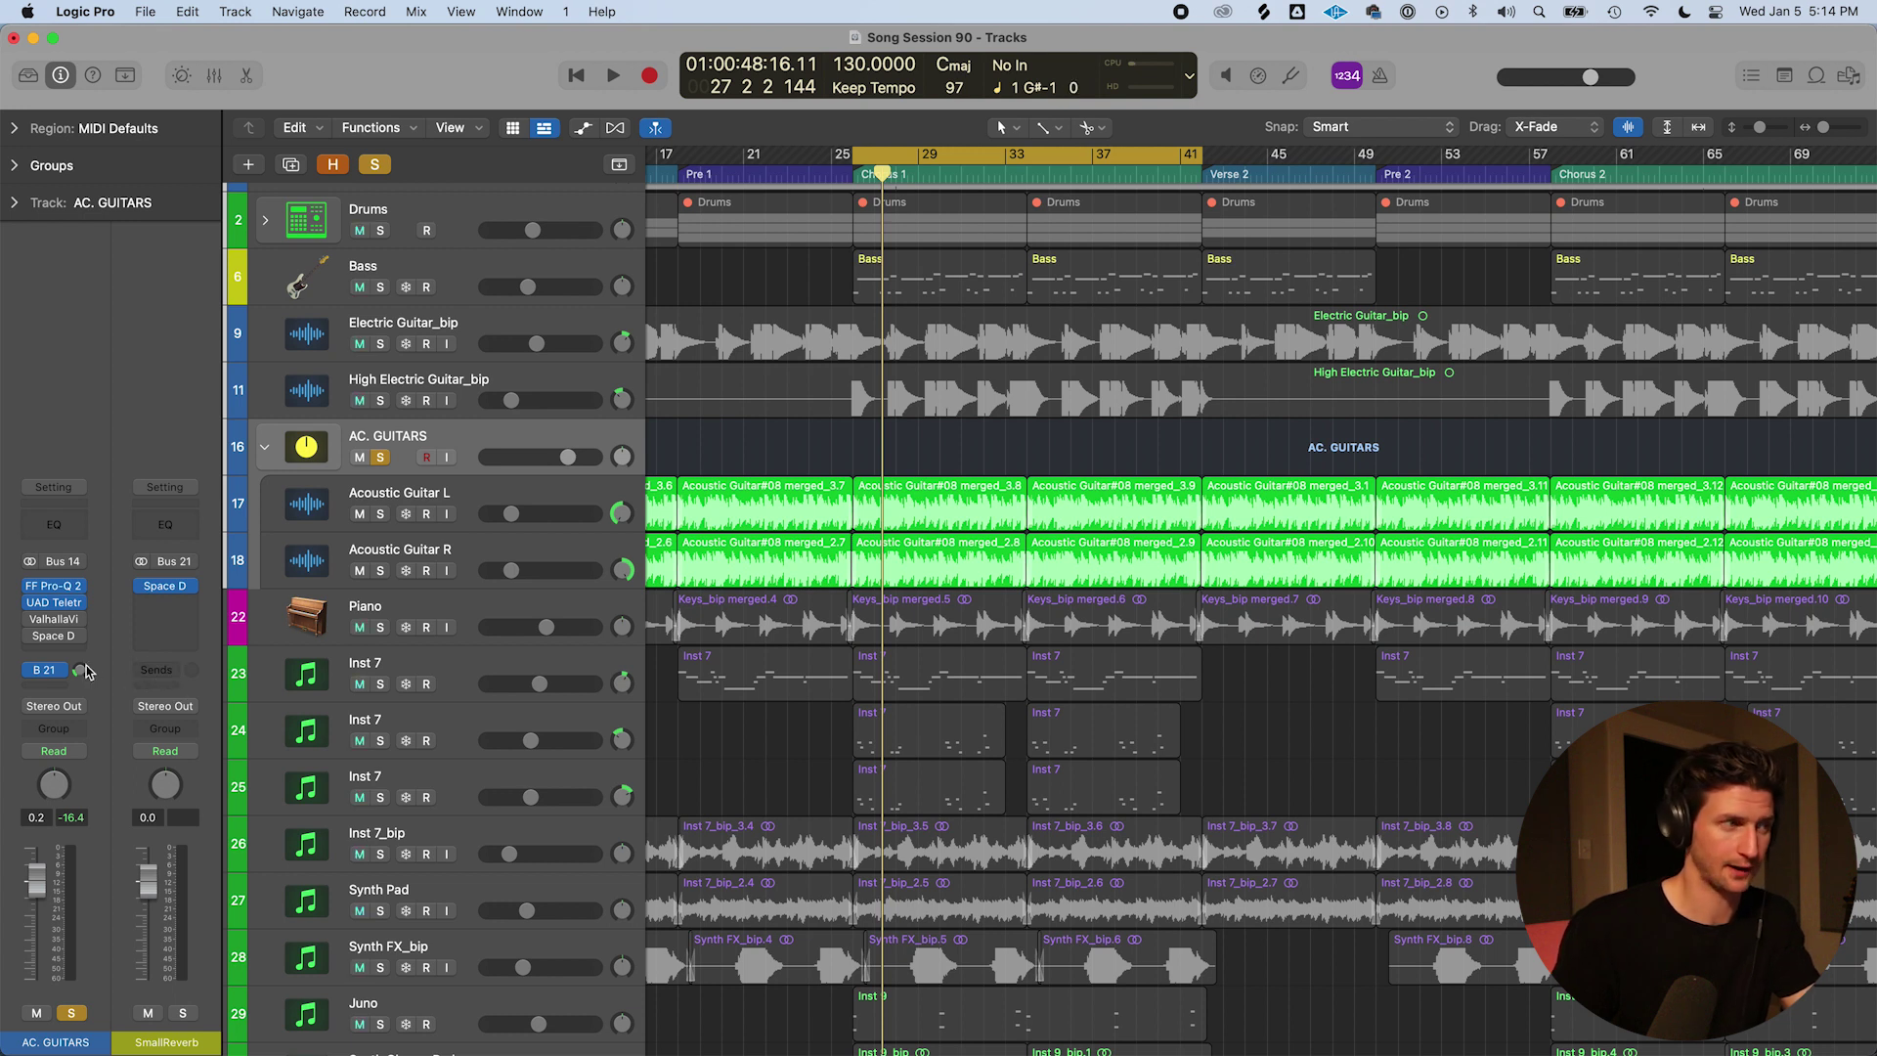
left_click_drag(86, 671, 96, 624)
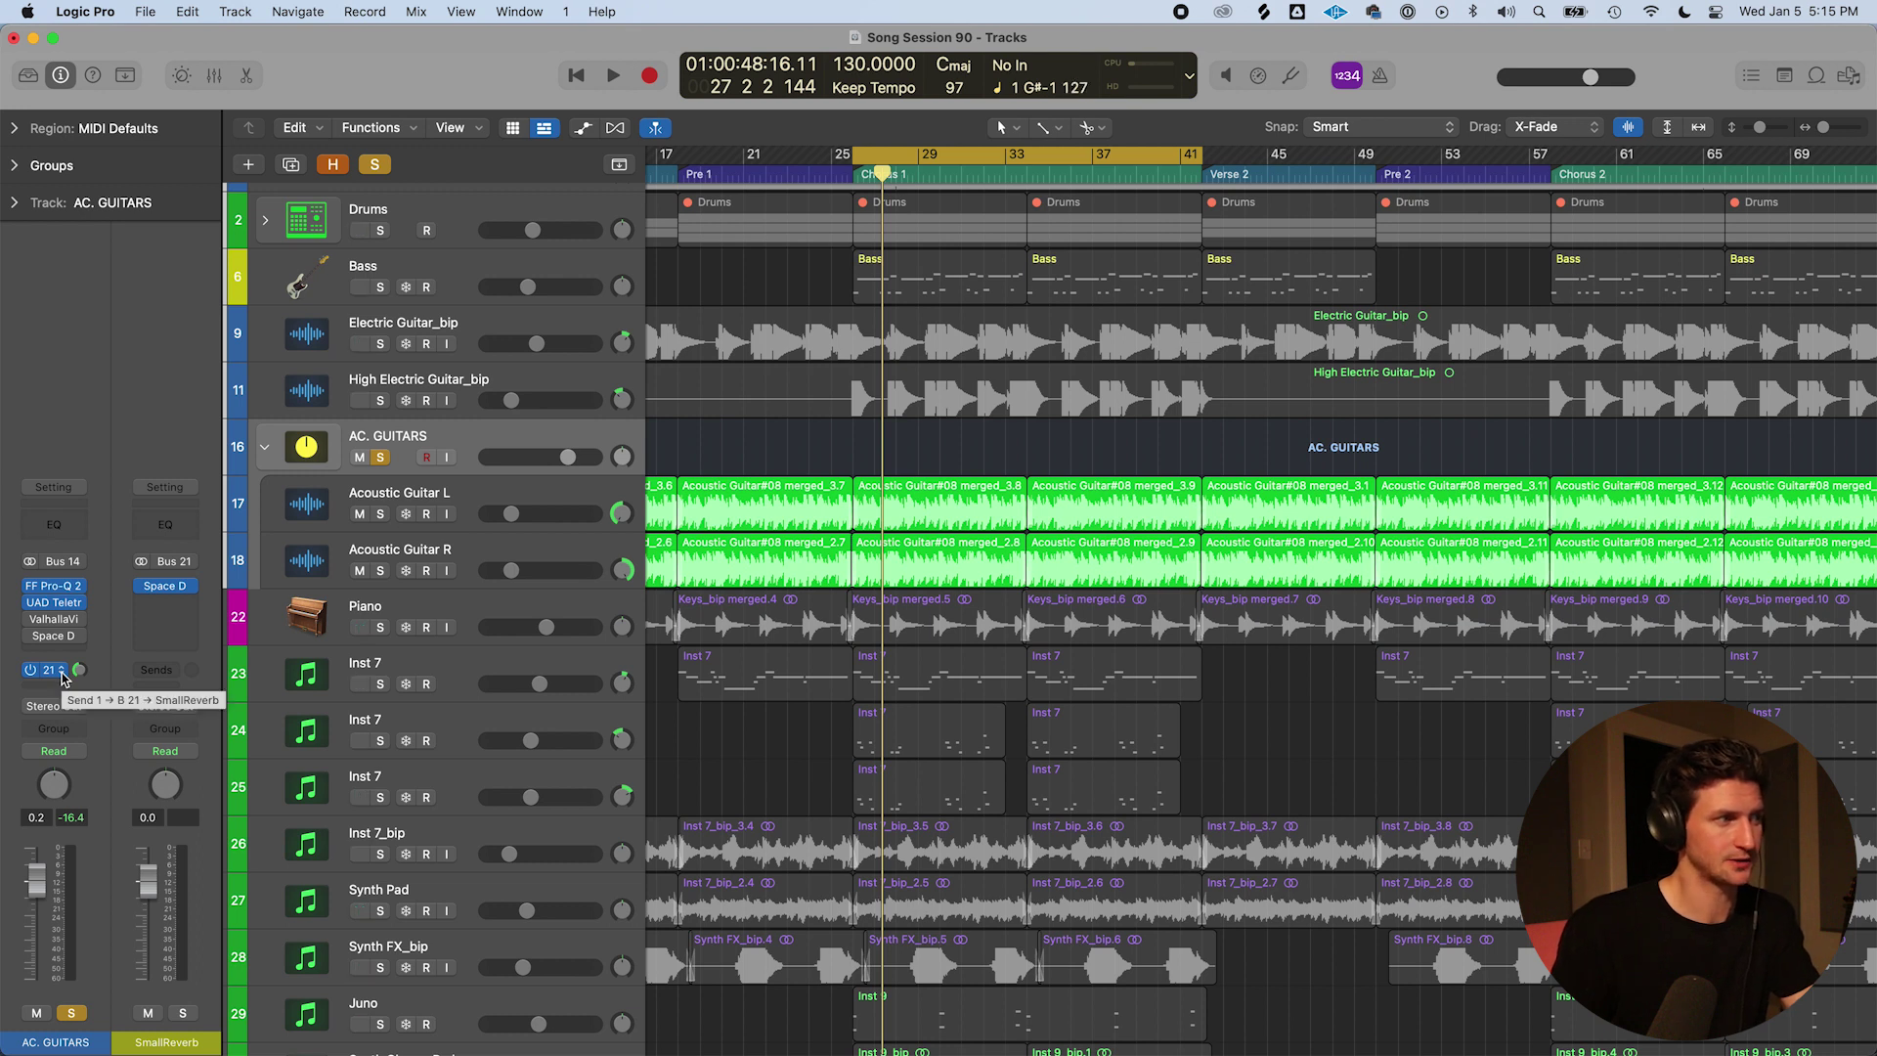
left_click_drag(79, 670, 93, 735)
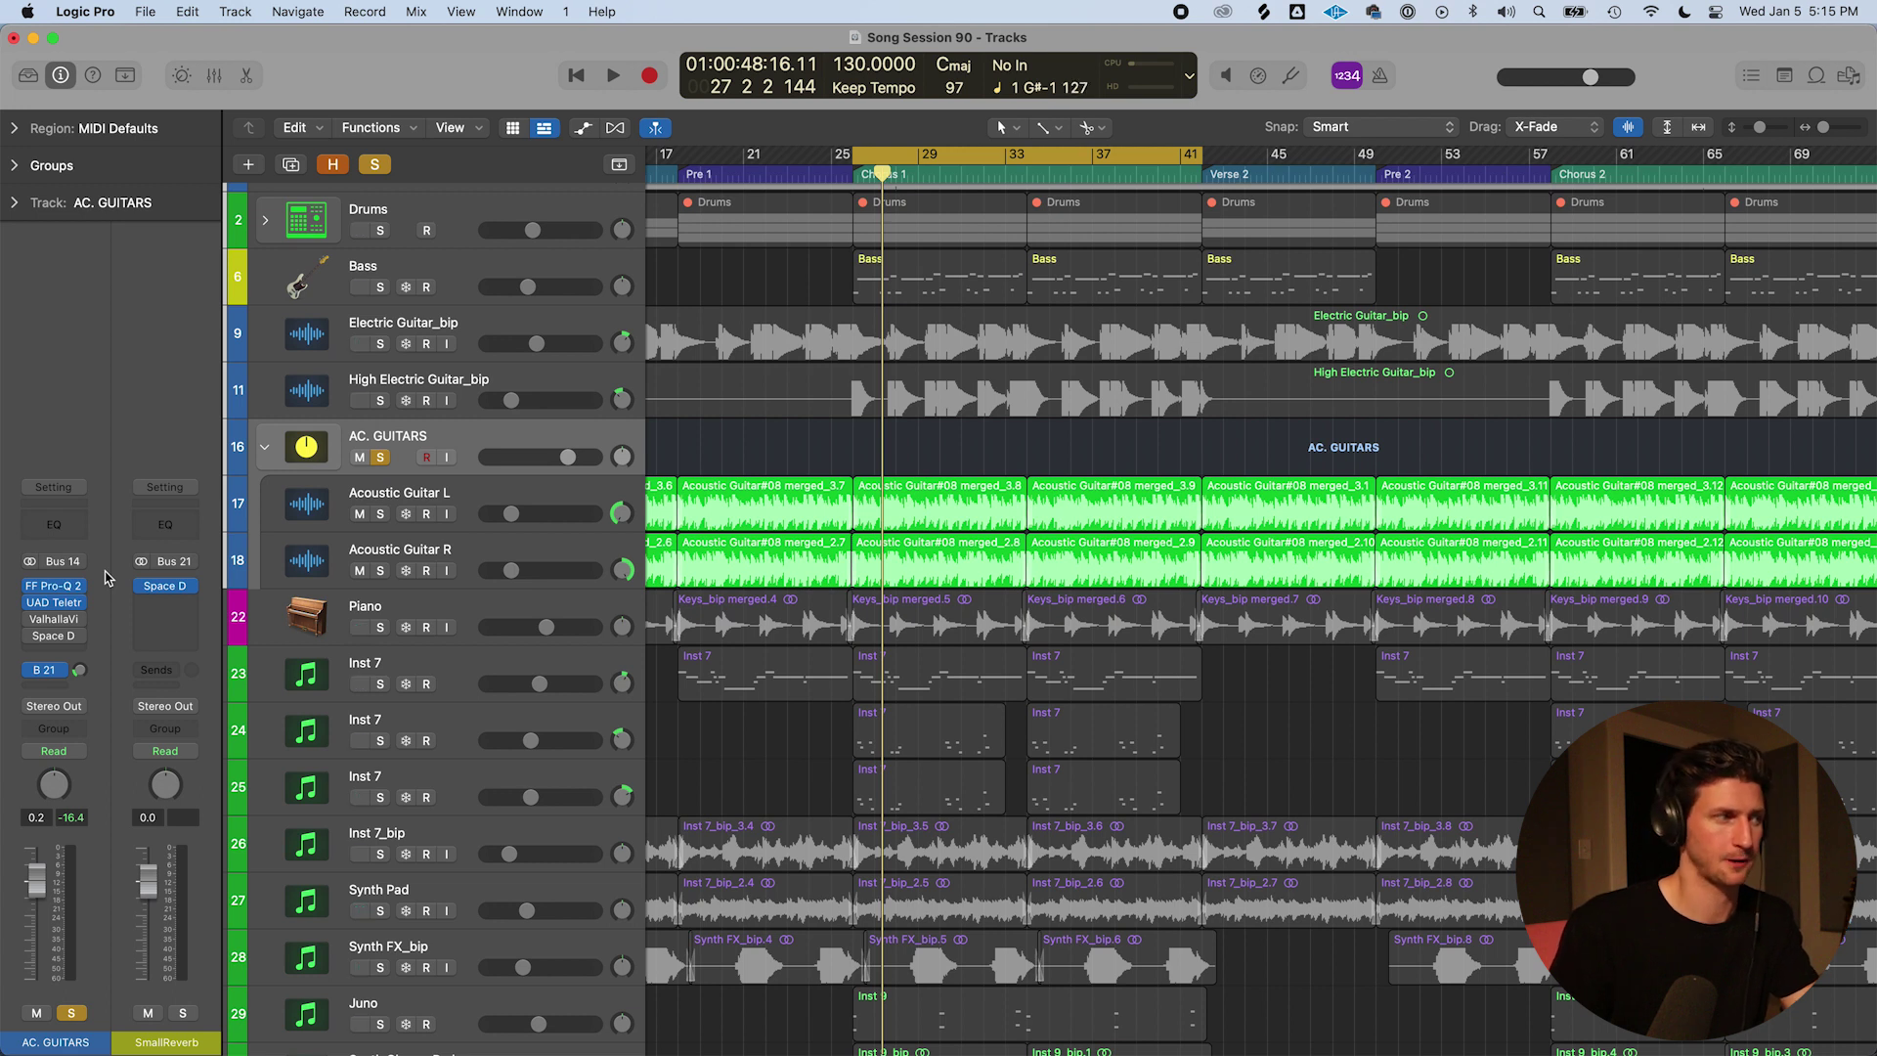
mouse_move(37, 639)
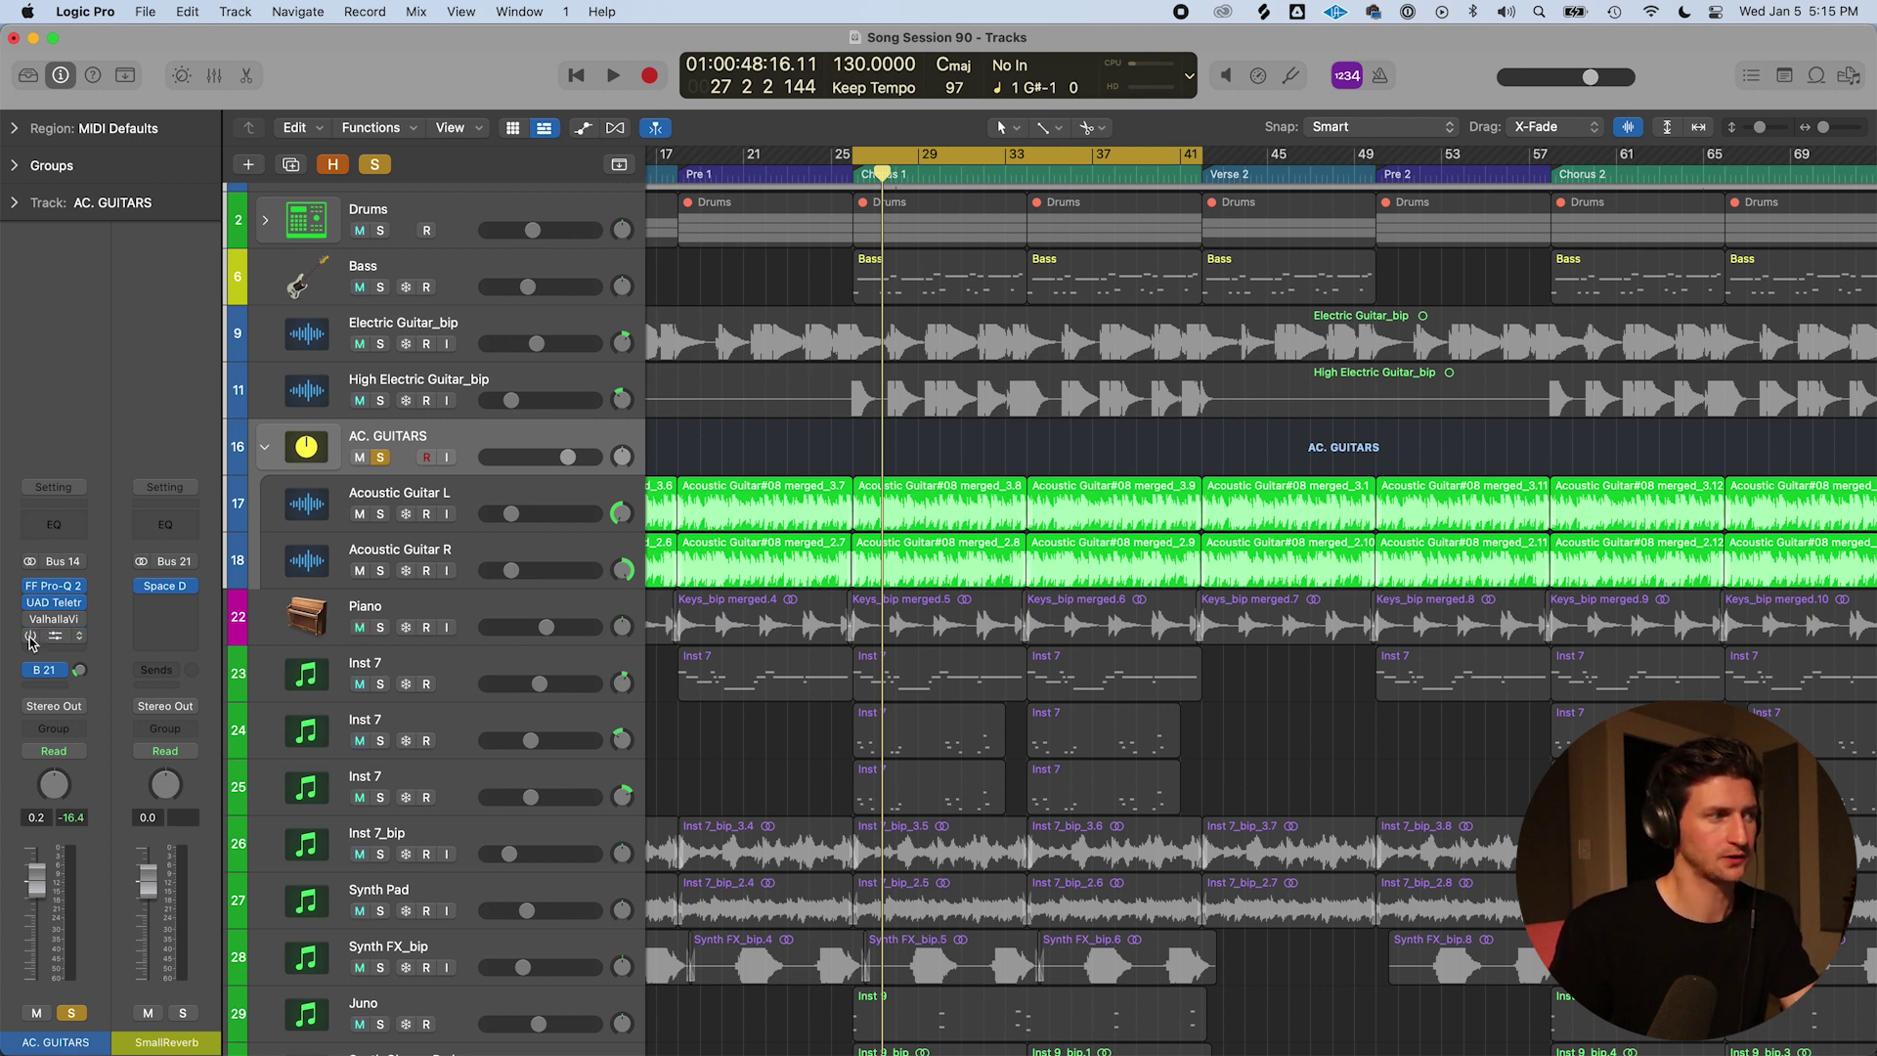
left_click(82, 672)
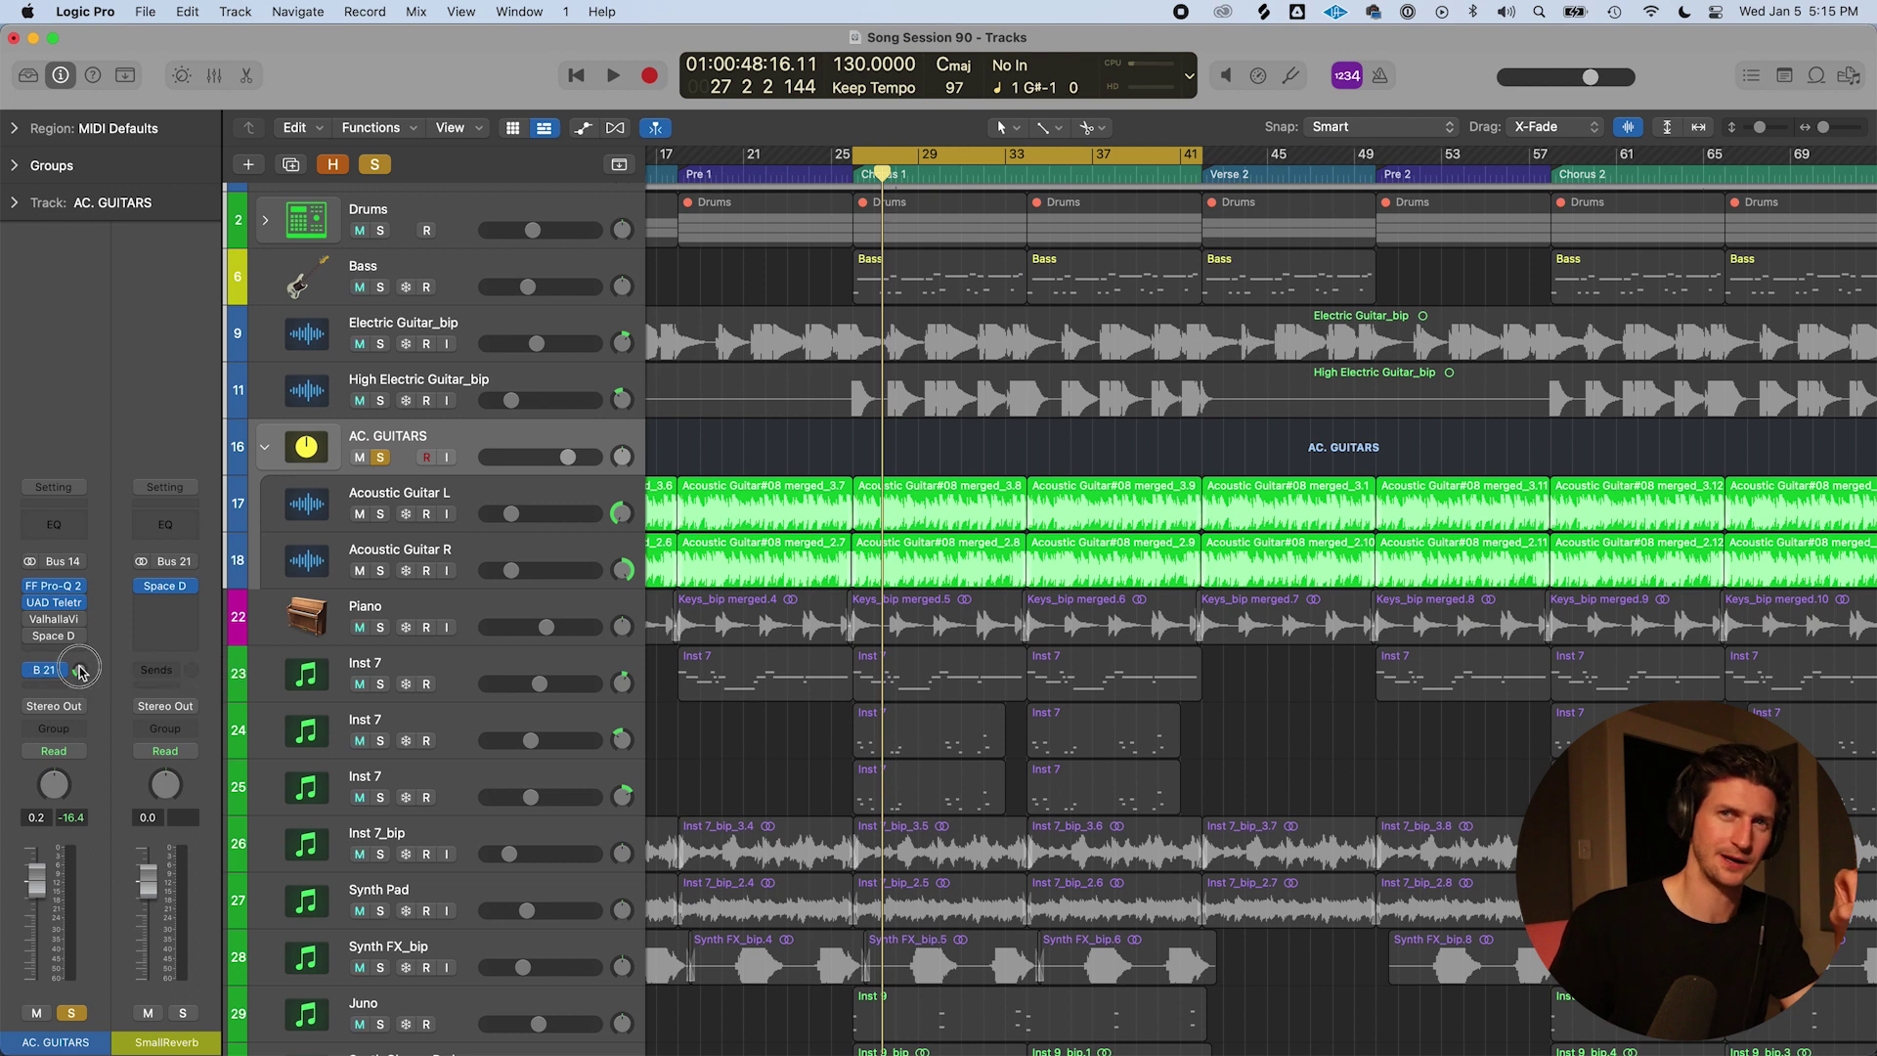
left_click_drag(81, 671, 78, 674)
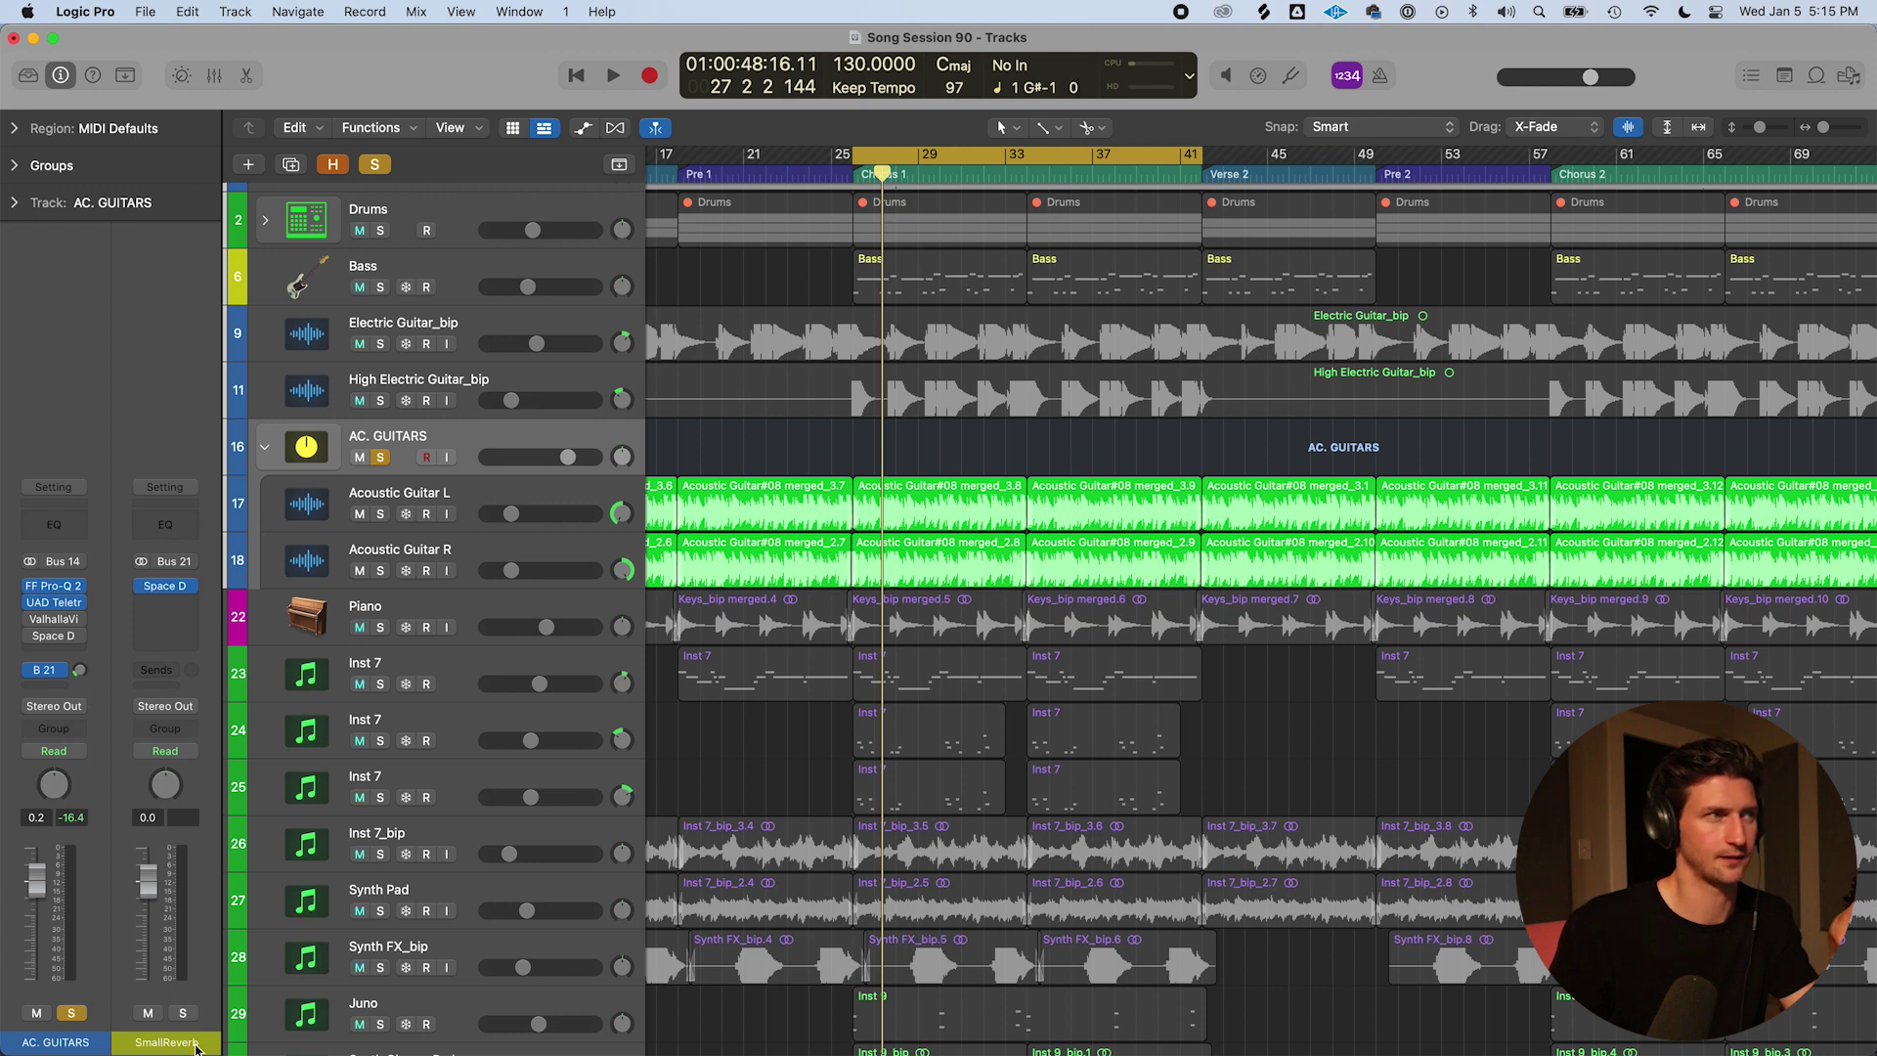
Give Electric Guitar_bip a Bus 21 SmallReverb send at about -36.3 dB, then reselect AC. GUITARS
left_click(496, 327)
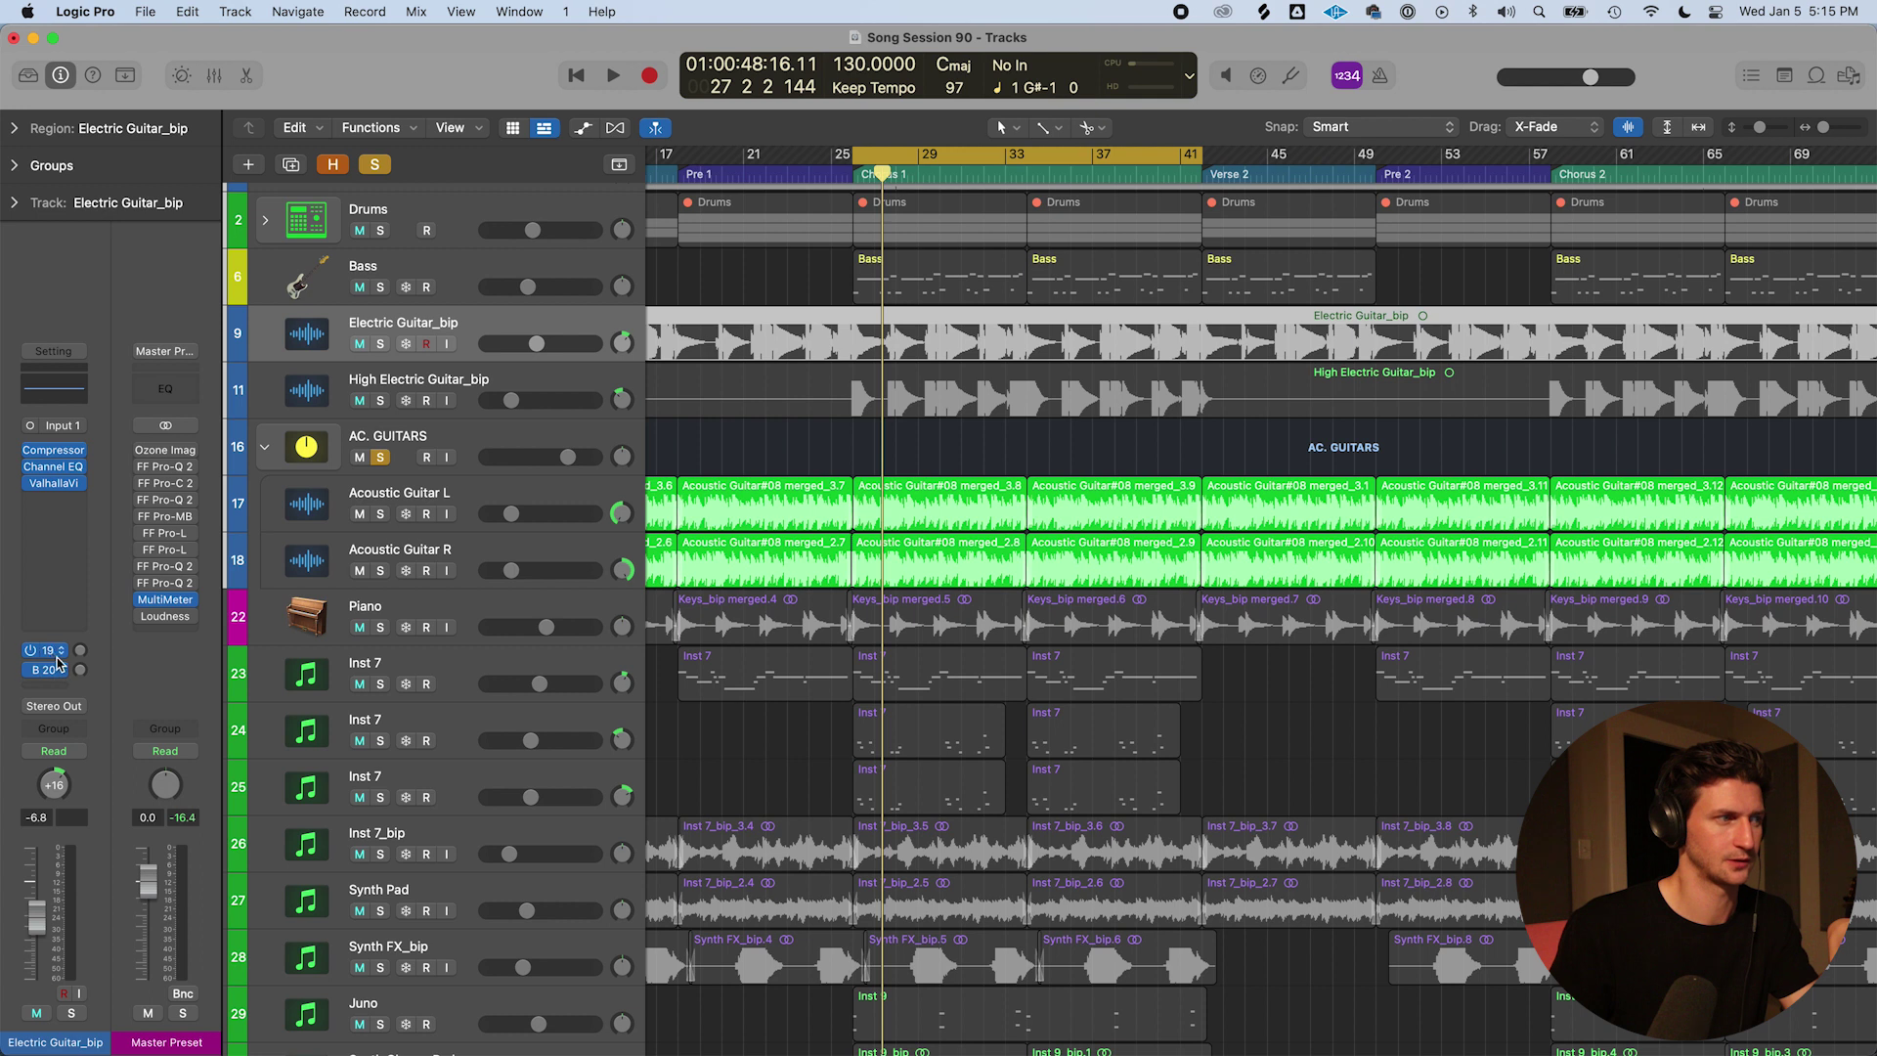
left_click(49, 686)
mouse_move(59, 715)
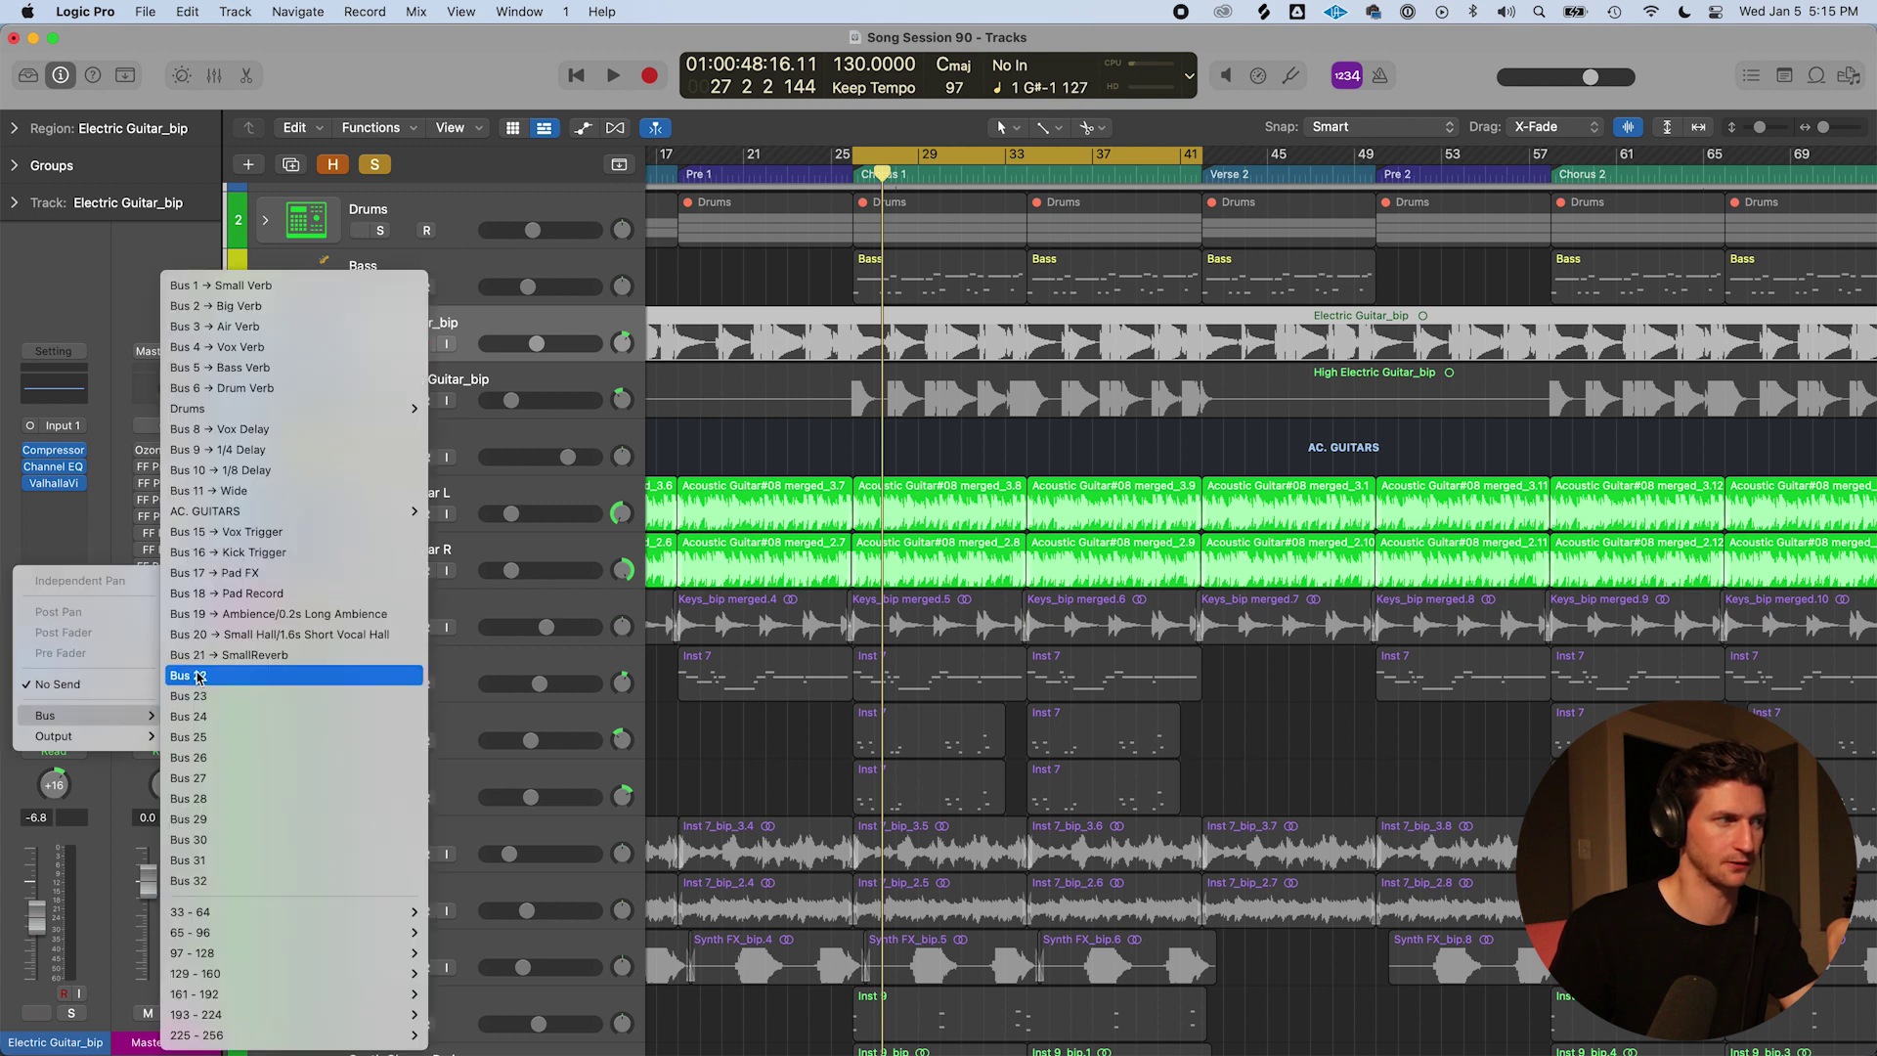
left_click(224, 654)
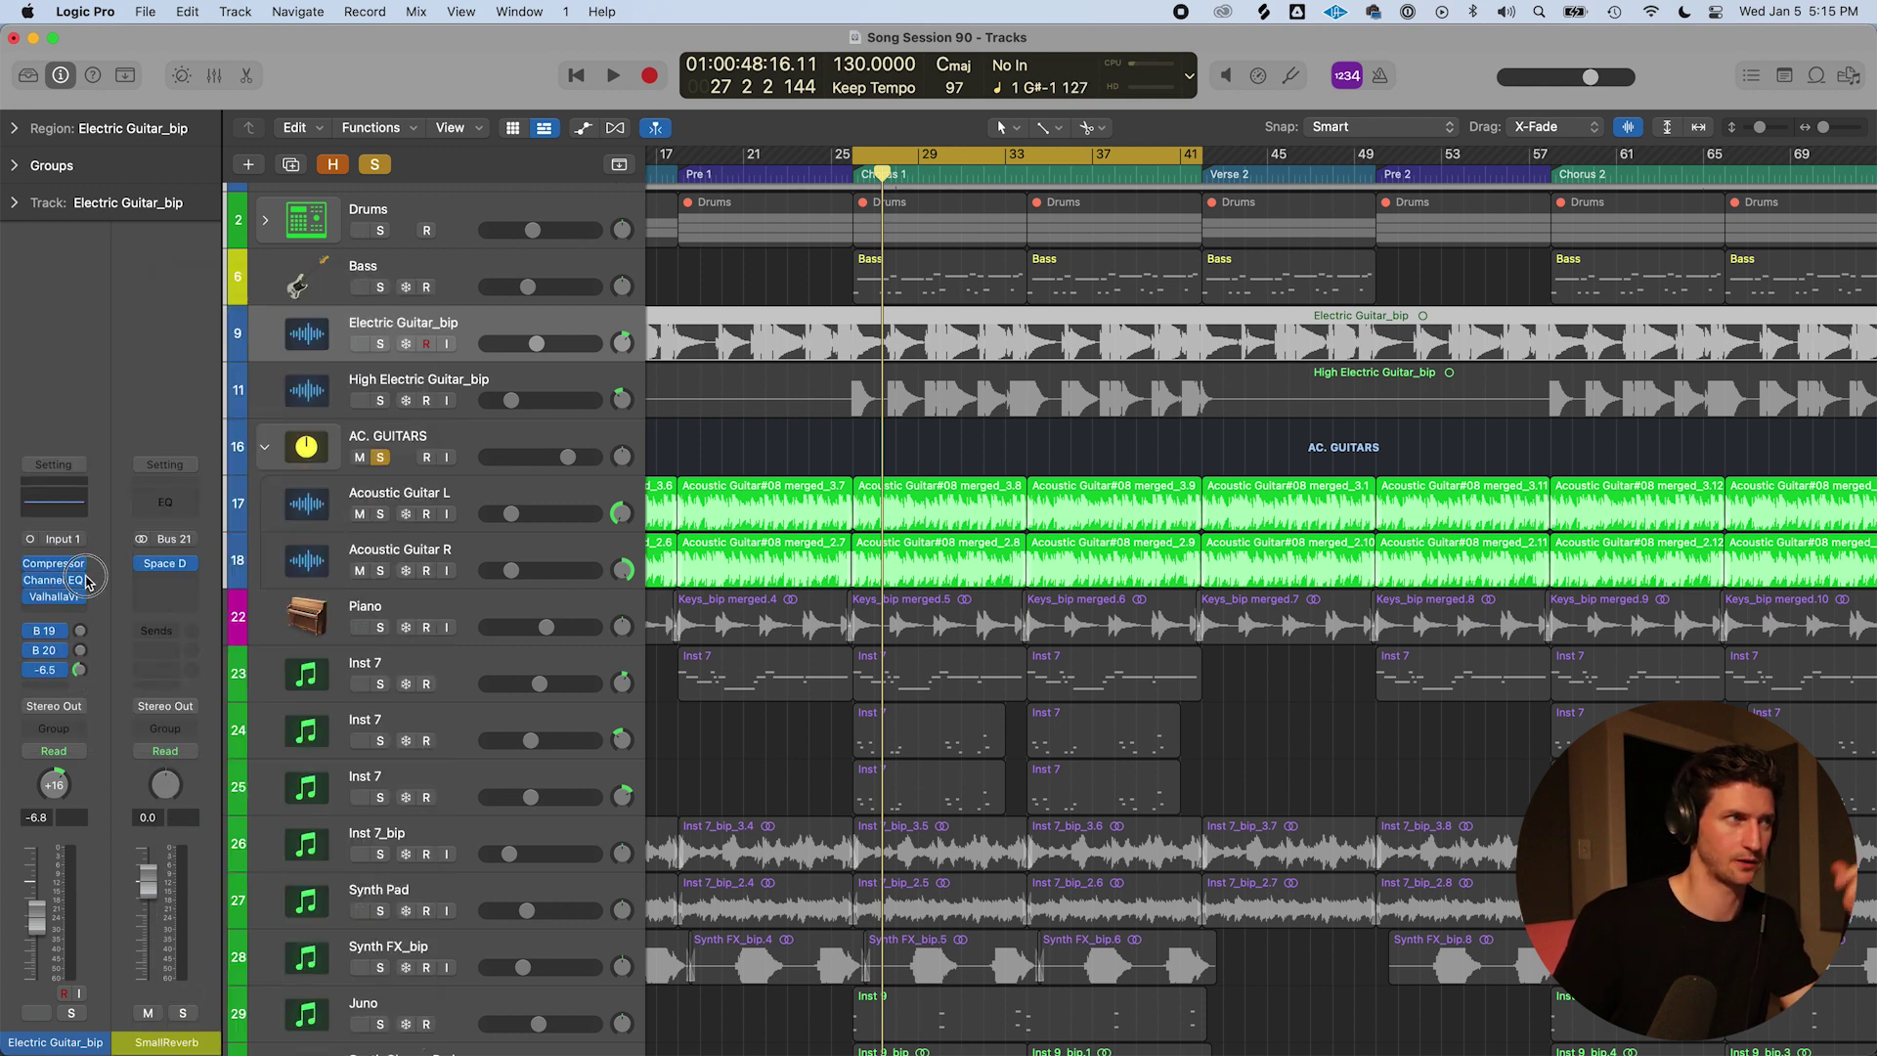
left_click_drag(82, 666, 86, 657)
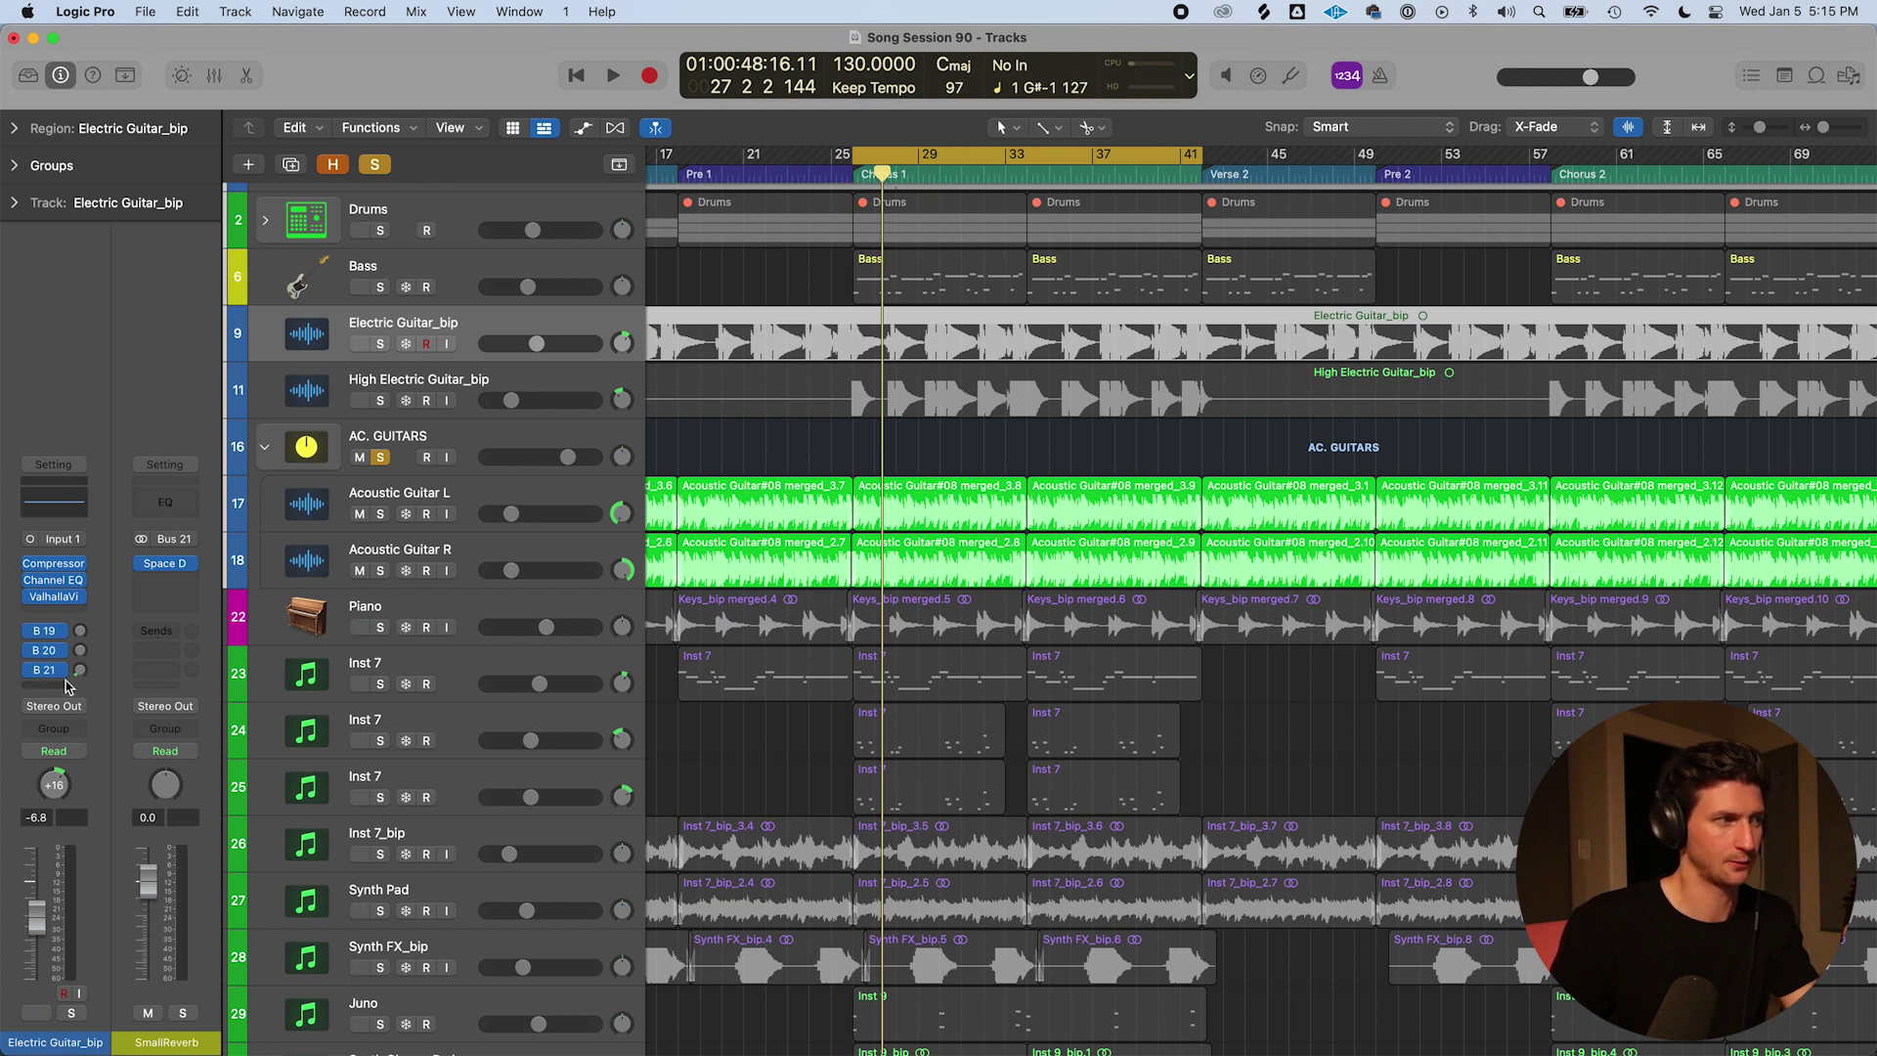
left_click(501, 441)
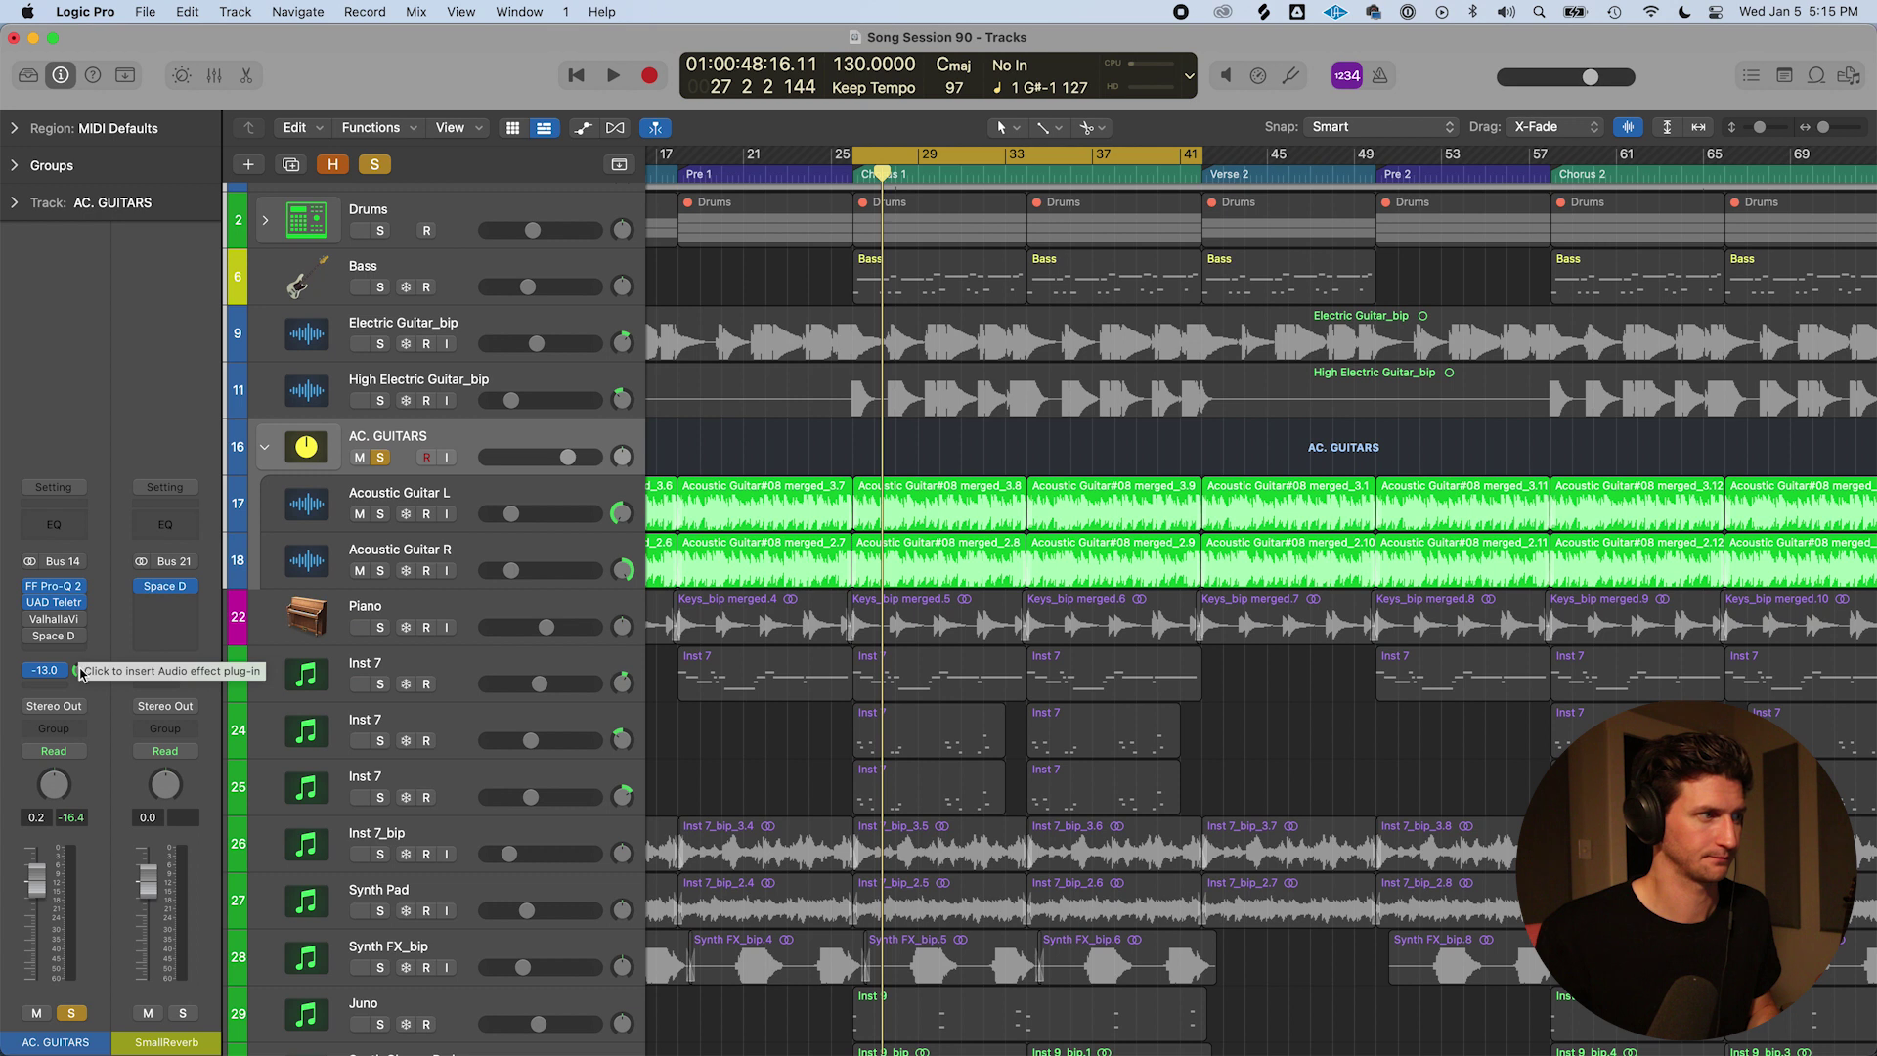
Raise the AC. GUITARS Bus 21 send to about -4.6 dB and start playback to listen
mouse_move(81, 672)
left_mouse_down()
mouse_move(86, 608)
mouse_move(100, 702)
left_mouse_up()
key("space")
key("space")
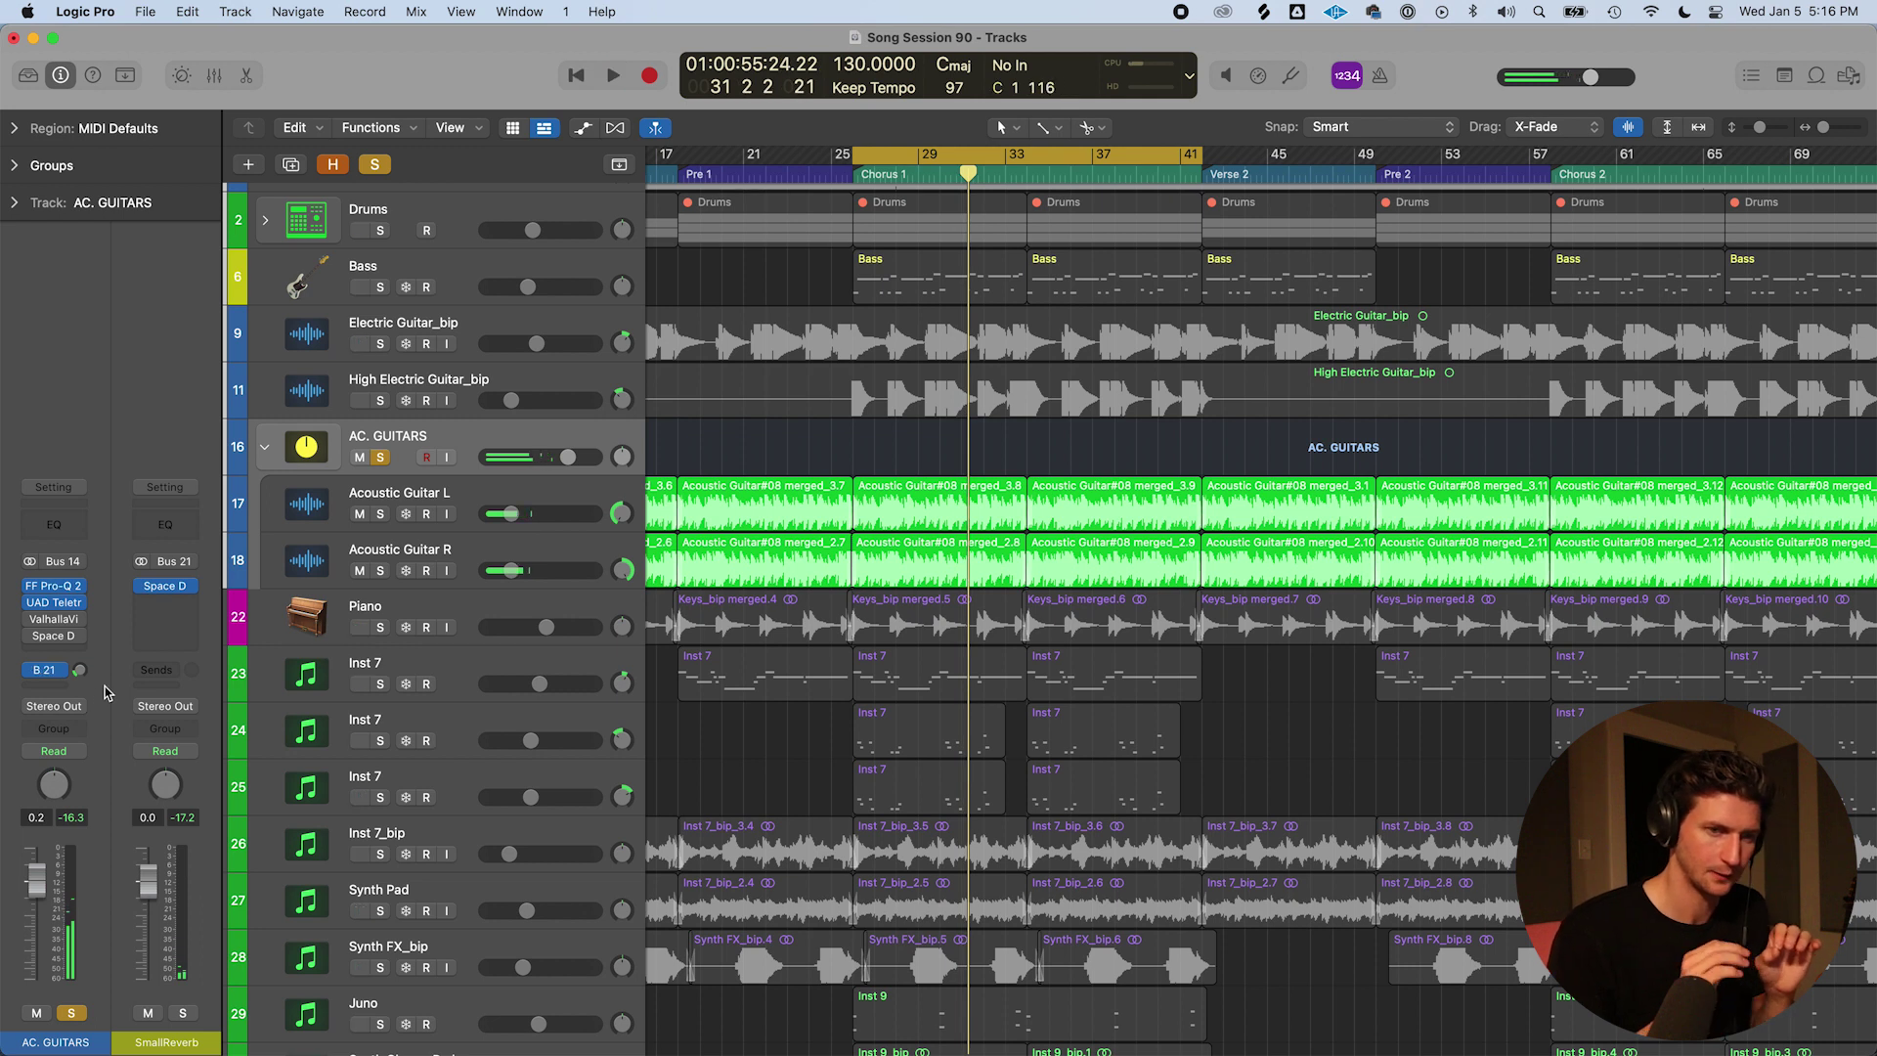